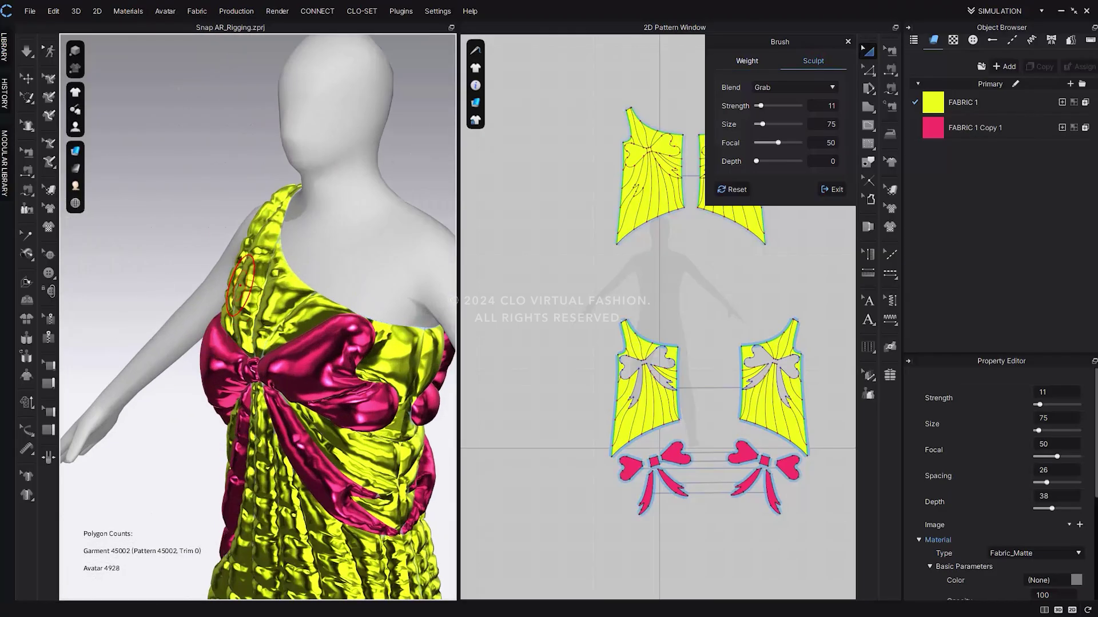
- Switch the CLO 3D sculpt brush's Blend mode from Grab to Smooth
{"action": "left_click", "coordinate": [794, 87]}
{"action": "left_click", "coordinate": [766, 102]}
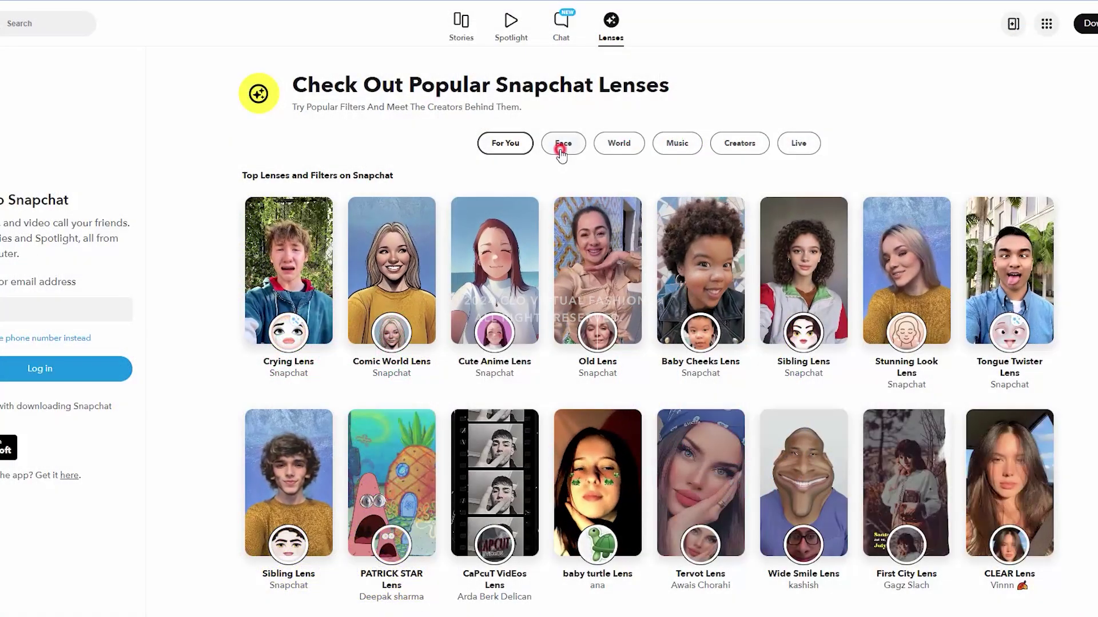
- Filter the Snapchat lenses by Face, then World, then Music
{"action": "left_click", "coordinate": [562, 149]}
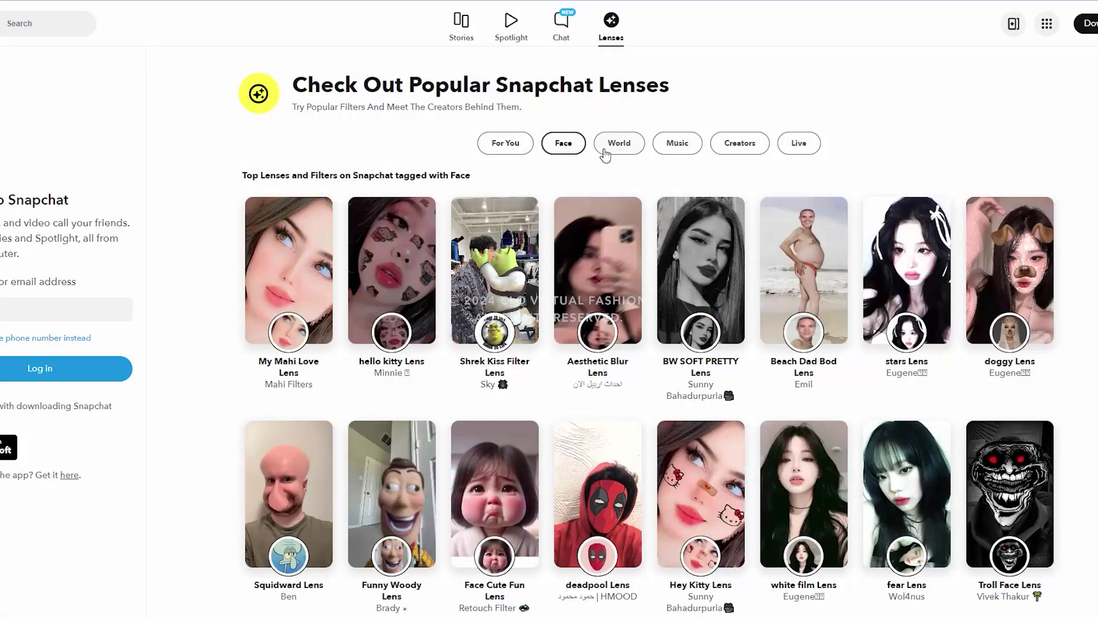
{"action": "left_click", "coordinate": [605, 151]}
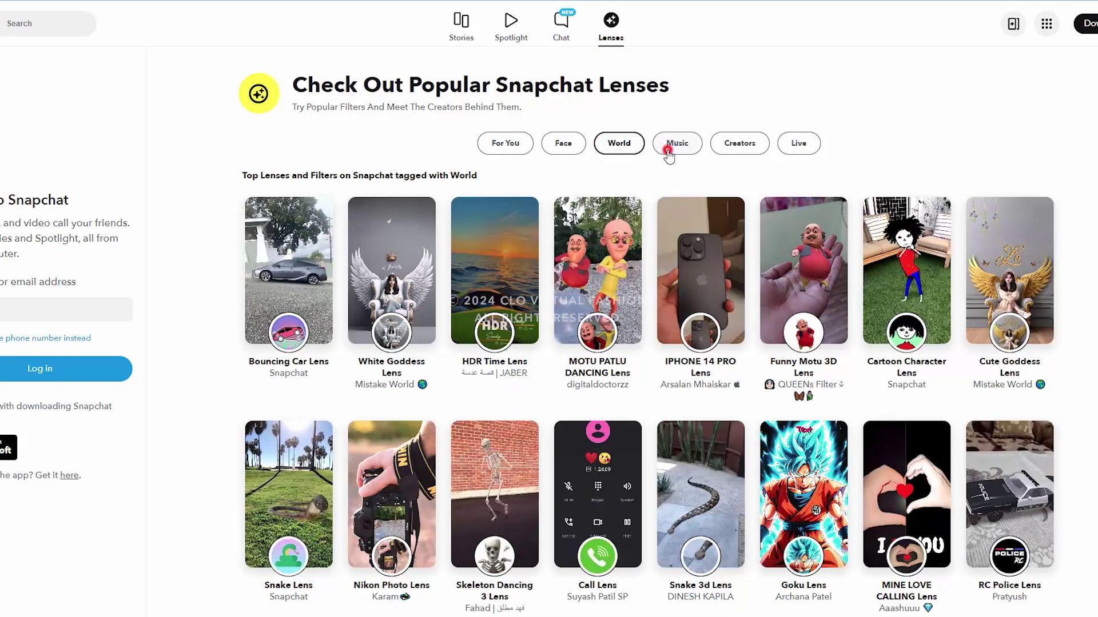
{"action": "left_click", "coordinate": [668, 156]}
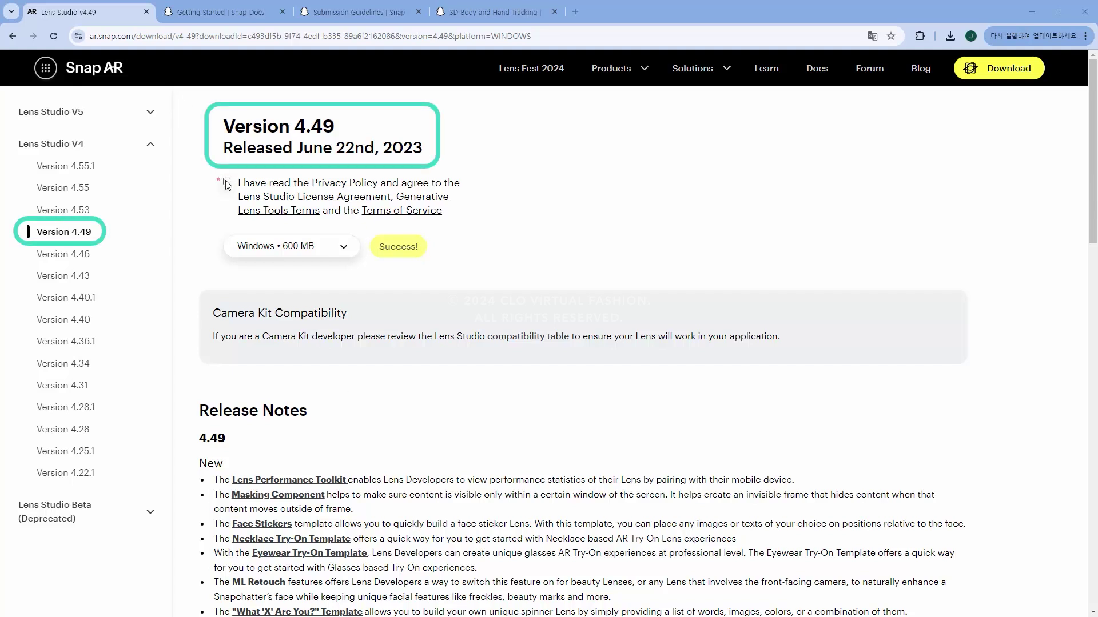
- Download Lens Studio 4.49 for Windows and bring up the Getting Started Snap Docs page
{"action": "left_click", "coordinate": [417, 251]}
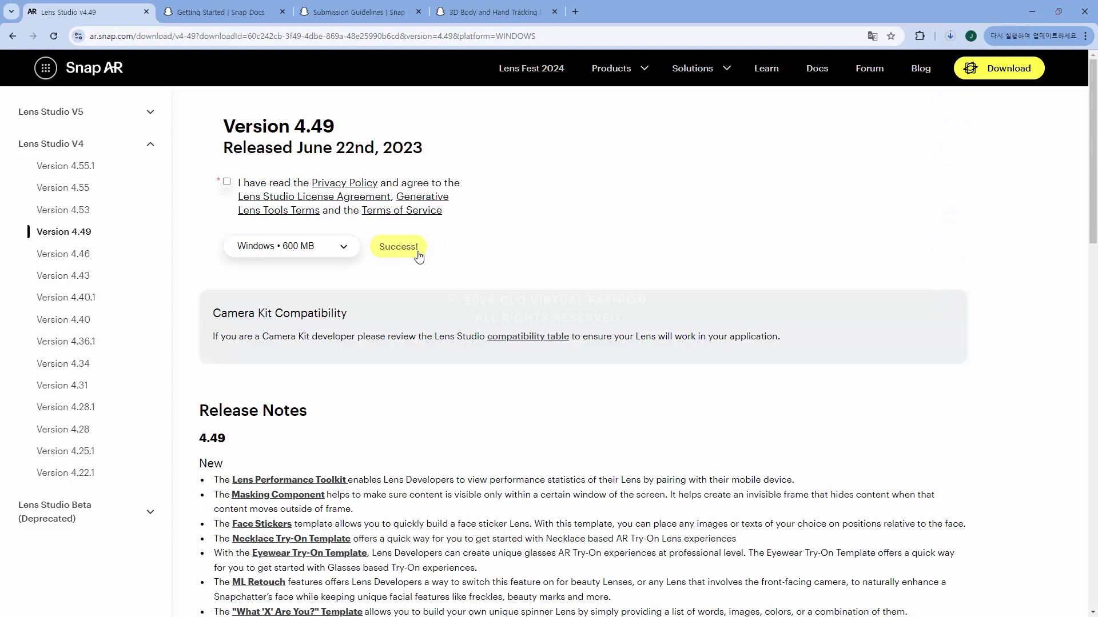
{"action": "left_click", "coordinate": [241, 16]}
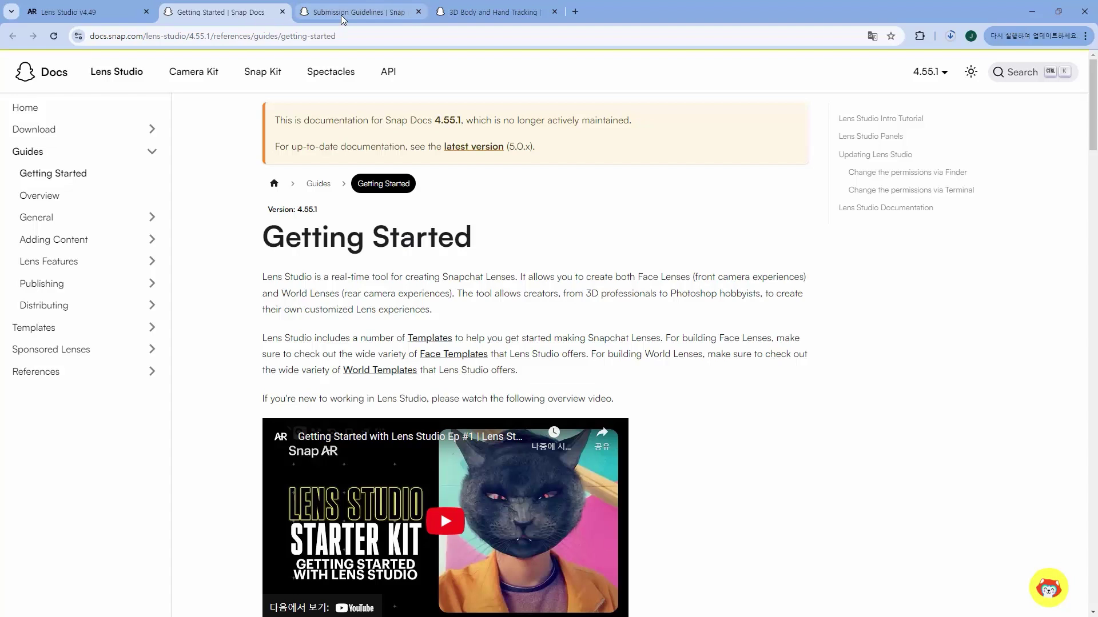
- Check the 100,000-triangle and 2048 x 2048 texture limits, then download the A Pose body mesh
{"action": "left_click", "coordinate": [343, 13]}
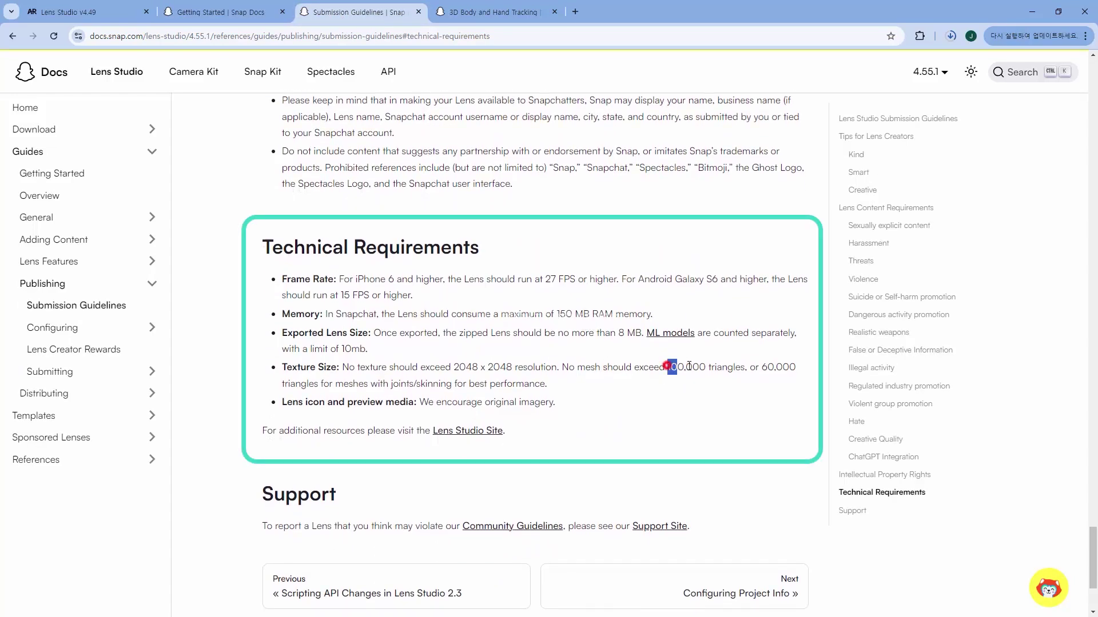
{"action": "left_click_drag", "start_coordinate": [689, 367], "coordinate": [750, 365]}
{"action": "left_click", "coordinate": [726, 402]}
{"action": "left_click_drag", "start_coordinate": [467, 368], "coordinate": [541, 367]}
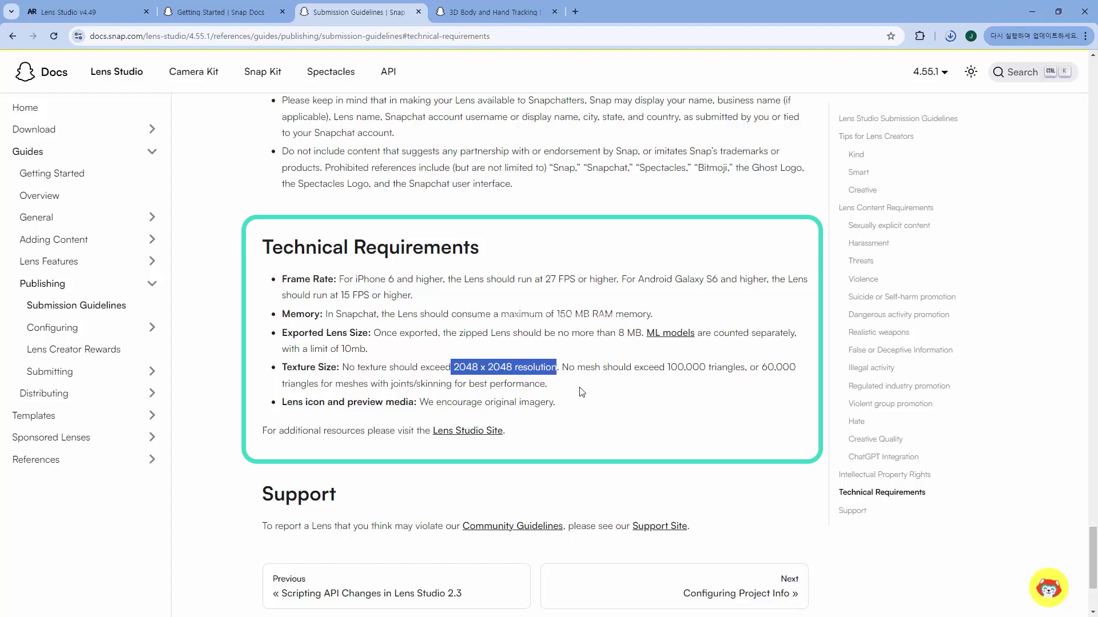
{"action": "left_click", "coordinate": [608, 415]}
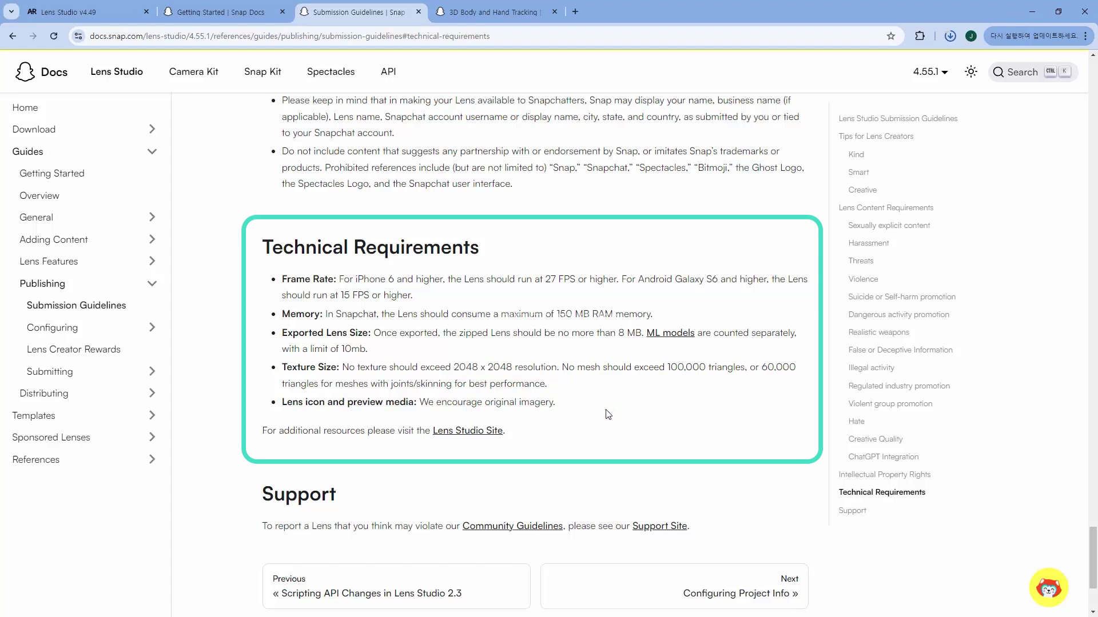
{"action": "left_click", "coordinate": [501, 11]}
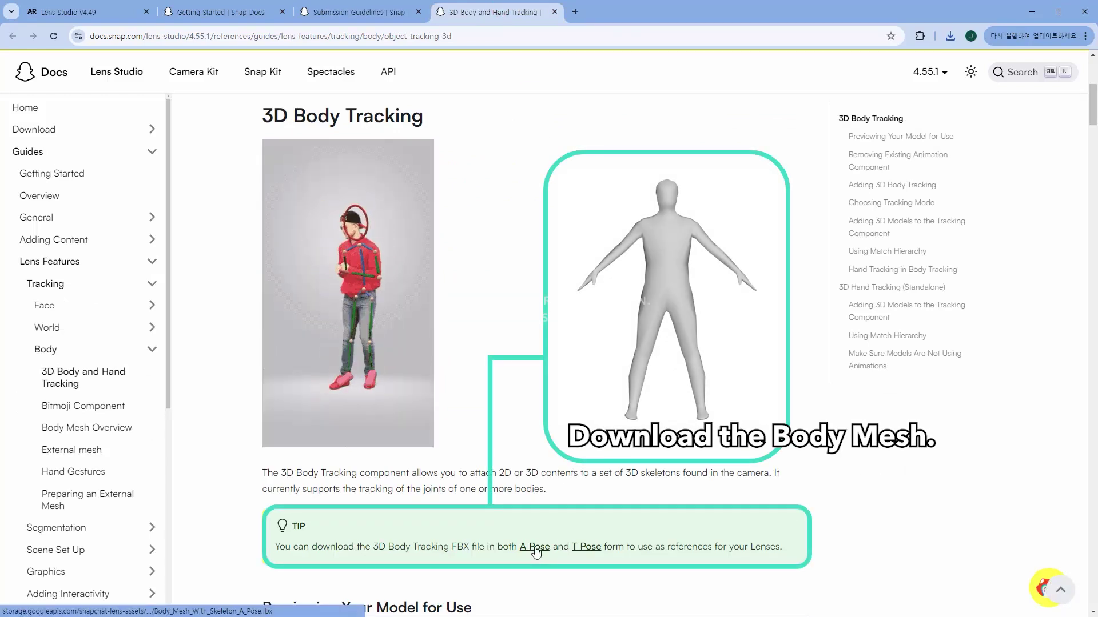
{"action": "left_click", "coordinate": [536, 548]}
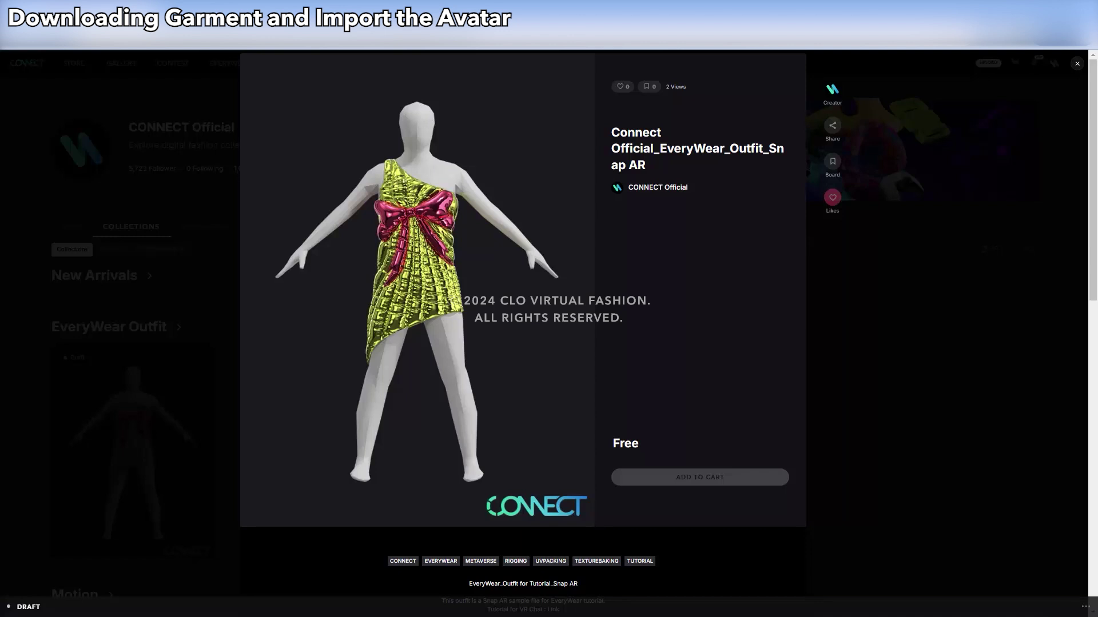
- Load the 3D viewer of the EveryWear Snap AR dress at the bottom of its listing
{"action": "scroll", "coordinate": [633, 354], "scroll_direction": "down", "scroll_amount": 1}
{"action": "scroll", "coordinate": [633, 355], "scroll_direction": "down", "scroll_amount": 4}
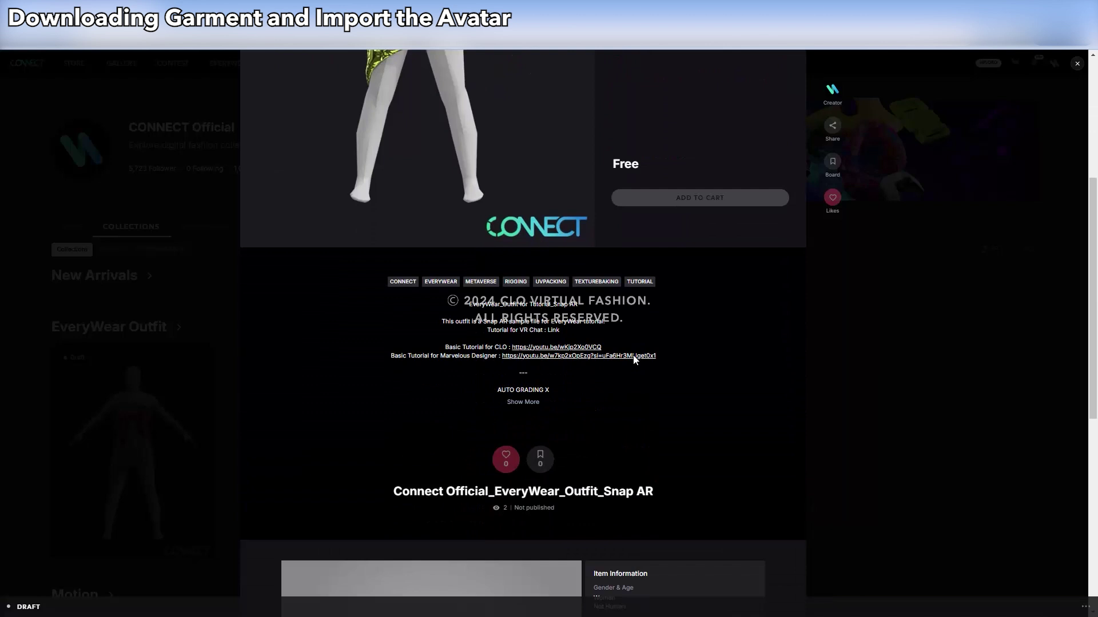
{"action": "scroll", "coordinate": [633, 354], "scroll_direction": "down", "scroll_amount": 1}
{"action": "scroll", "coordinate": [633, 354], "scroll_direction": "down", "scroll_amount": 2}
{"action": "scroll", "coordinate": [633, 354], "scroll_direction": "down", "scroll_amount": 3}
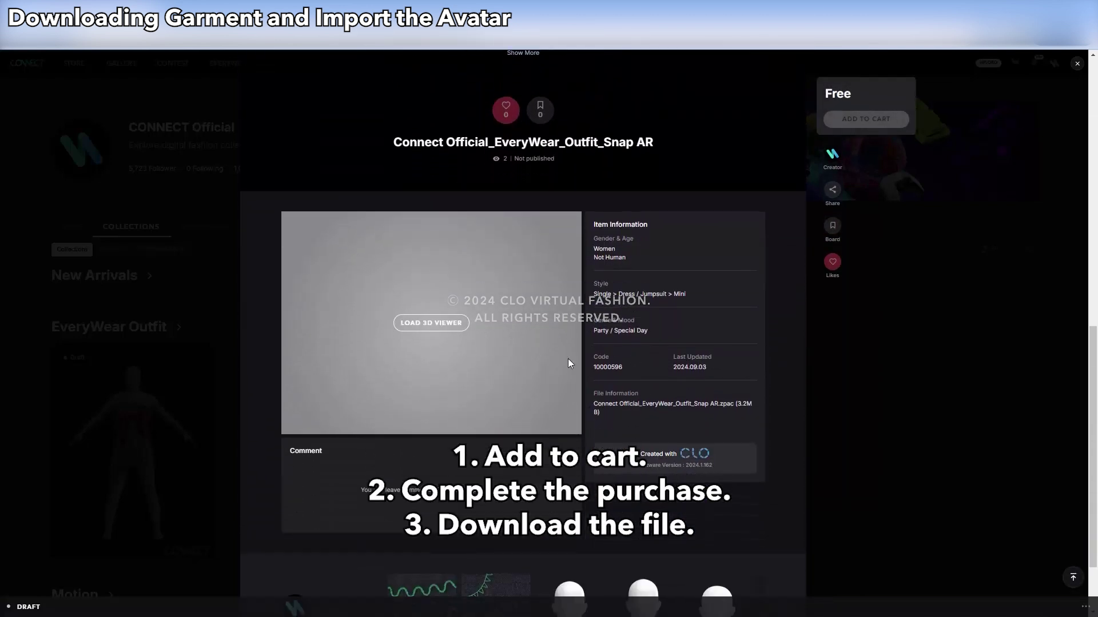
{"action": "left_click", "coordinate": [426, 331]}
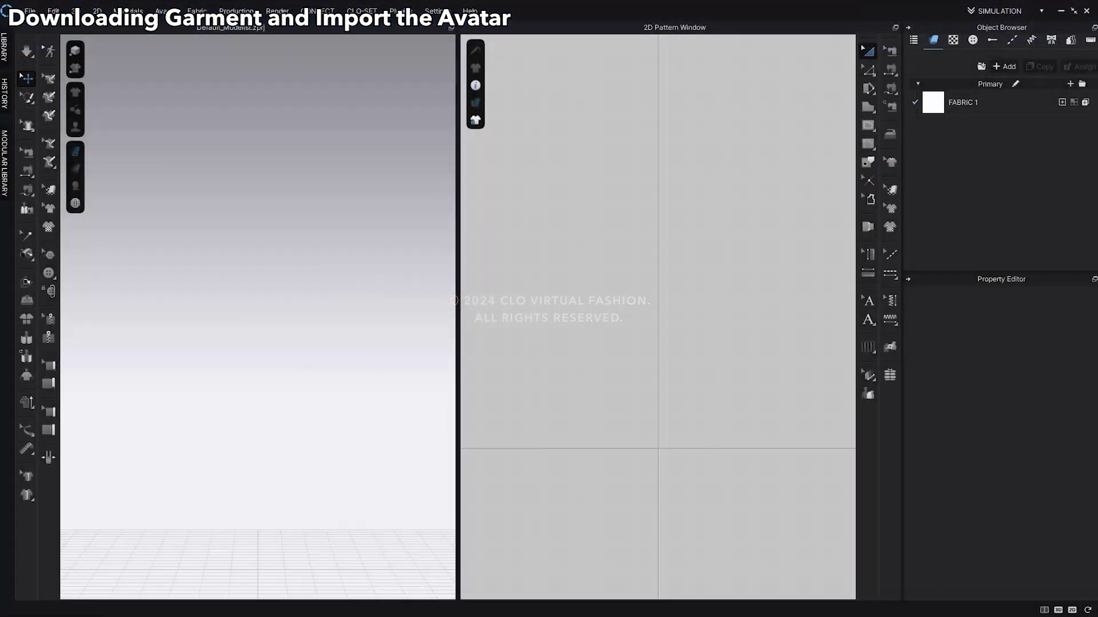
- Import Body_Mesh_With_Skeleton_A_Pose.fbx as the avatar, then drag the .zpac dress onto it
{"action": "left_click_drag", "start_coordinate": [429, 269], "coordinate": [286, 275]}
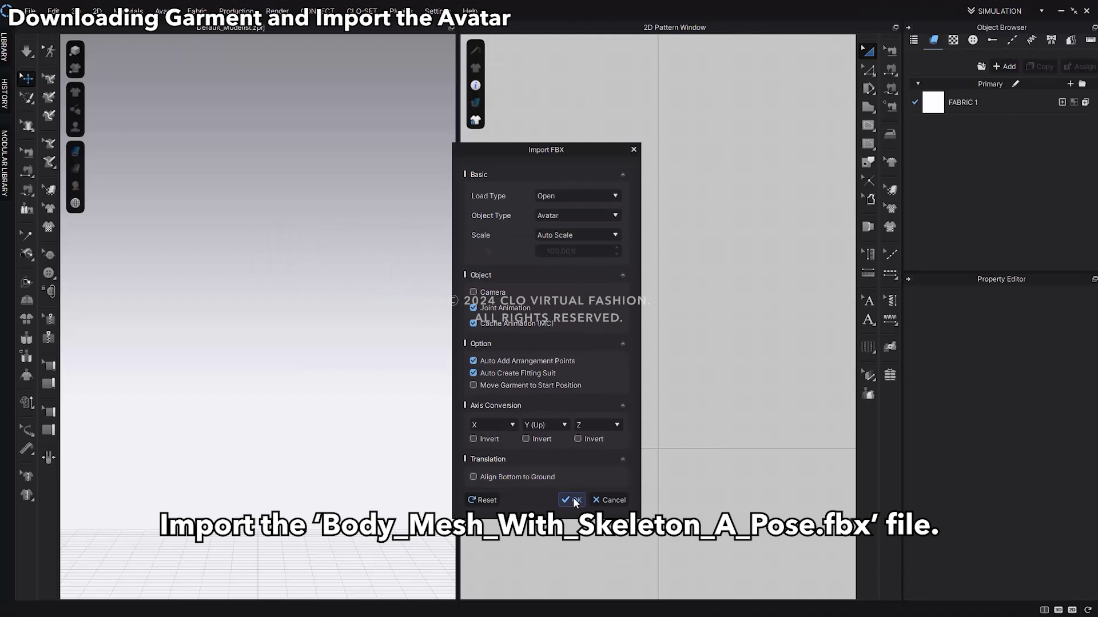
{"action": "left_click", "coordinate": [572, 500]}
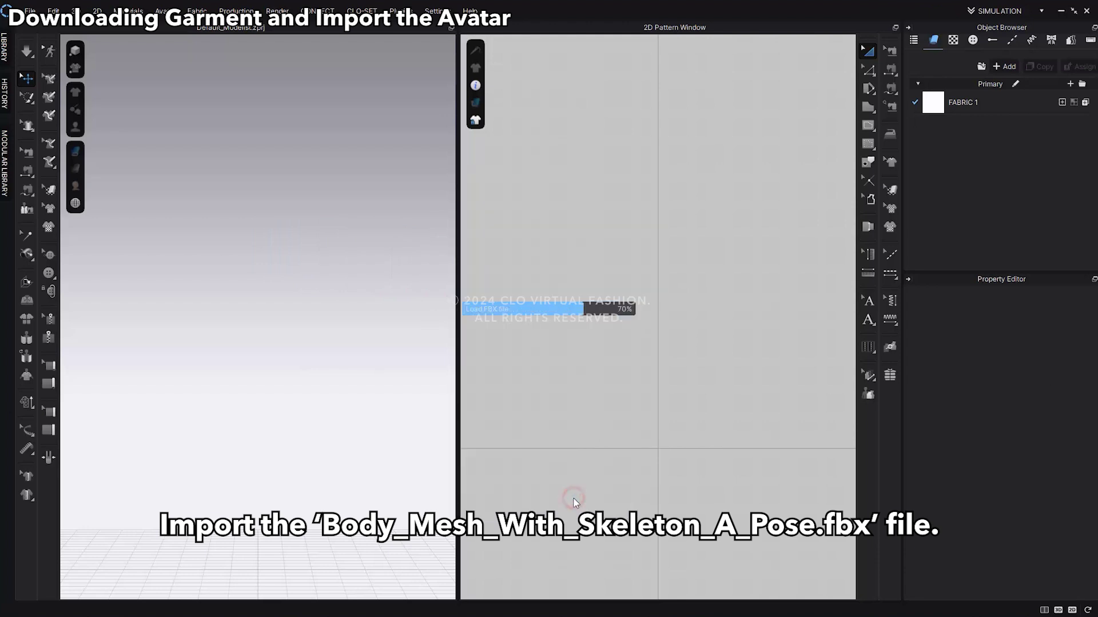
{"action": "left_click", "coordinate": [548, 349]}
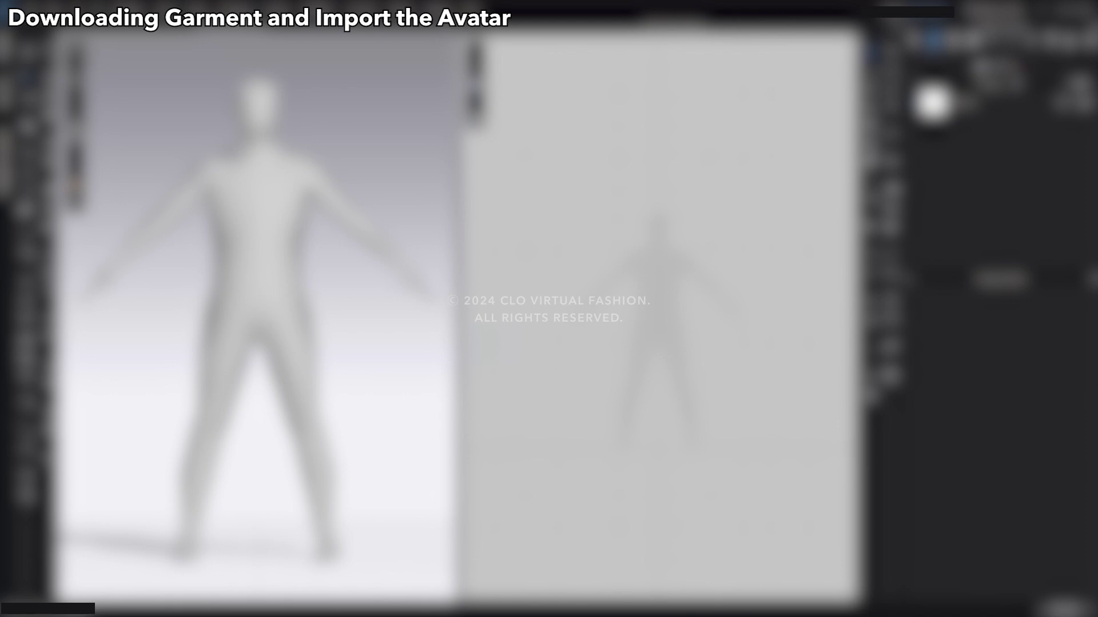
{"action": "left_click_drag", "start_coordinate": [331, 366], "coordinate": [350, 367]}
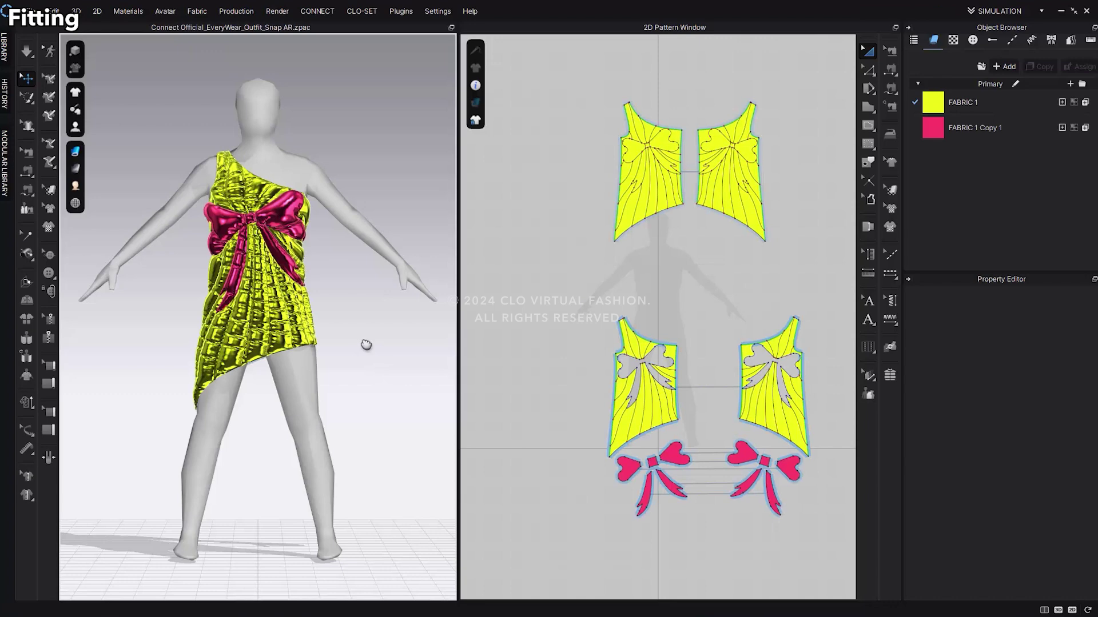
- Enable Divide Mesh (Level 1) in the avatar's Surface properties, then deselect it
{"action": "middle_click_drag", "start_coordinate": [365, 345], "coordinate": [374, 297]}
{"action": "left_click", "coordinate": [312, 179]}
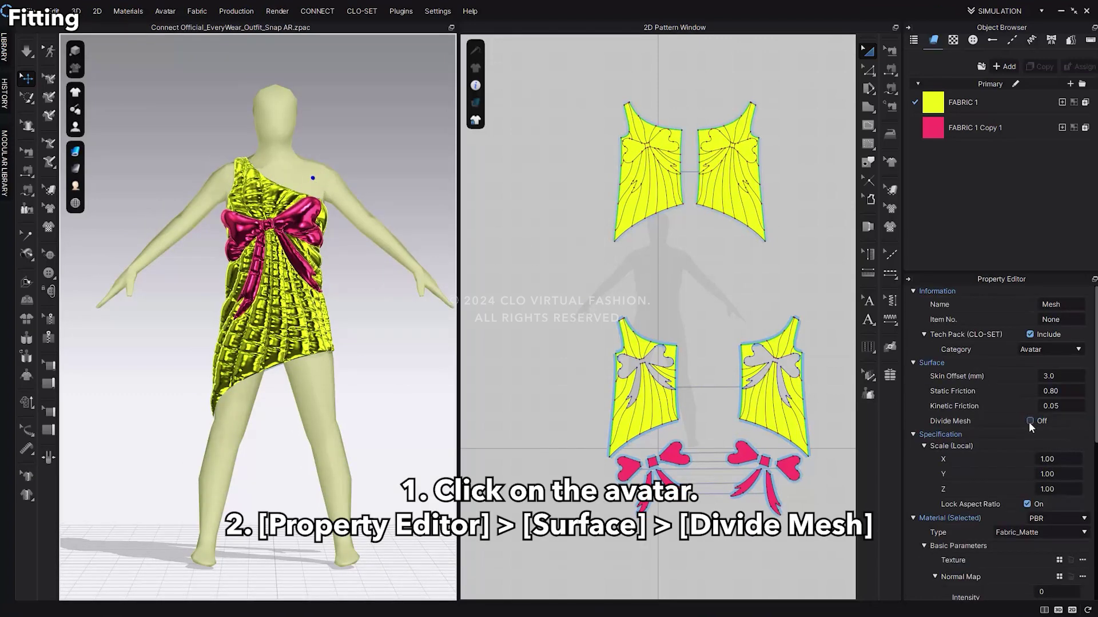
{"action": "left_click", "coordinate": [1030, 422]}
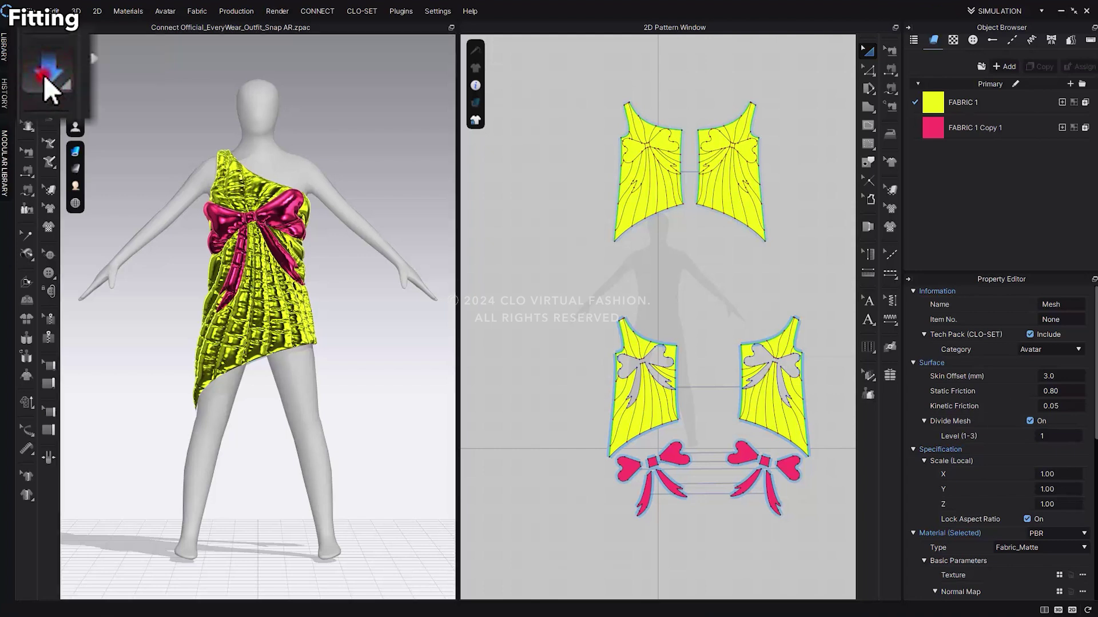
{"action": "left_click", "coordinate": [405, 150]}
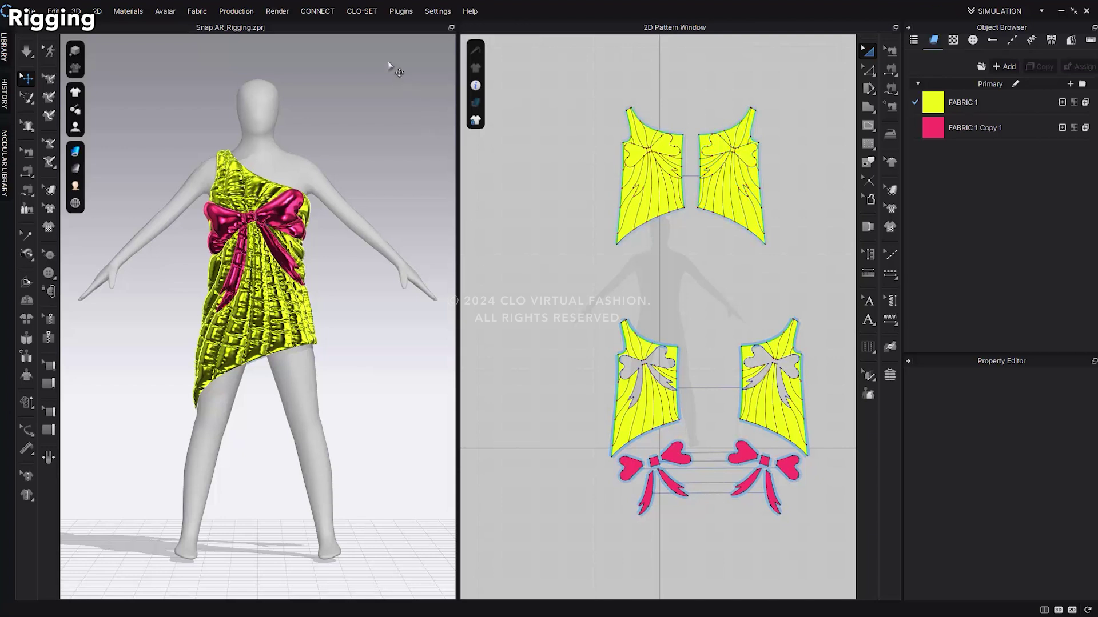
- Optimize the dress in EveryWear with a 60000 Garment polygon target
{"action": "left_click", "coordinate": [325, 21]}
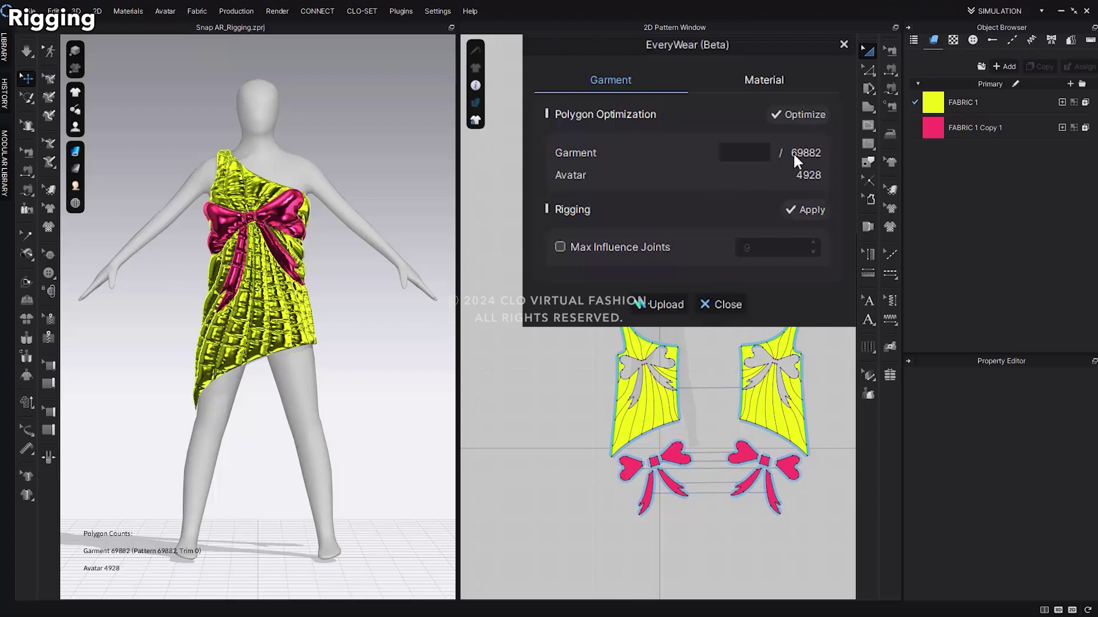
{"action": "left_click", "coordinate": [756, 153]}
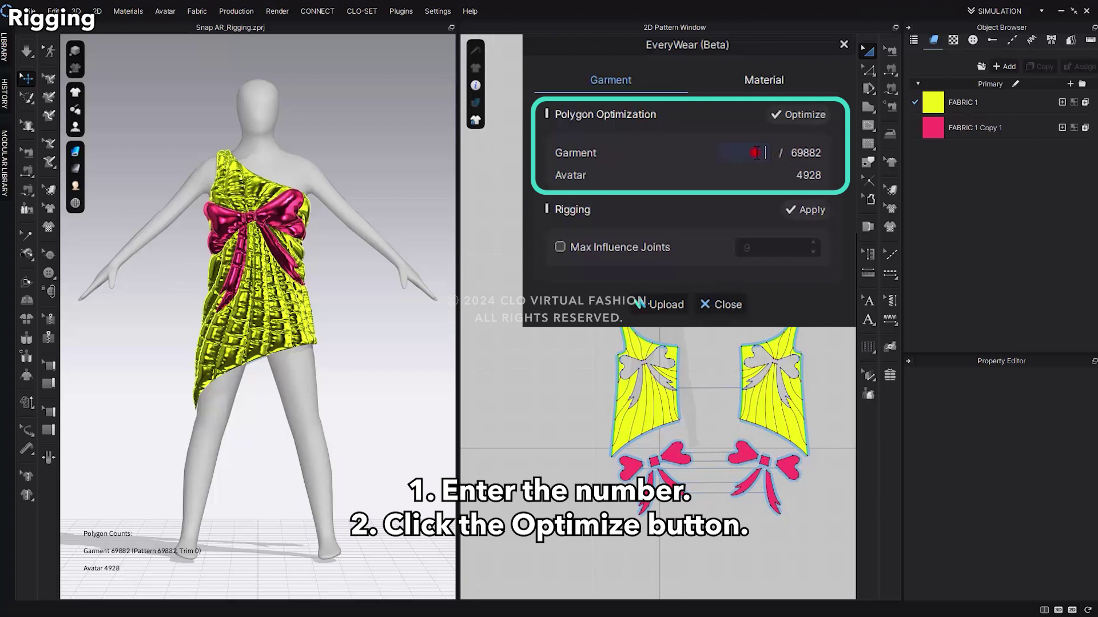
{"action": "type", "text": "60000"}
{"action": "left_click", "coordinate": [810, 114]}
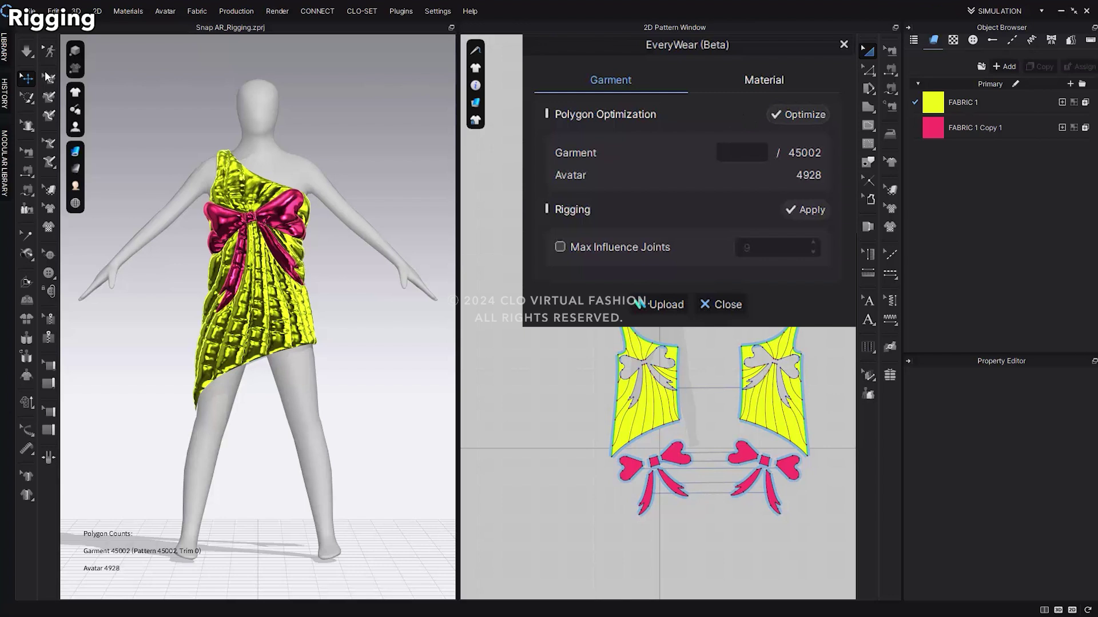
- Re-drape the optimized dress and apply the avatar's rigging to it
{"action": "left_click", "coordinate": [27, 53]}
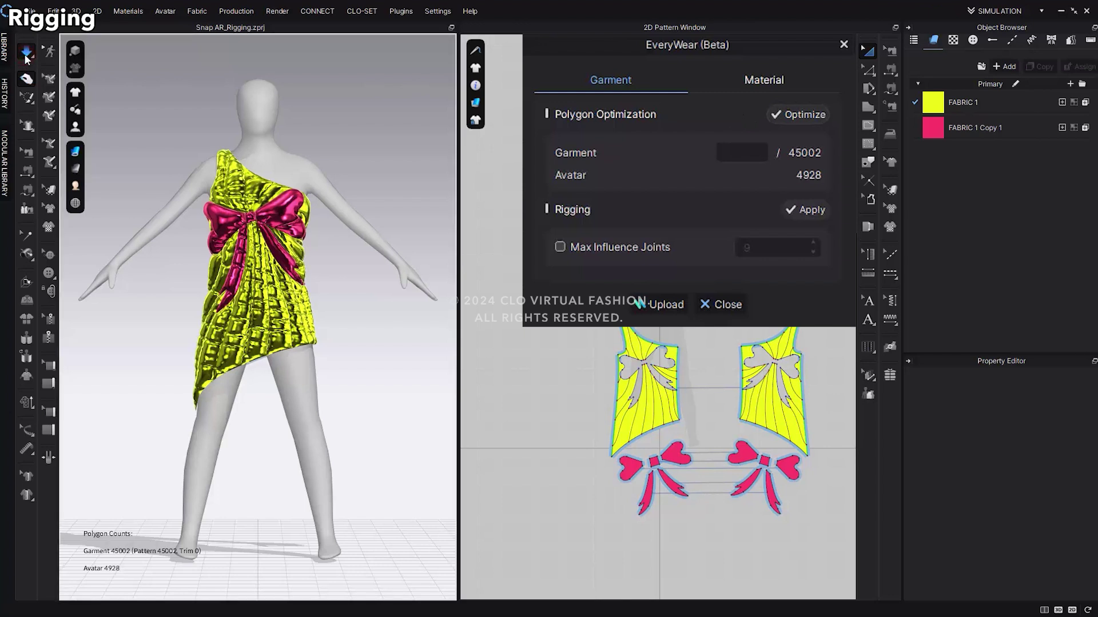
{"action": "left_click", "coordinate": [27, 57]}
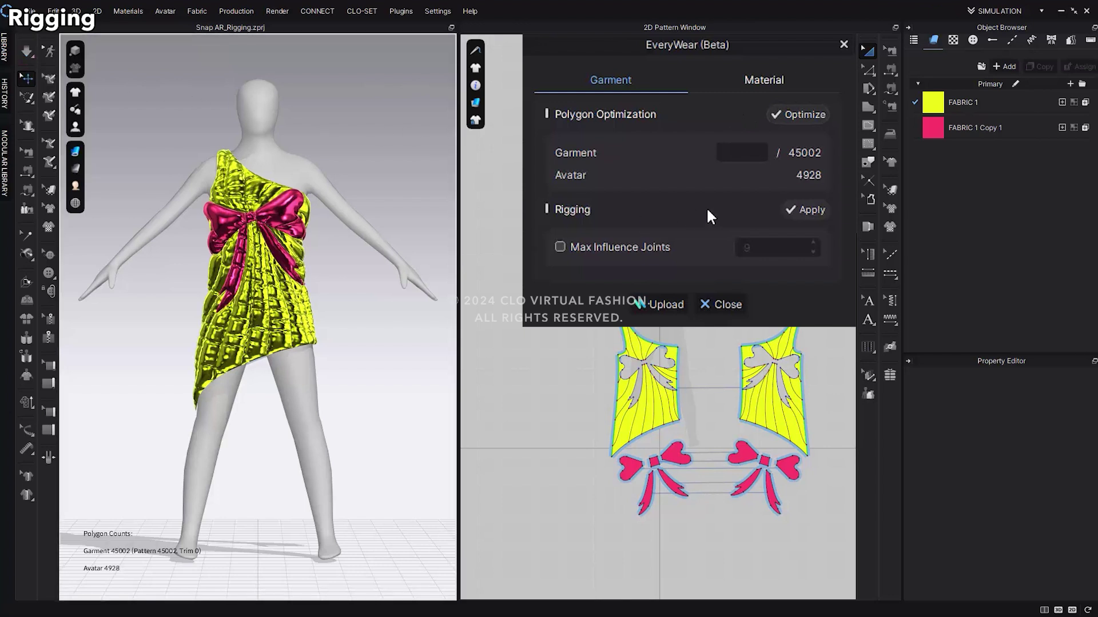
{"action": "left_click", "coordinate": [807, 211]}
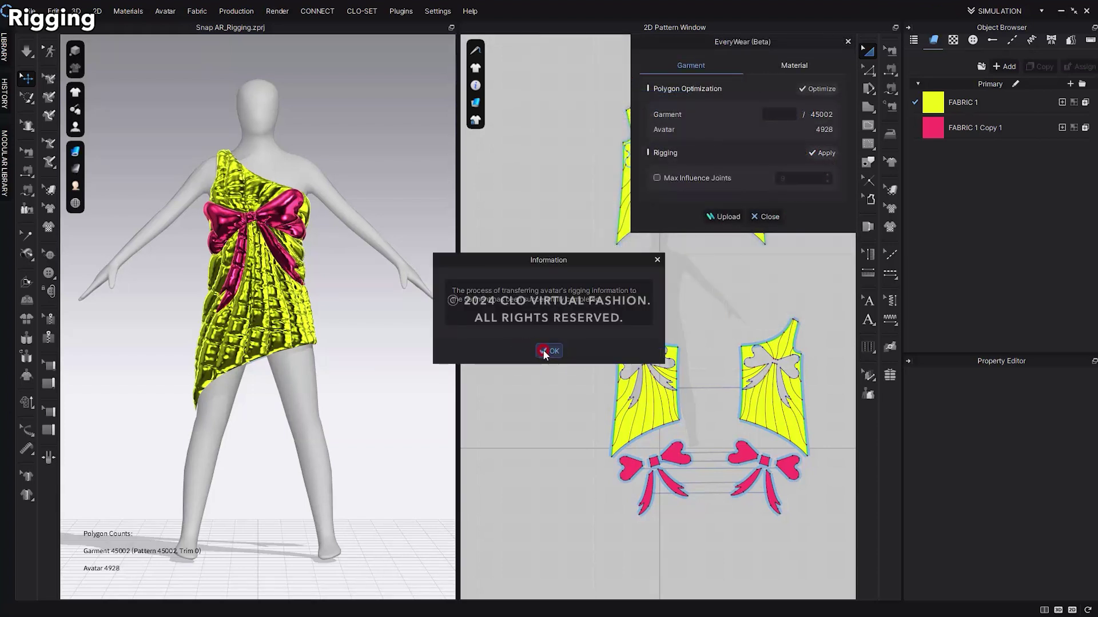
{"action": "left_click", "coordinate": [544, 350]}
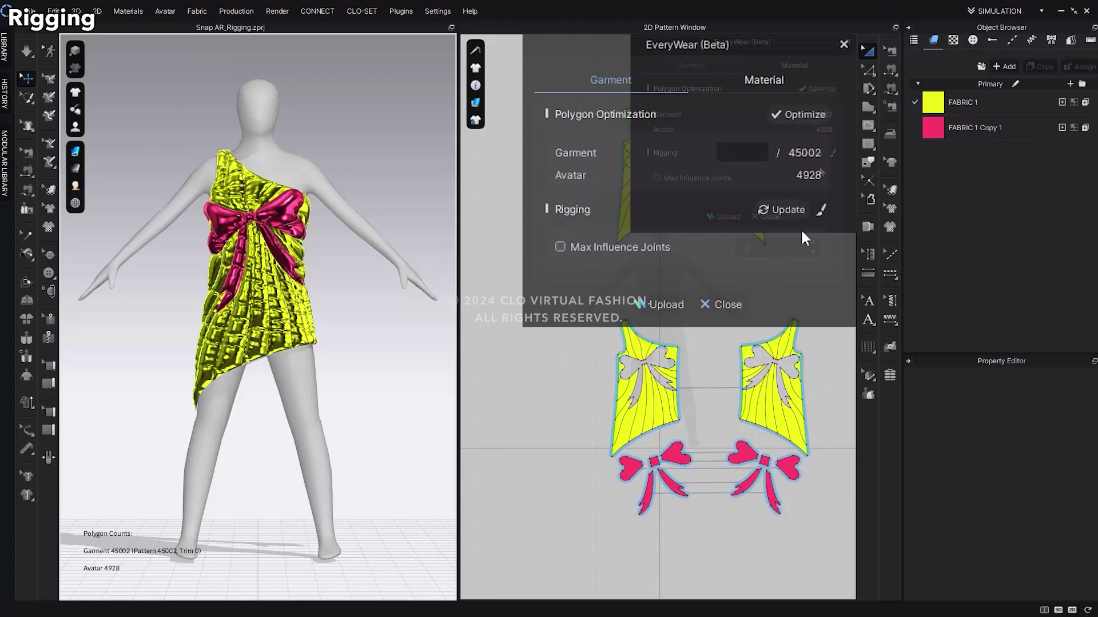
- Sculpt with a Smooth brush over the shoulder strap's wrinkles, then exit sculpting
{"action": "left_click", "coordinate": [821, 212]}
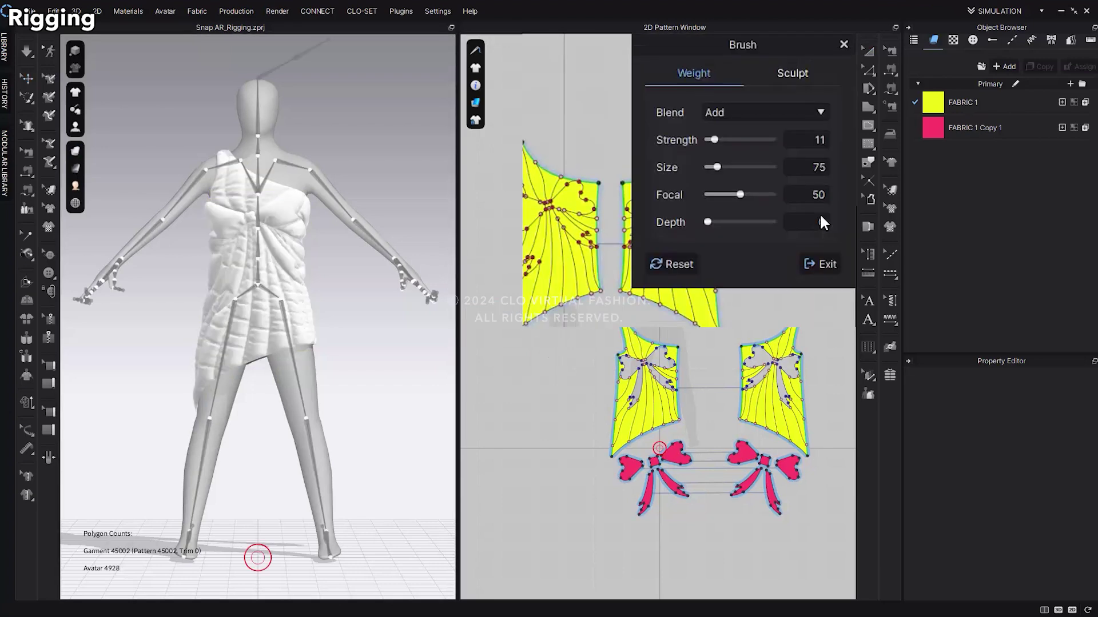
{"action": "left_click", "coordinate": [798, 71]}
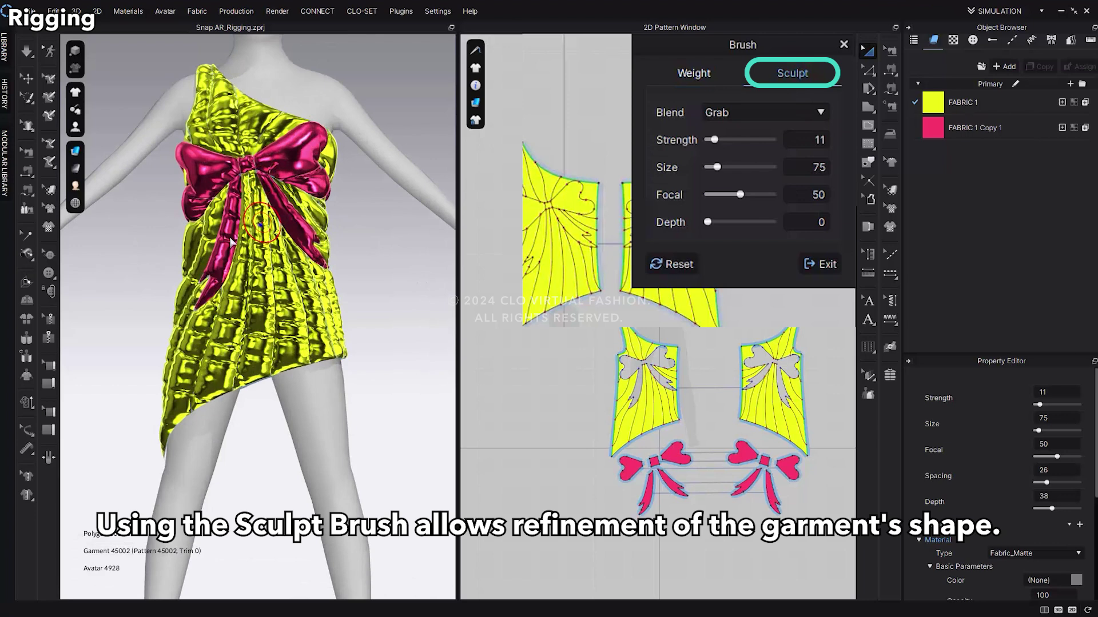
{"action": "scroll", "coordinate": [259, 343], "scroll_direction": "up", "scroll_amount": 3}
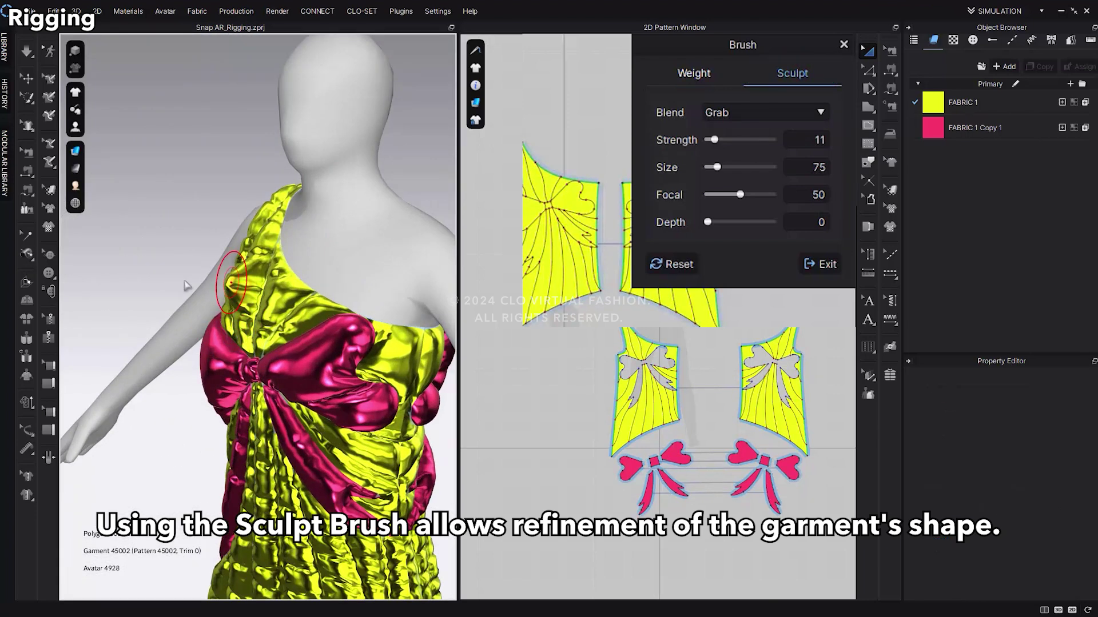
{"action": "left_click", "coordinate": [732, 112]}
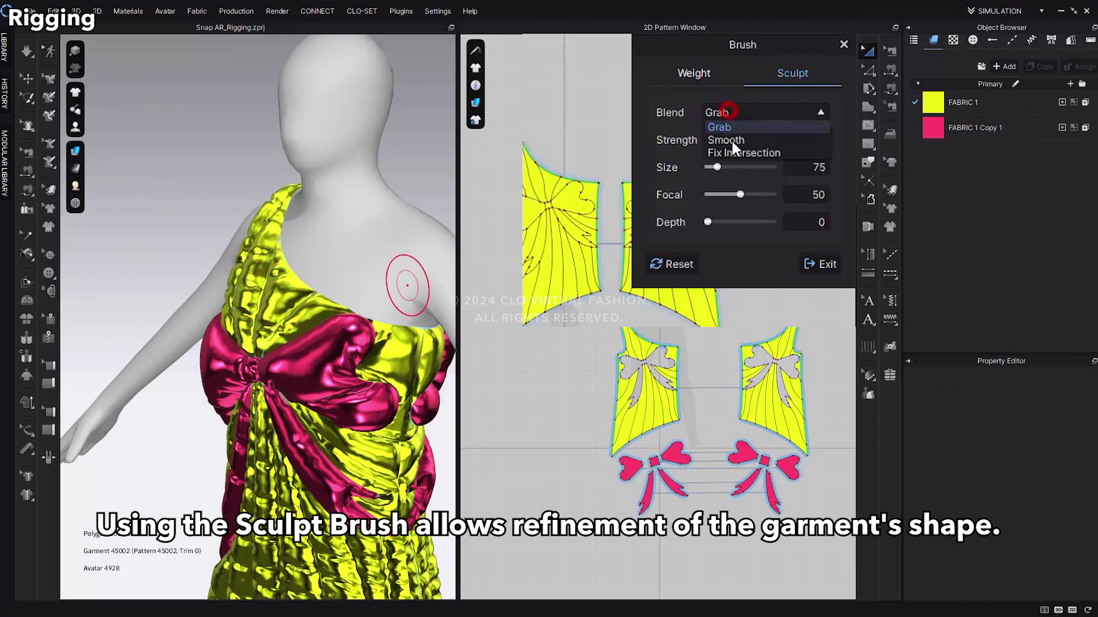
{"action": "left_click", "coordinate": [732, 140]}
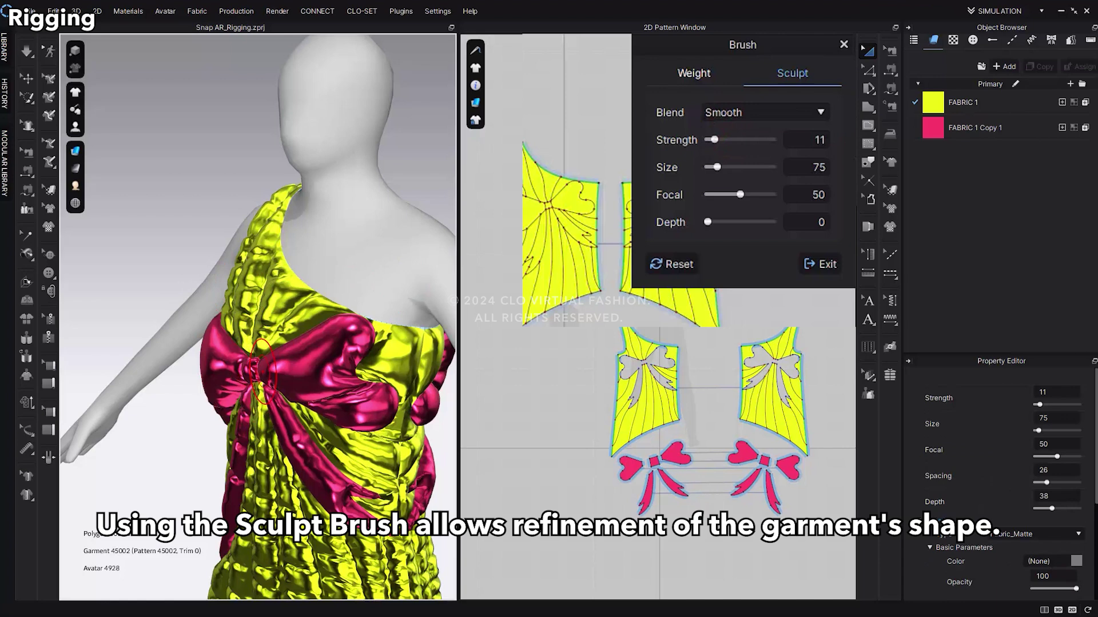
{"action": "left_click_drag", "start_coordinate": [258, 240], "coordinate": [294, 285]}
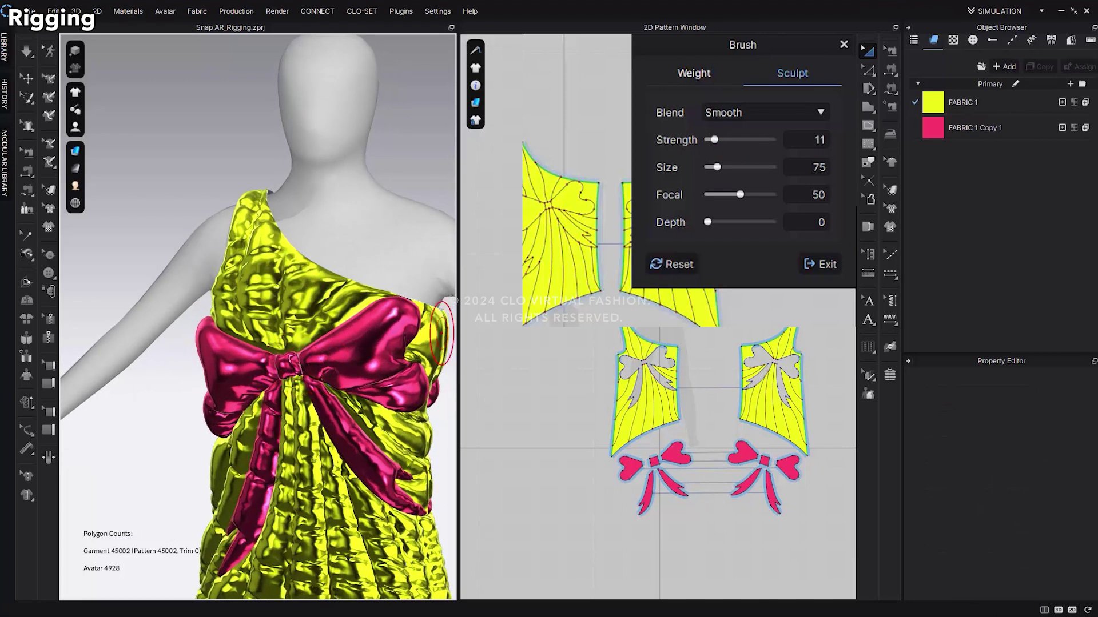
{"action": "left_click", "coordinate": [816, 264]}
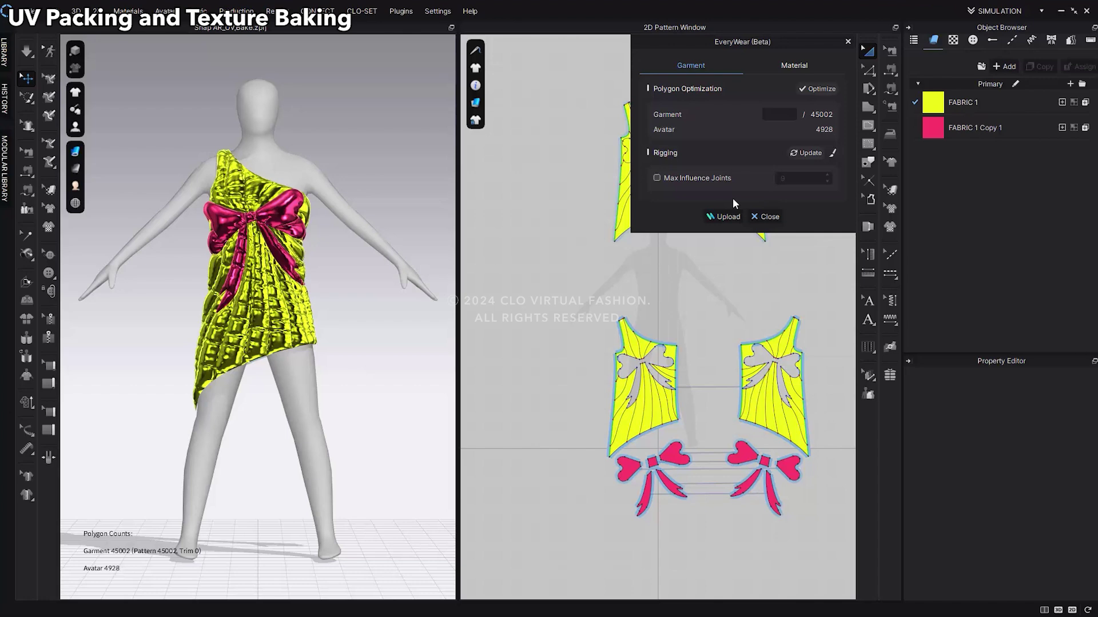
- Set the EveryWear material texture Image Size to 1024
{"action": "left_click", "coordinate": [796, 68]}
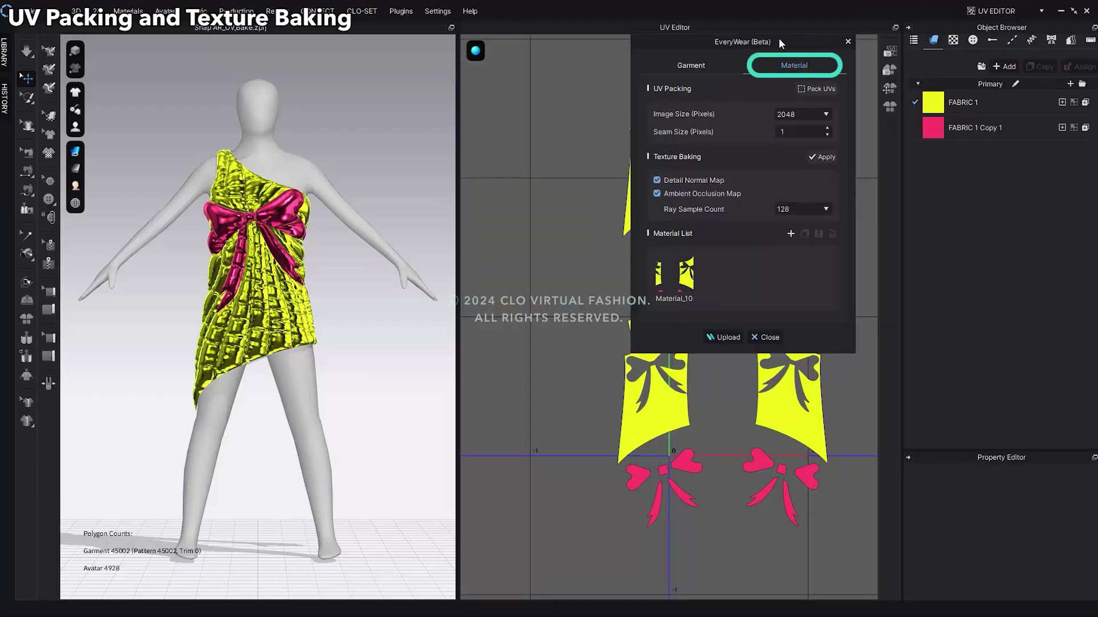
{"action": "left_click_drag", "start_coordinate": [779, 40], "coordinate": [506, 79]}
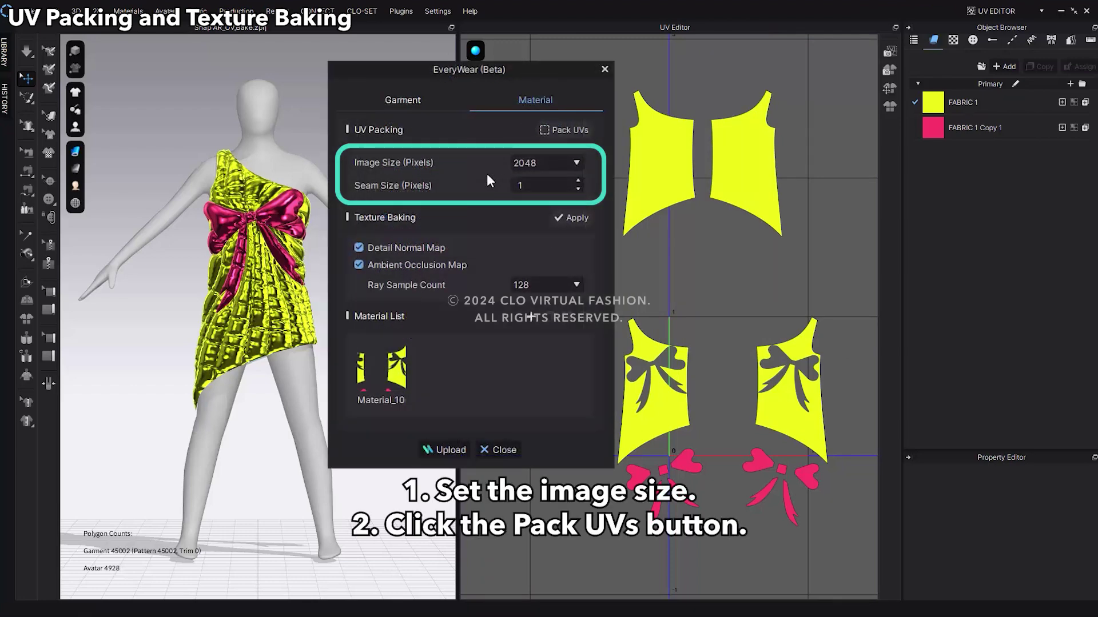
{"action": "left_click", "coordinate": [576, 163]}
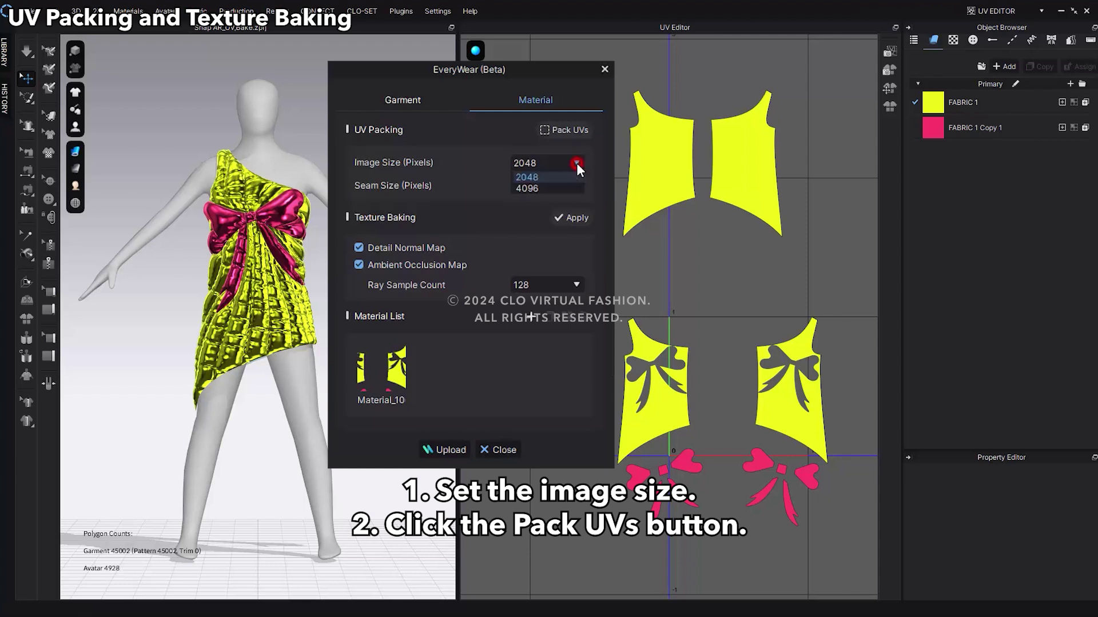
{"action": "left_click", "coordinate": [545, 209]}
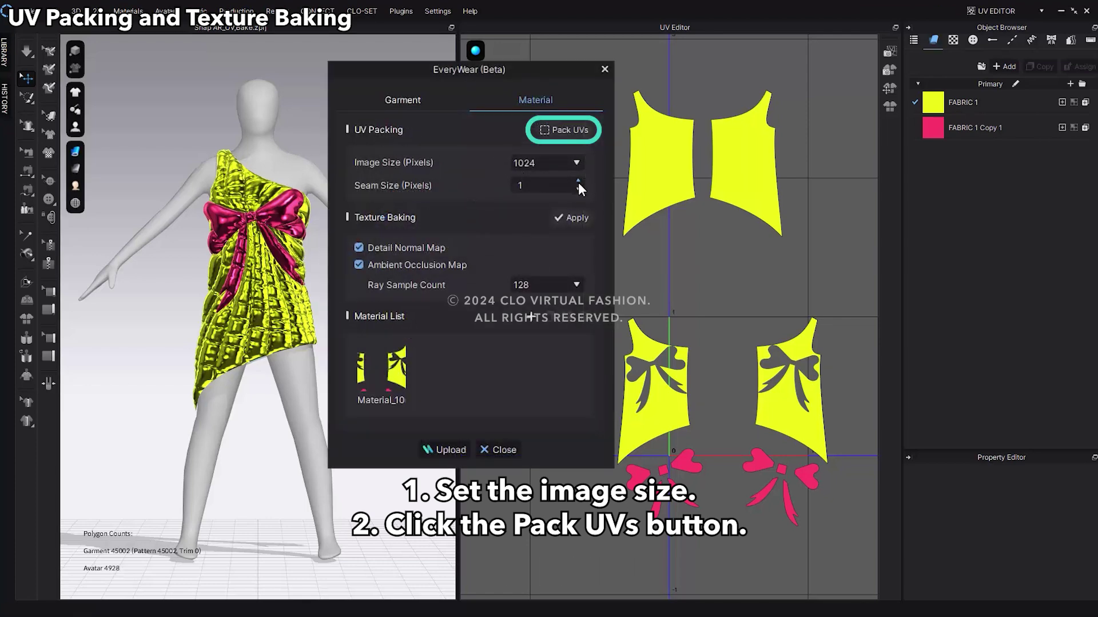
- Pack the UVs with Fidelity 5 and Advanced Placement enabled
{"action": "left_click", "coordinate": [577, 131]}
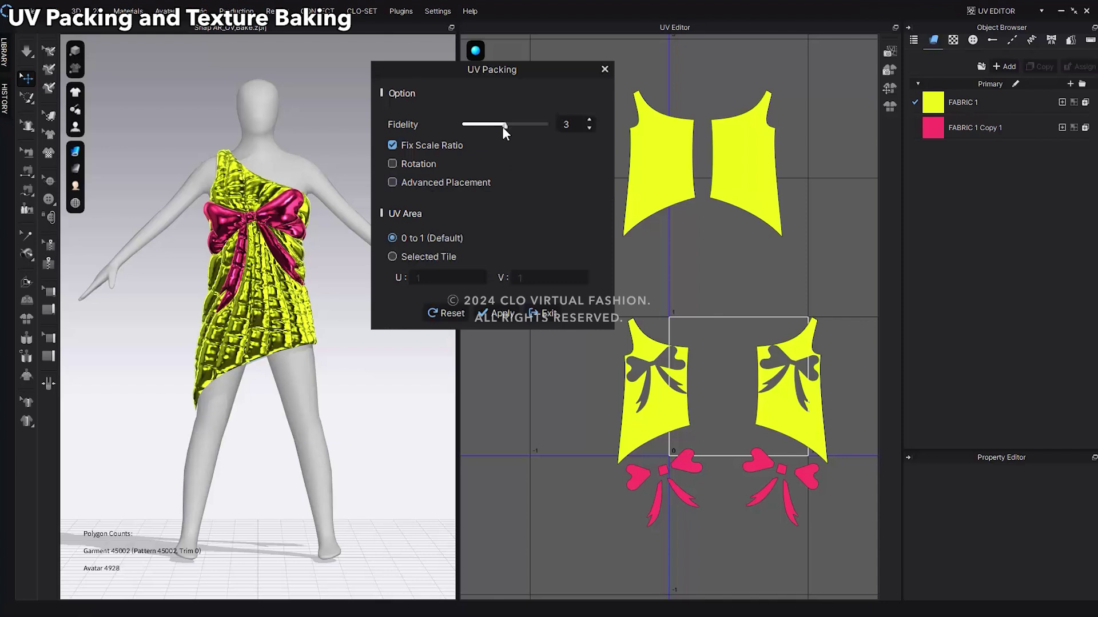
{"action": "left_click_drag", "start_coordinate": [504, 126], "coordinate": [545, 126]}
{"action": "left_click", "coordinate": [392, 181]}
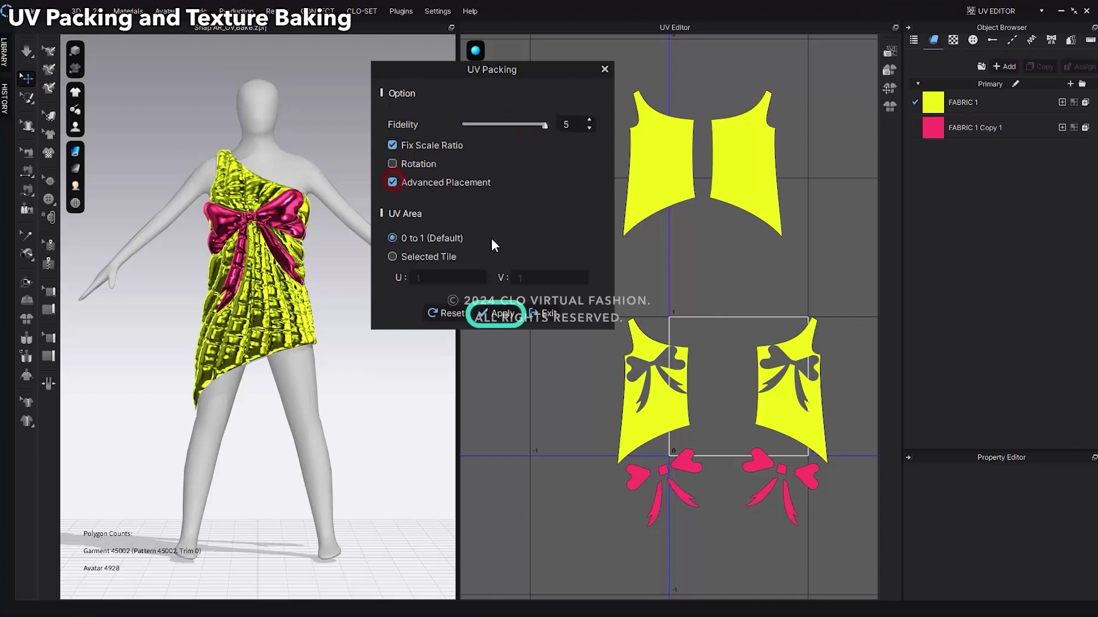
{"action": "left_click", "coordinate": [500, 319]}
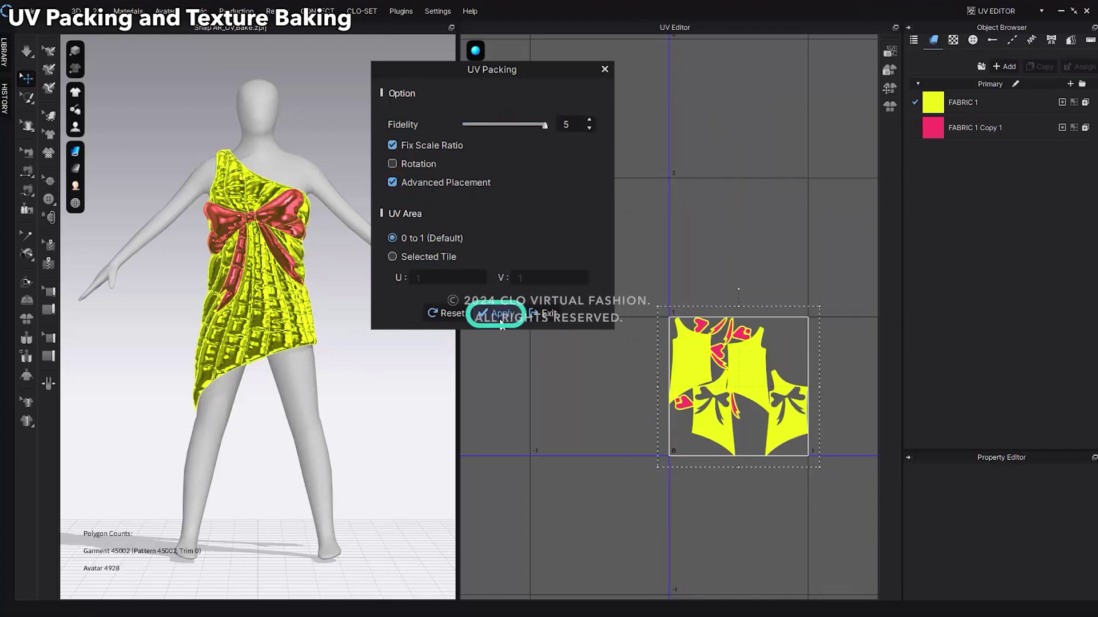
- Apply texture baking for the normal and ambient occlusion maps, showing the normal map on the UV islands
{"action": "left_click", "coordinate": [543, 319]}
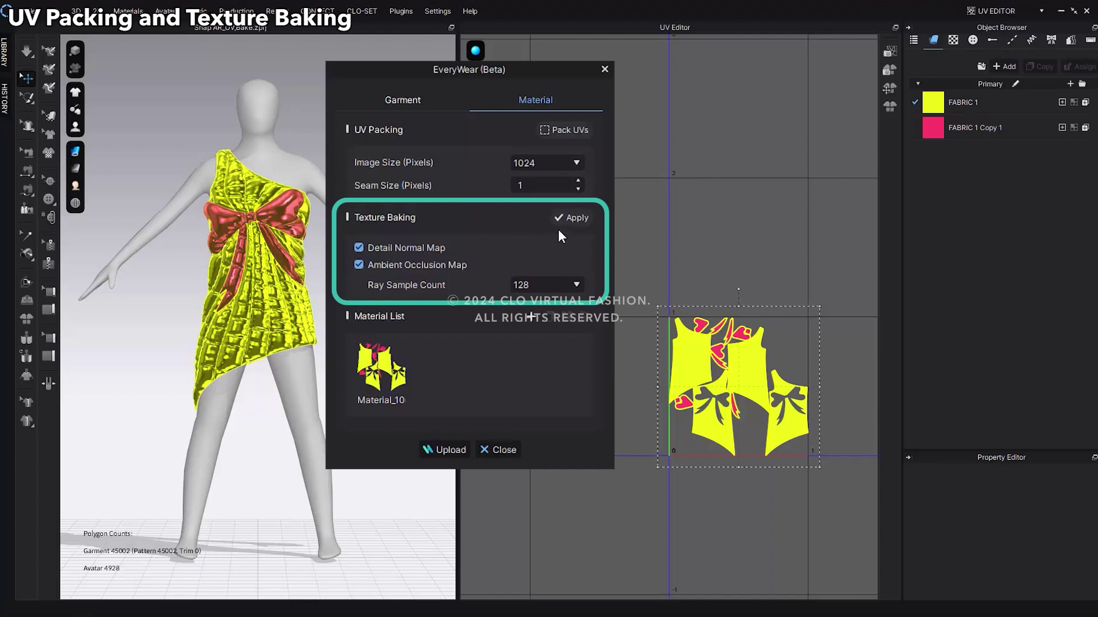
{"action": "left_click", "coordinate": [572, 219]}
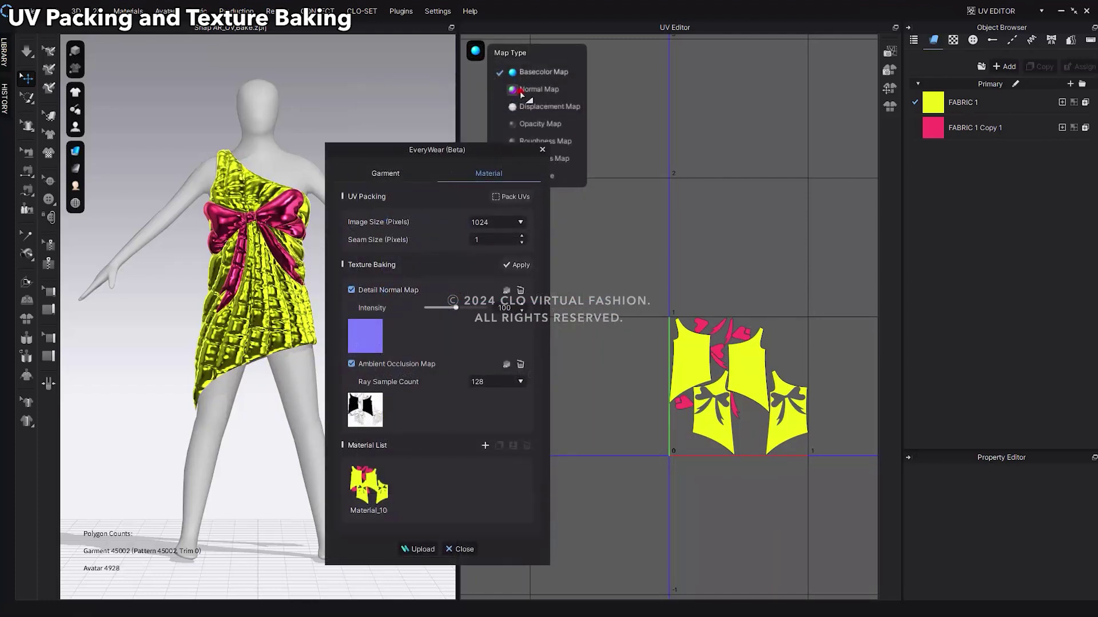
{"action": "left_click", "coordinate": [539, 89]}
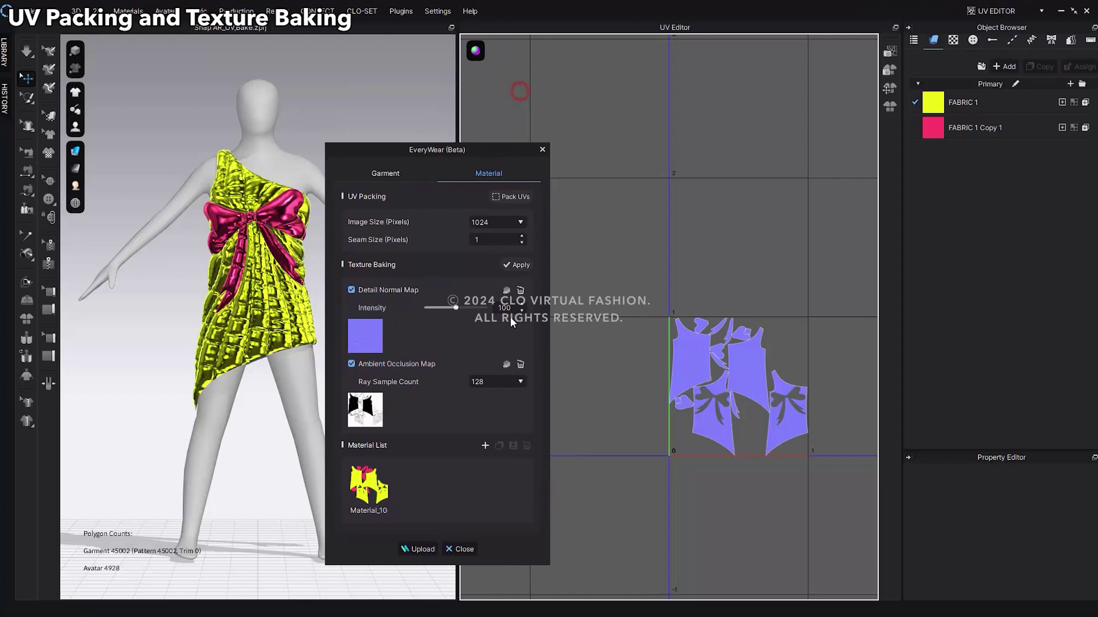
- Preview the baked normal detail and ambient occlusion shading on the garment
{"action": "scroll", "coordinate": [700, 411], "scroll_direction": "up", "scroll_amount": 5}
{"action": "scroll", "coordinate": [732, 433], "scroll_direction": "down", "scroll_amount": 2}
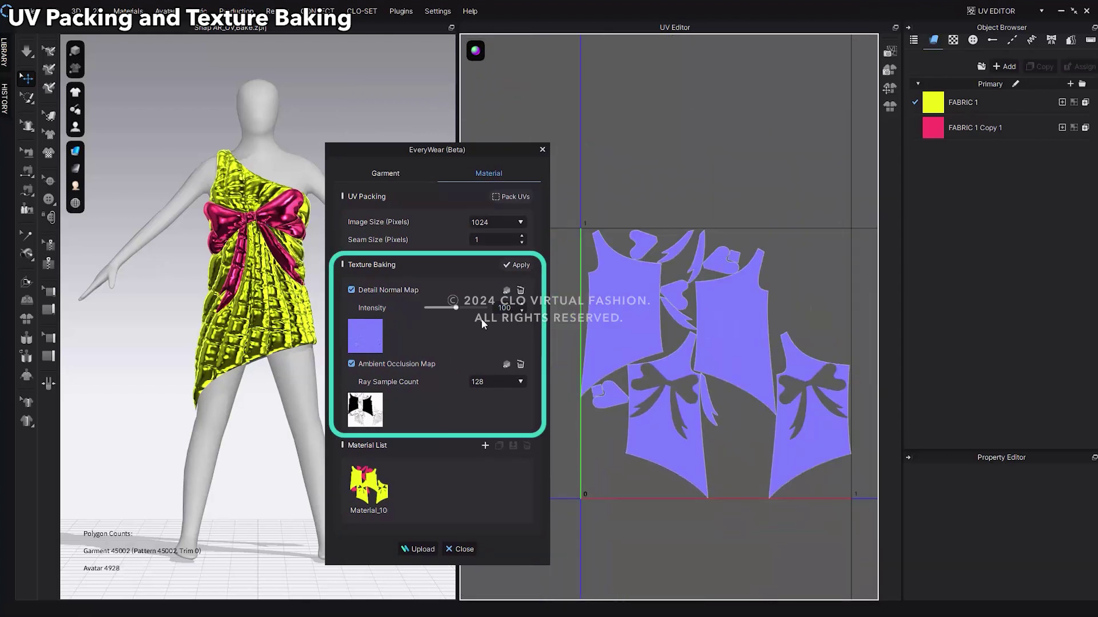
{"action": "left_click", "coordinate": [506, 291]}
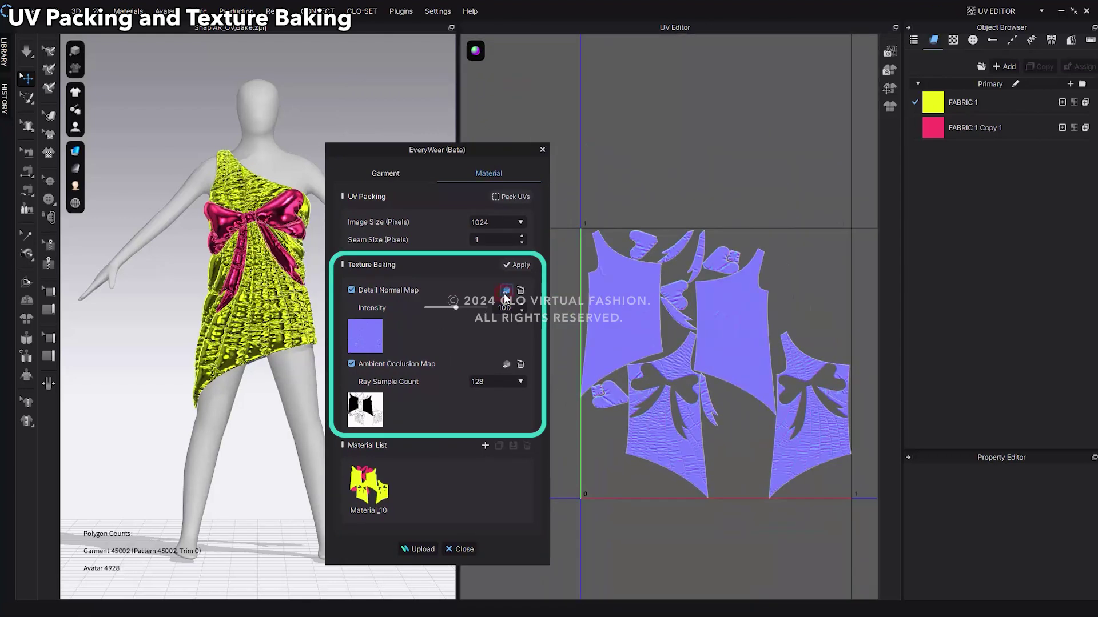
{"action": "left_click", "coordinate": [506, 365]}
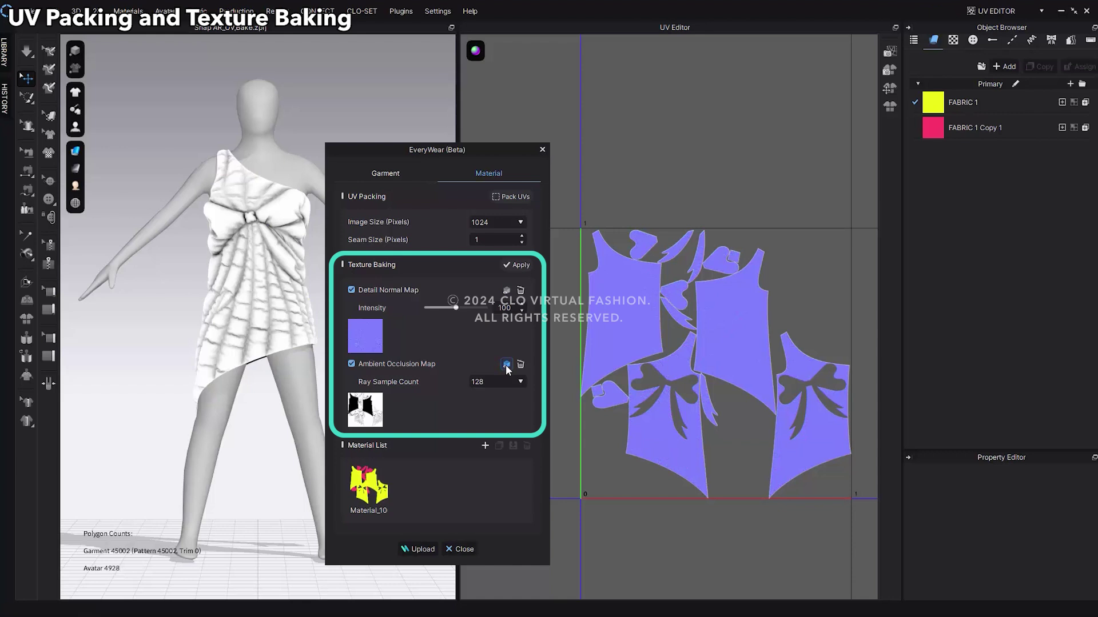
{"action": "left_click", "coordinate": [506, 366]}
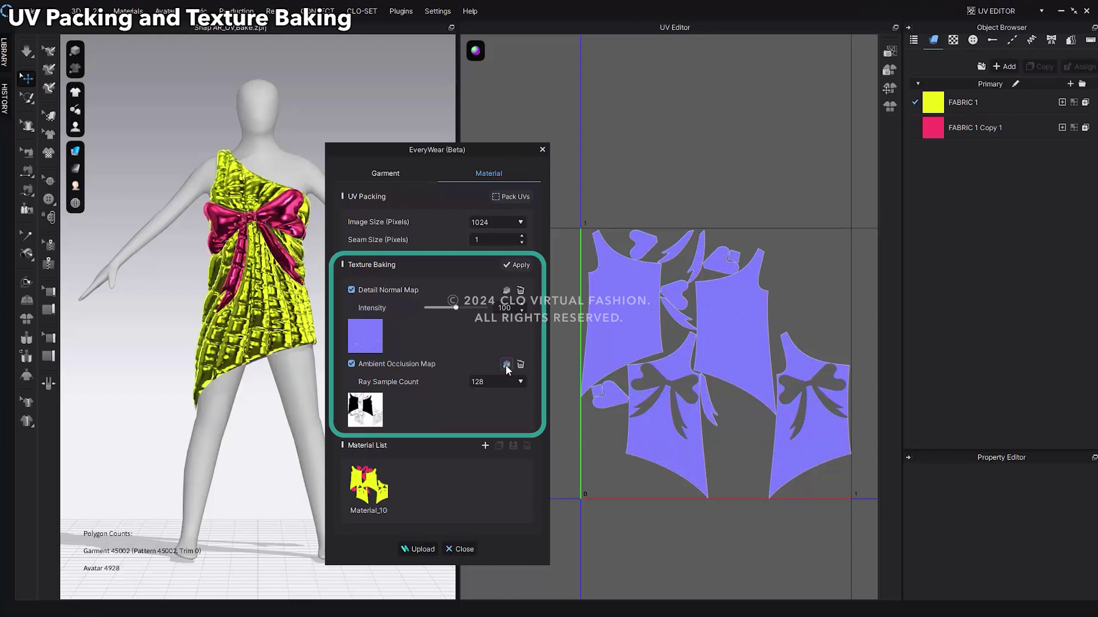
{"action": "left_click_drag", "start_coordinate": [429, 146], "coordinate": [449, 74]}
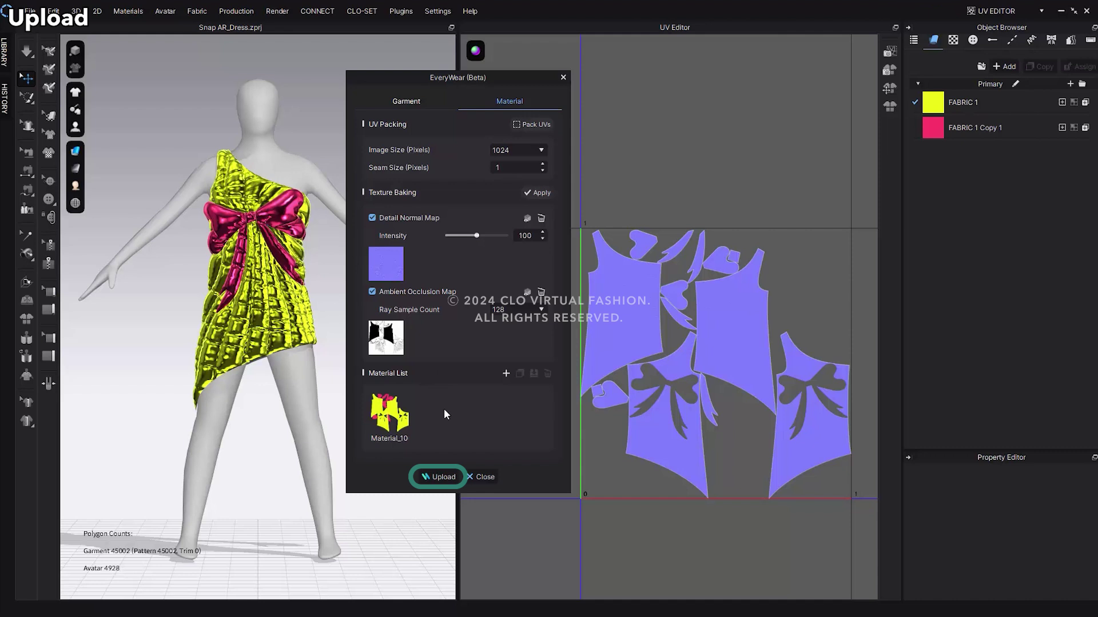
- Upload the textured dress to CONNECT with default Export Options and Avatar unchecked
{"action": "left_click", "coordinate": [443, 479]}
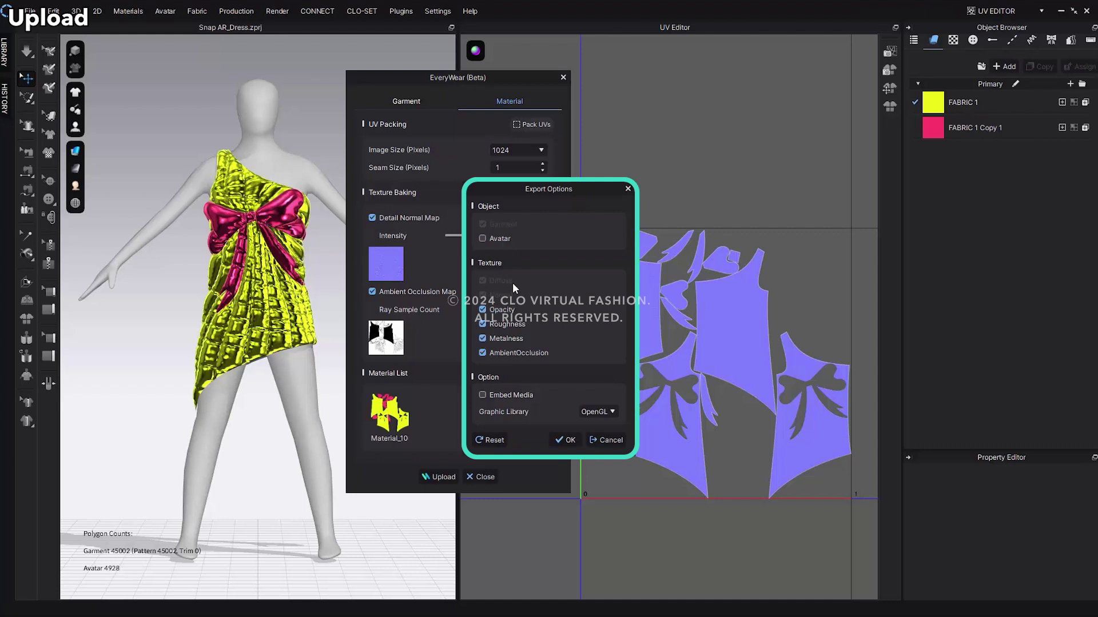
{"action": "left_click", "coordinate": [575, 444]}
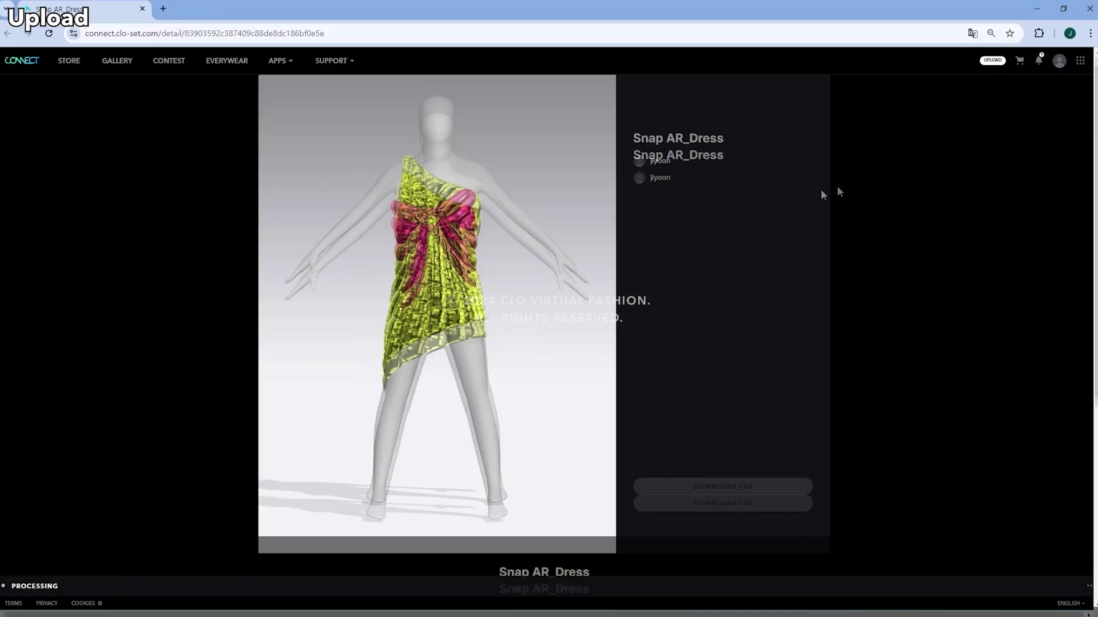
- Download the dress FBX for the Lens Studio (Snap Chat) platform and open Snap AR_Dress.fbx
{"action": "scroll", "coordinate": [820, 191], "scroll_direction": "down", "scroll_amount": 3}
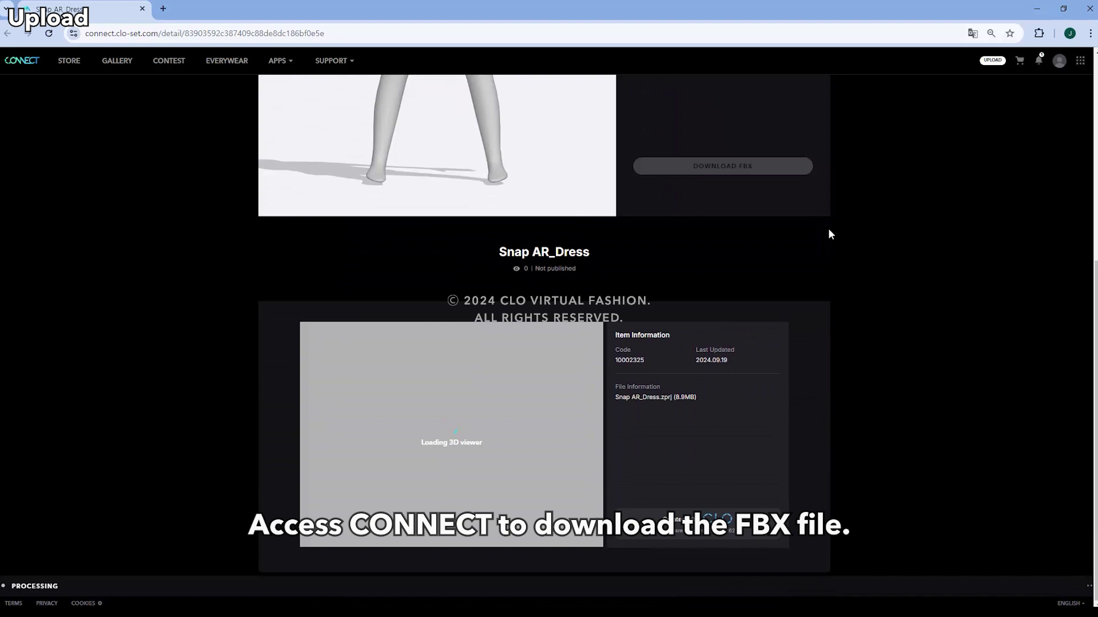
{"action": "left_click", "coordinate": [732, 165]}
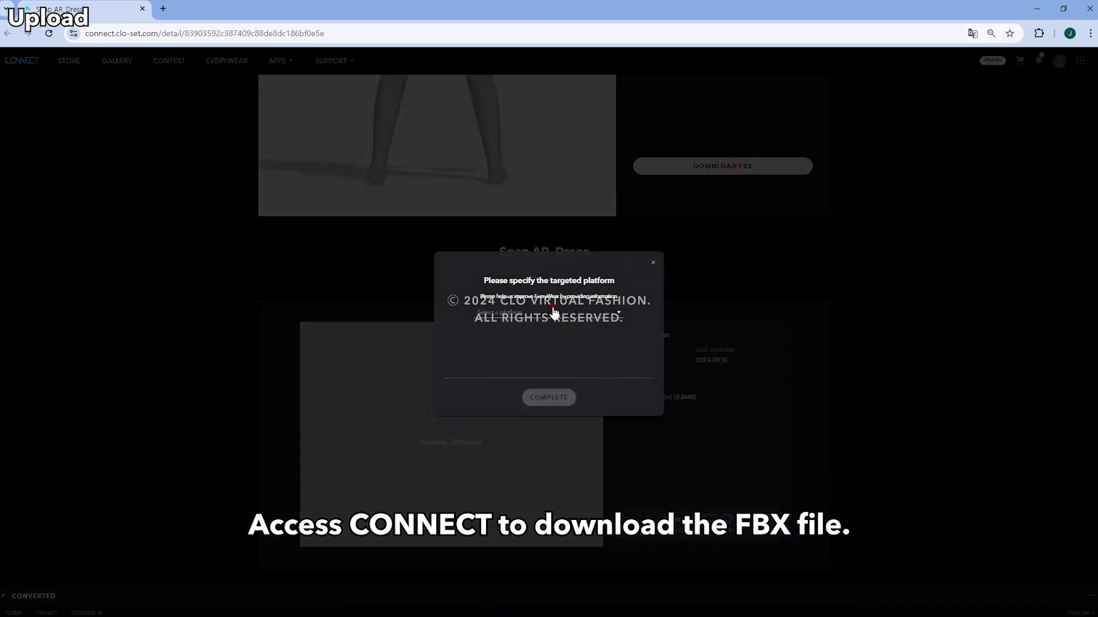
{"action": "left_click", "coordinate": [553, 312]}
{"action": "left_click", "coordinate": [527, 368]}
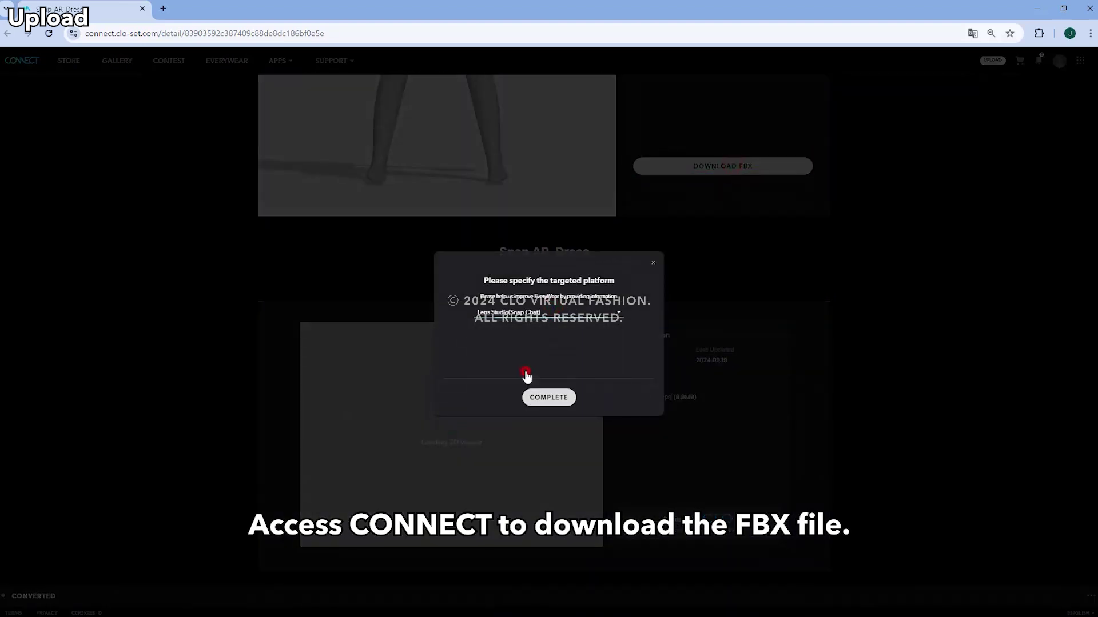
{"action": "left_click", "coordinate": [548, 403]}
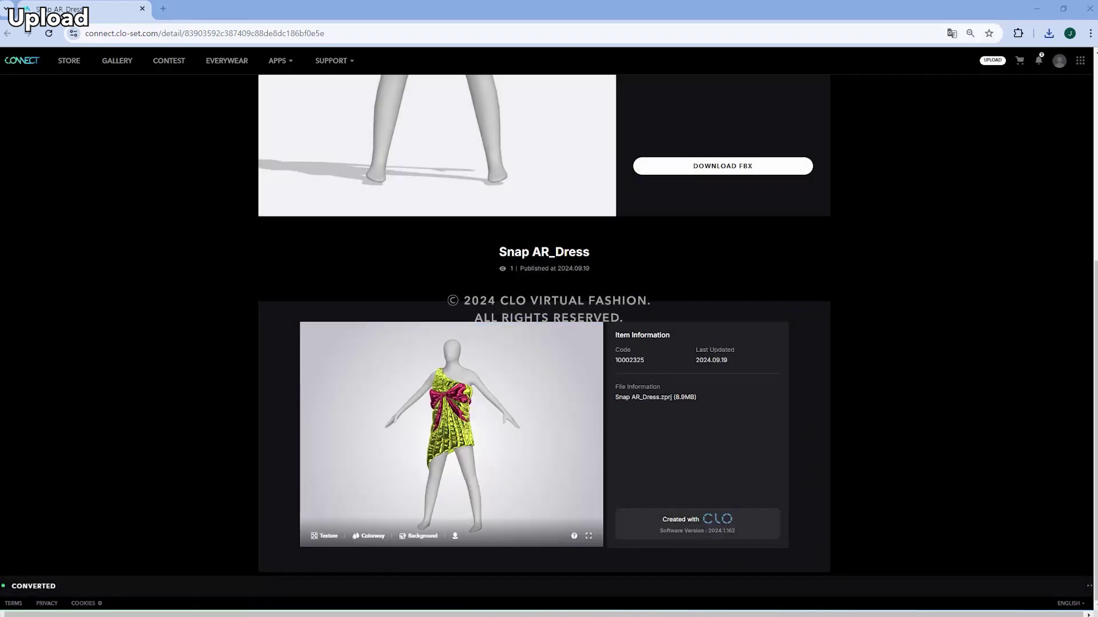
{"action": "left_click", "coordinate": [763, 303]}
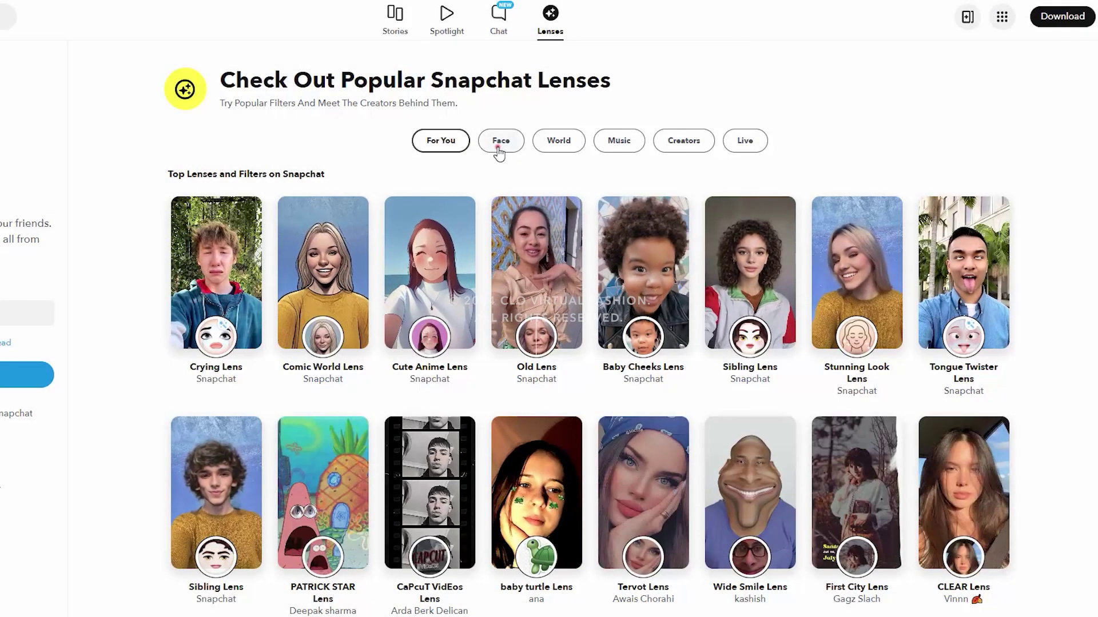
- Filter the Snapchat Lenses page to Face lenses, then to World lenses
{"action": "left_click", "coordinate": [498, 149]}
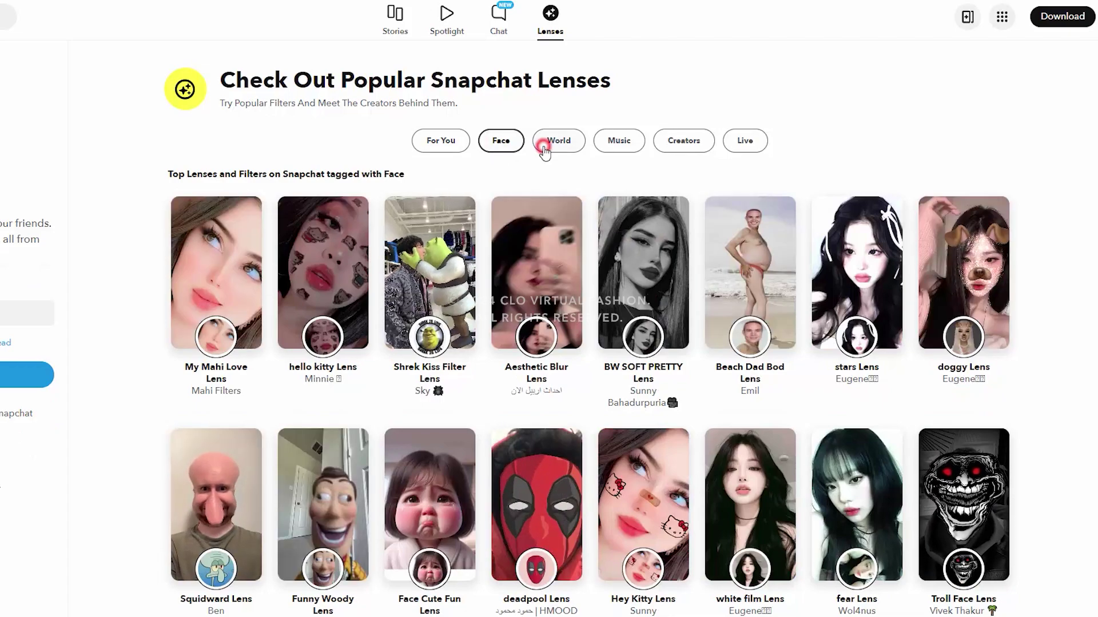
{"action": "left_click", "coordinate": [545, 150]}
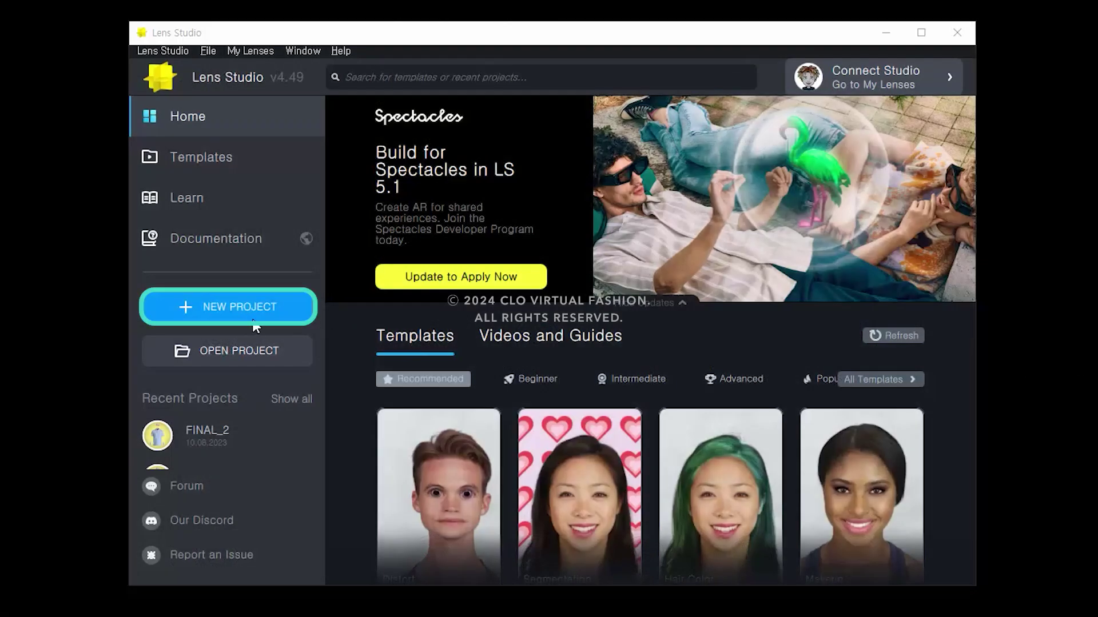
- Create a NEW PROJECT from the Lens Studio home screen
{"action": "left_click", "coordinate": [259, 316]}
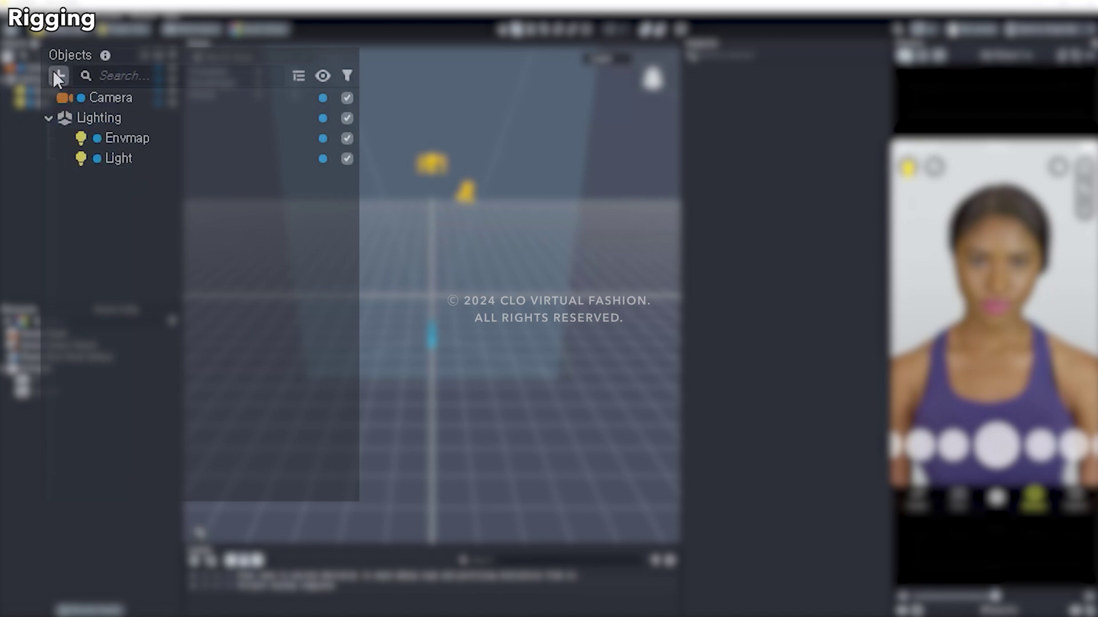
- Add a Full Body Mesh object from the Mesh category to the scene
{"action": "left_click", "coordinate": [57, 76]}
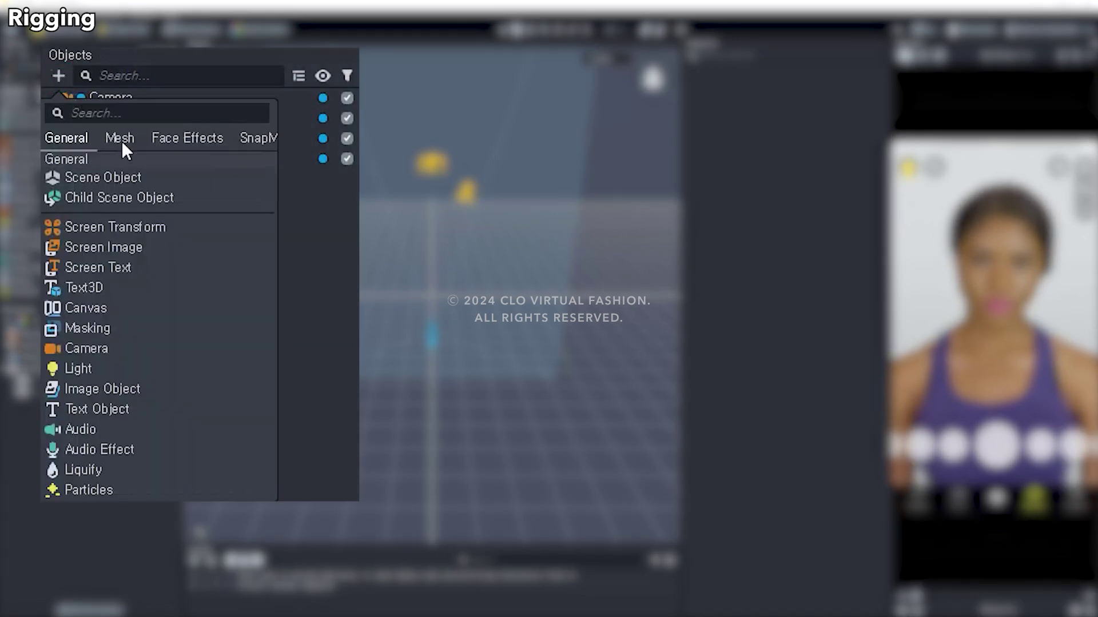
{"action": "left_click", "coordinate": [121, 142]}
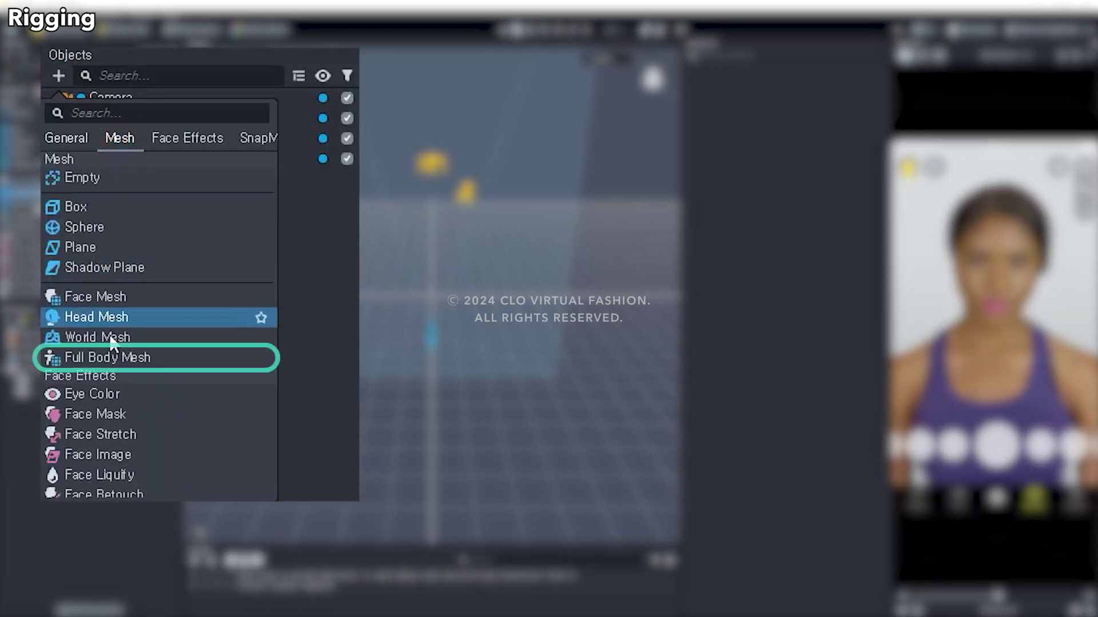
{"action": "left_click", "coordinate": [113, 358]}
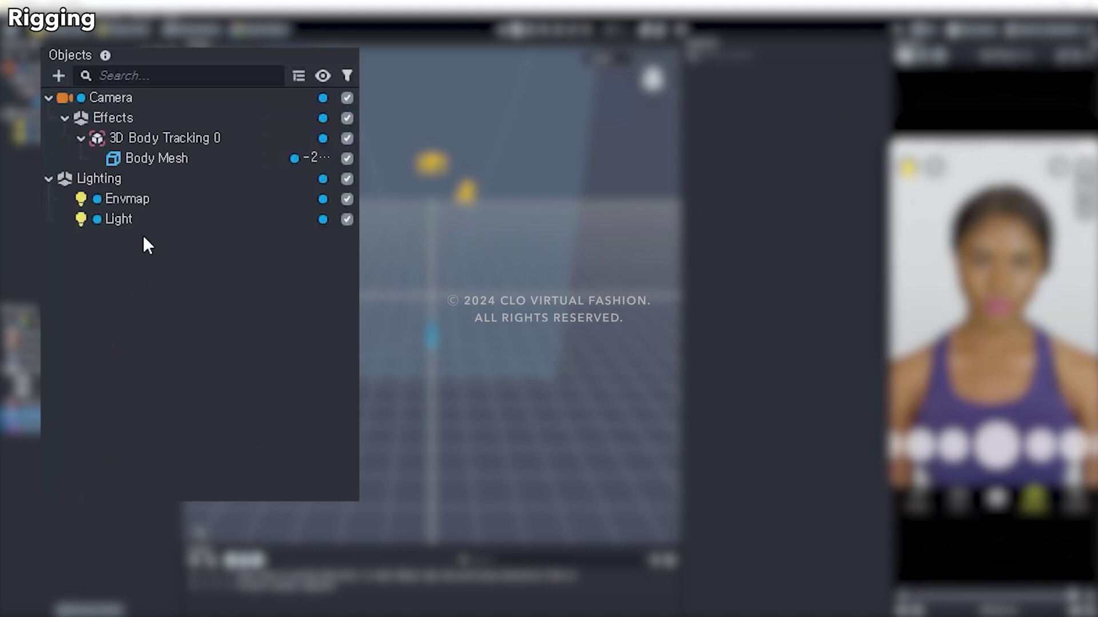
- Rename the new Body Mesh object to 'Dress'
{"action": "left_click", "coordinate": [174, 151]}
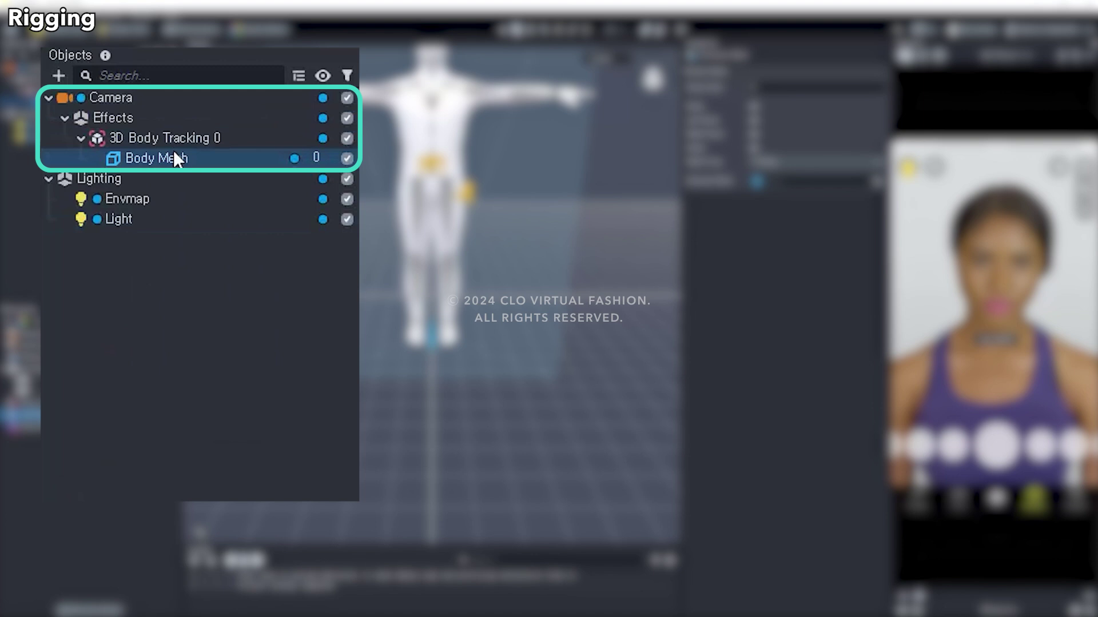
{"action": "right_click", "coordinate": [175, 153]}
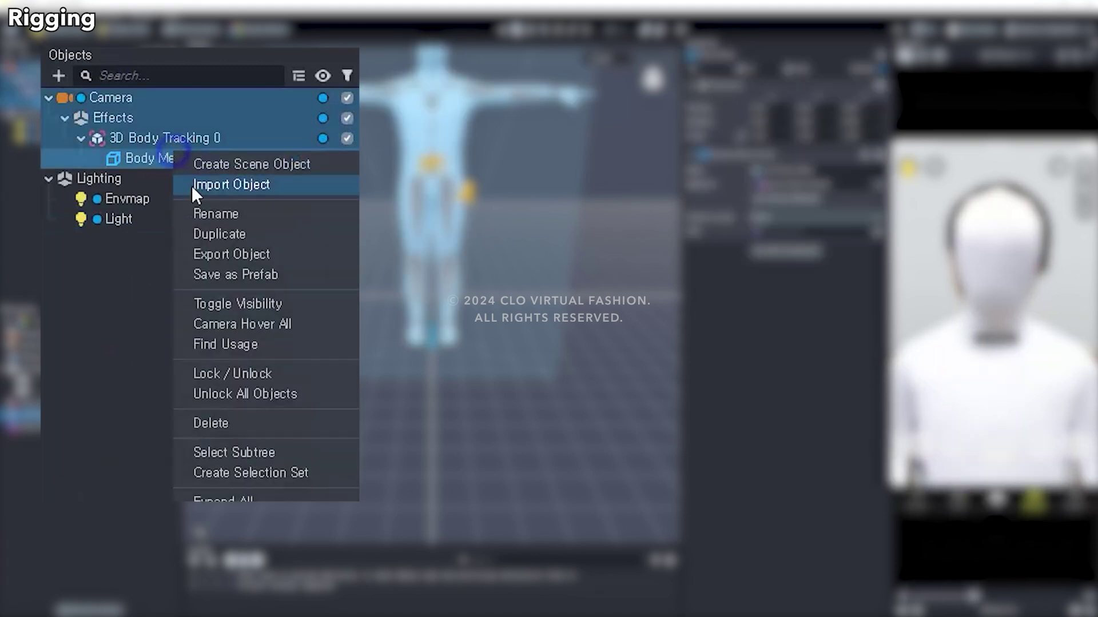
{"action": "left_click", "coordinate": [205, 217]}
{"action": "type", "text": "Dress"}
{"action": "key", "text": "Return"}
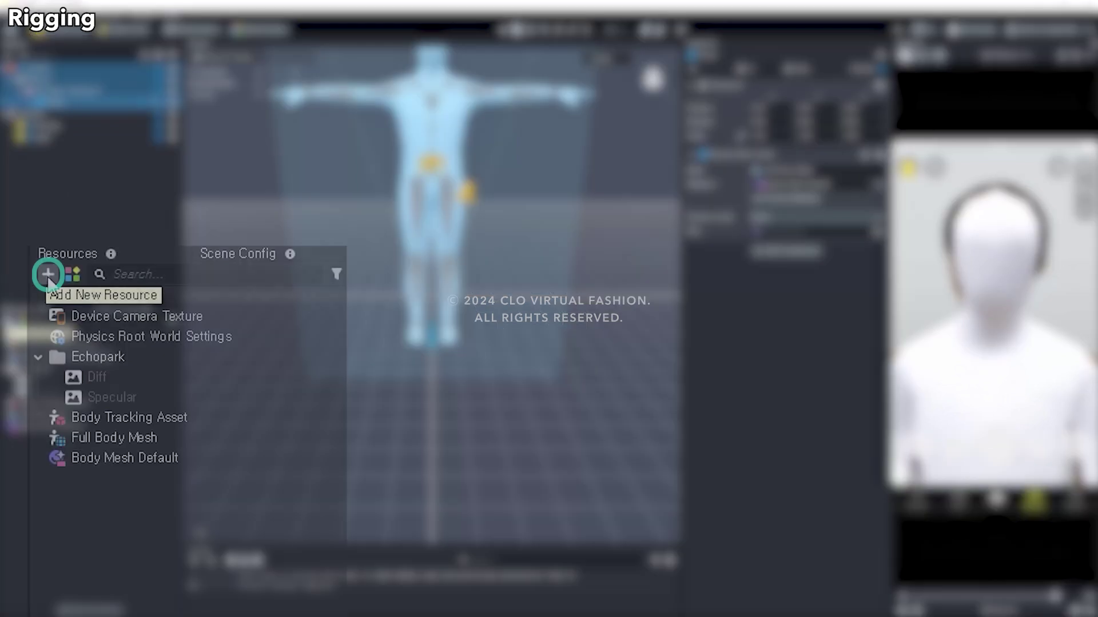
- Import the Snap AR_Dress FBX into Resources, accepting the default FBX Import Options
{"action": "left_click", "coordinate": [8, 322]}
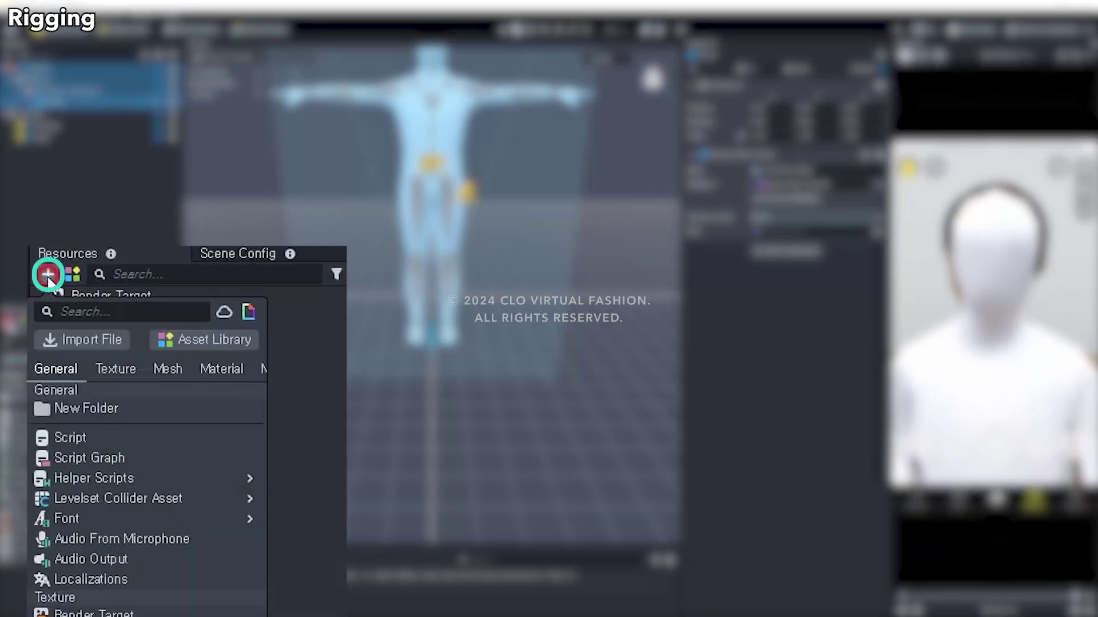
{"action": "left_click", "coordinate": [85, 341]}
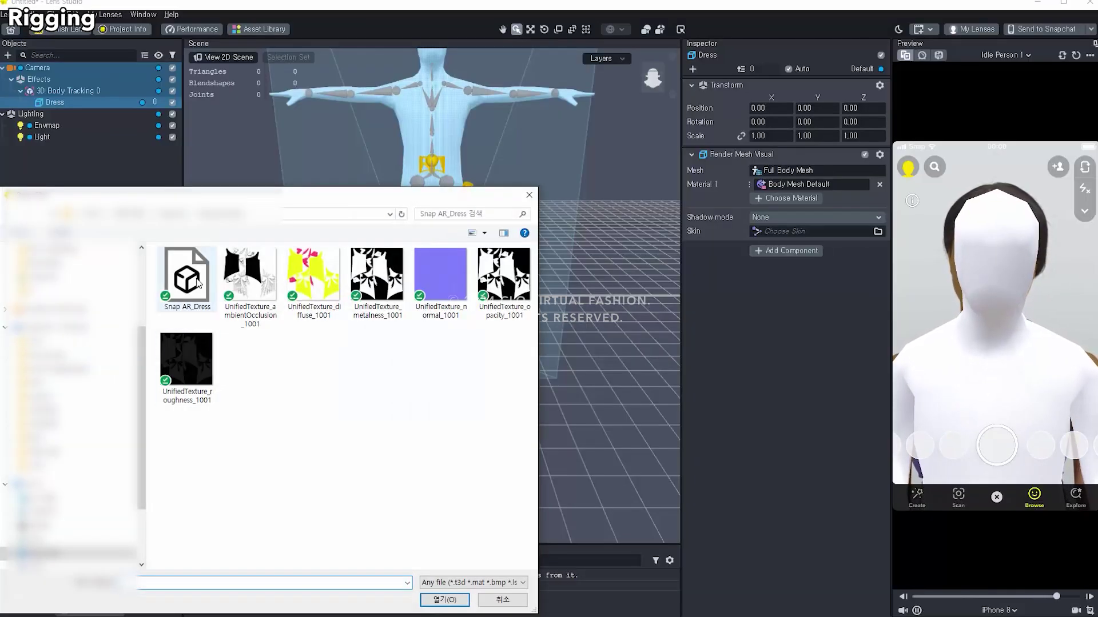
{"action": "left_click", "coordinate": [187, 278]}
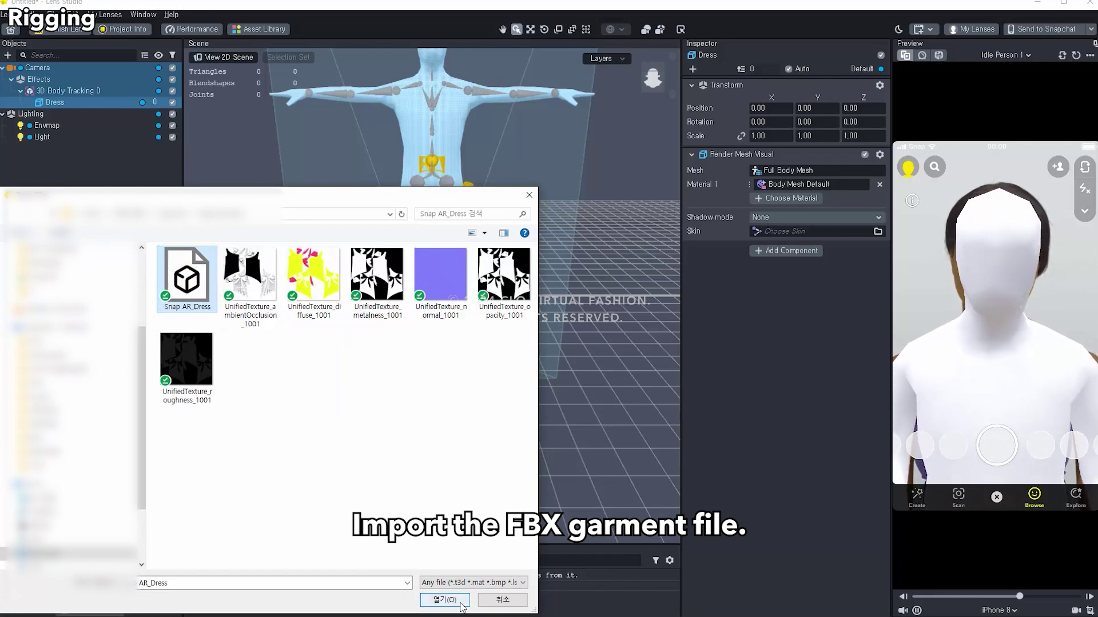
{"action": "left_click", "coordinate": [460, 602]}
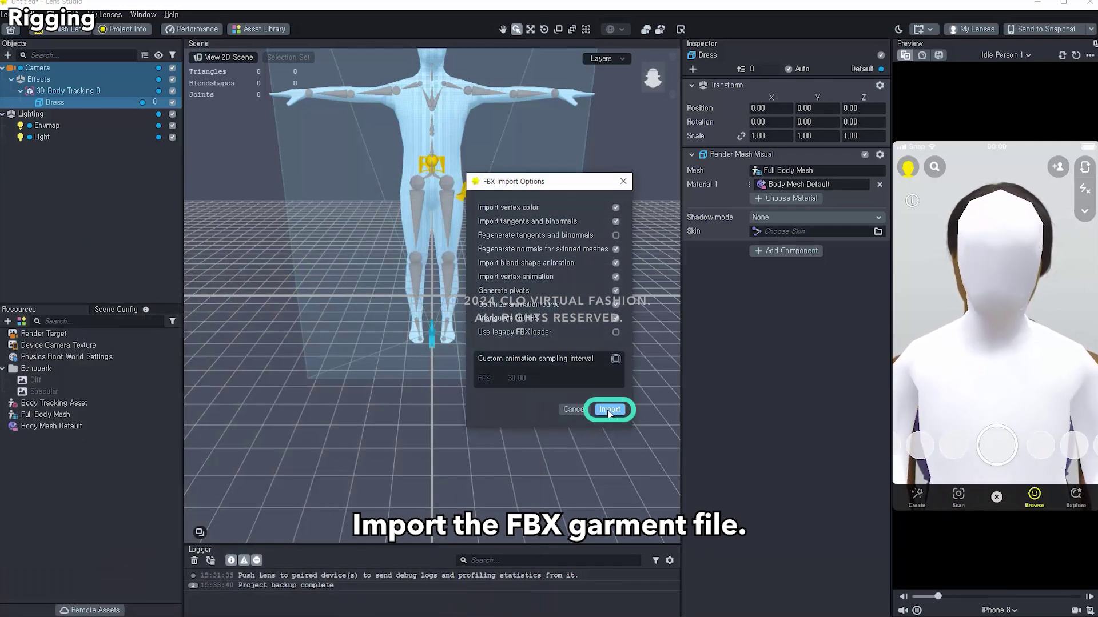
{"action": "left_click", "coordinate": [608, 411]}
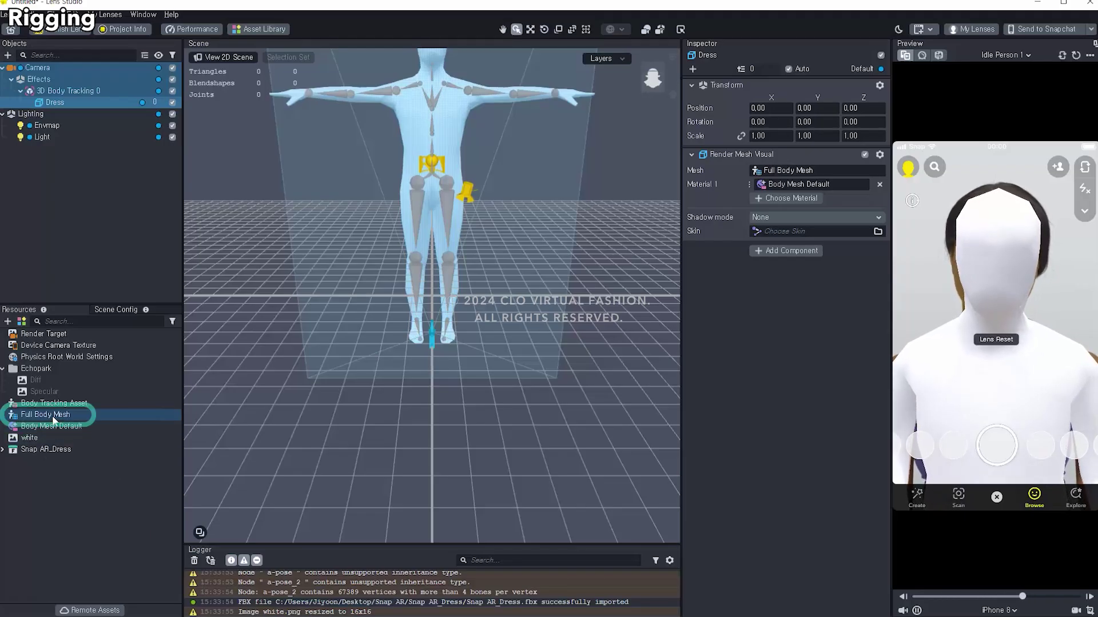
- Set the Full Body Mesh to A-Pose and use a-pose_2 from Snap AR_Dress as its External Mesh
{"action": "left_click", "coordinate": [55, 416]}
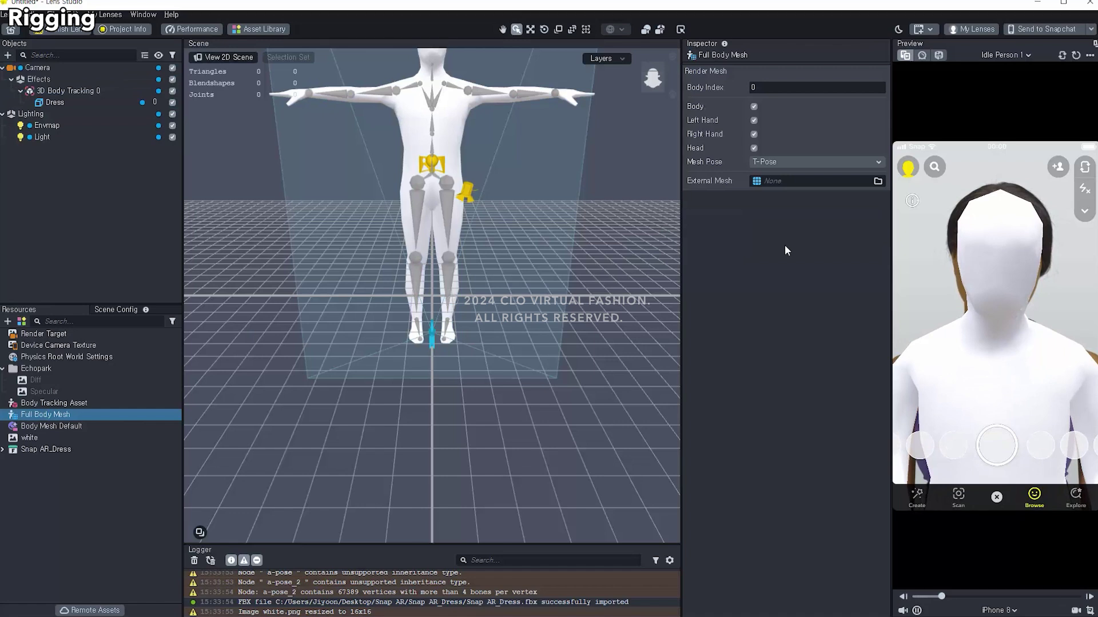
{"action": "left_click", "coordinate": [773, 162]}
{"action": "left_click", "coordinate": [776, 177]}
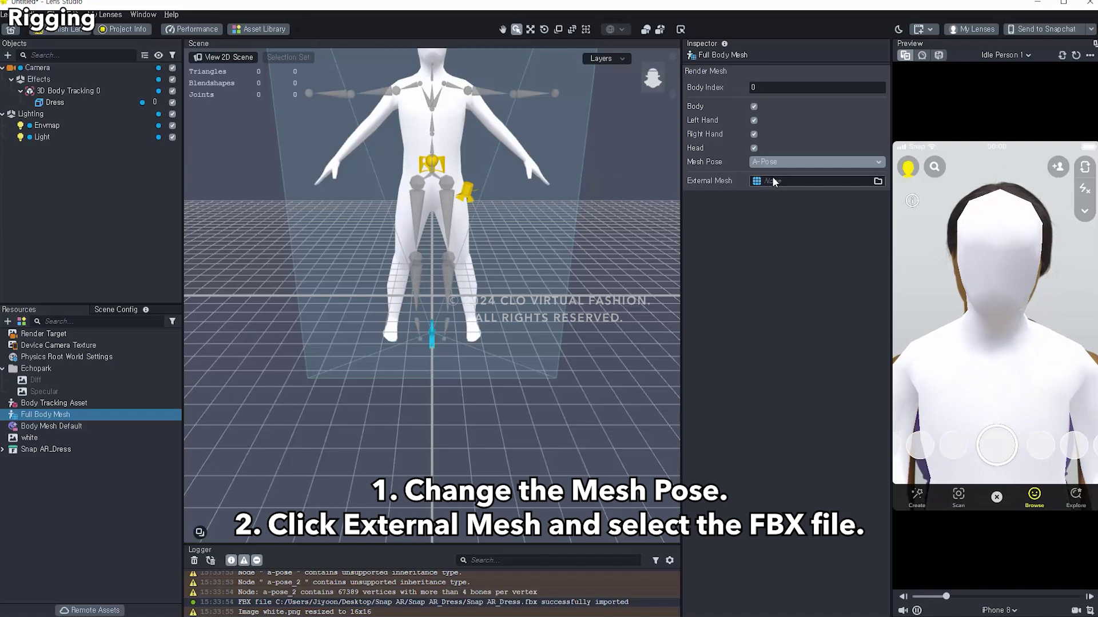
{"action": "left_click", "coordinate": [769, 181]}
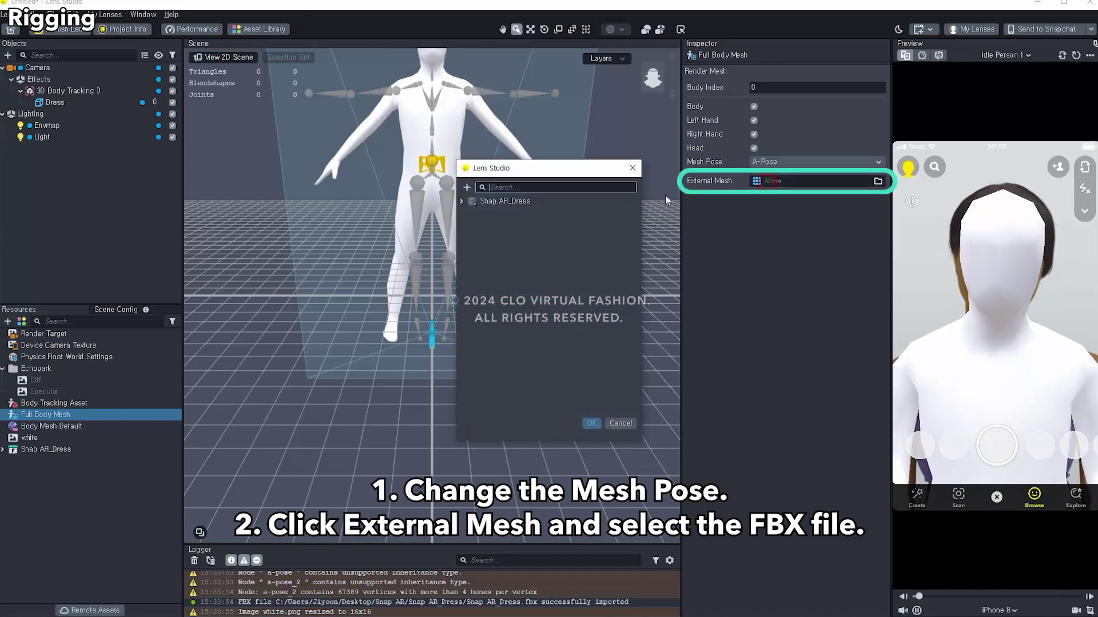
{"action": "left_click", "coordinate": [461, 201]}
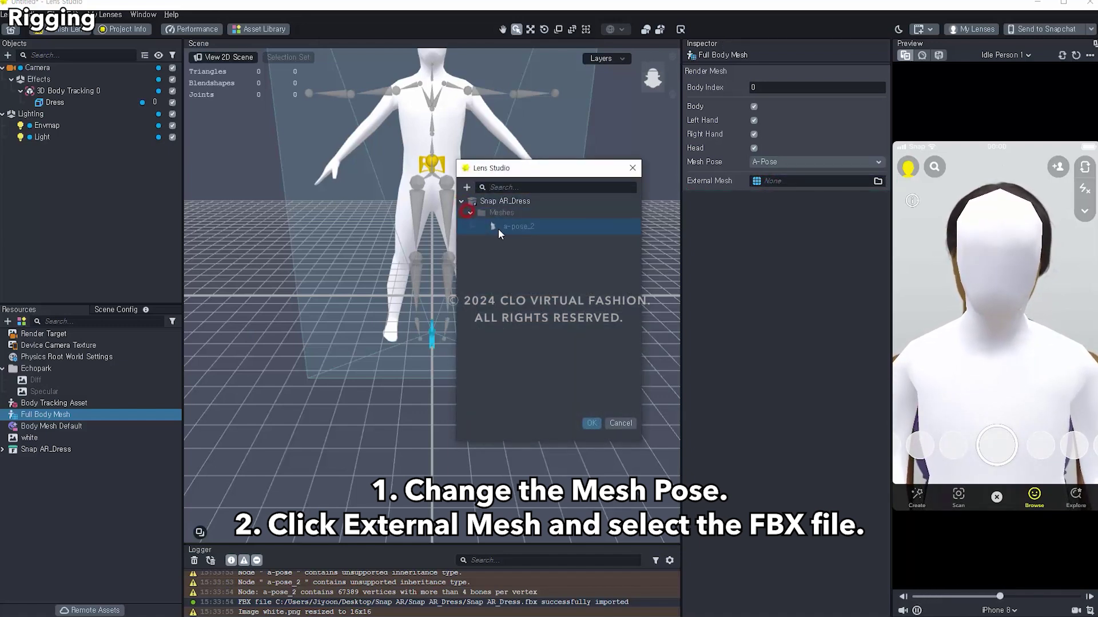
{"action": "left_click", "coordinate": [500, 227]}
{"action": "left_click", "coordinate": [587, 423]}
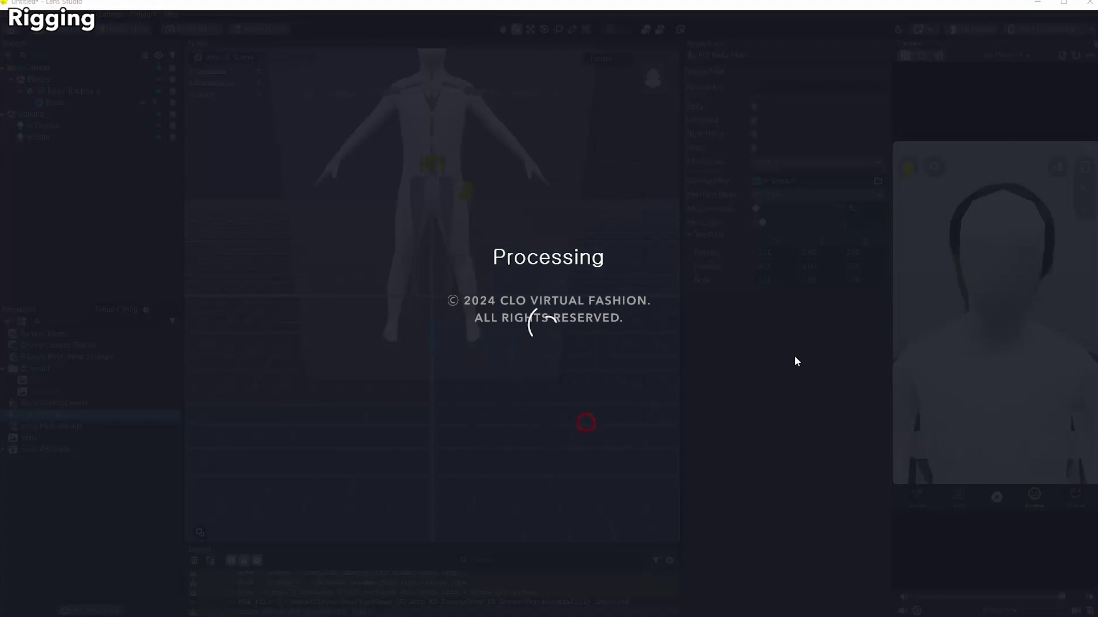
- Switch the preview to the dancing person video
{"action": "left_click", "coordinate": [1006, 55]}
{"action": "scroll", "coordinate": [1000, 172], "scroll_direction": "down", "scroll_amount": 5}
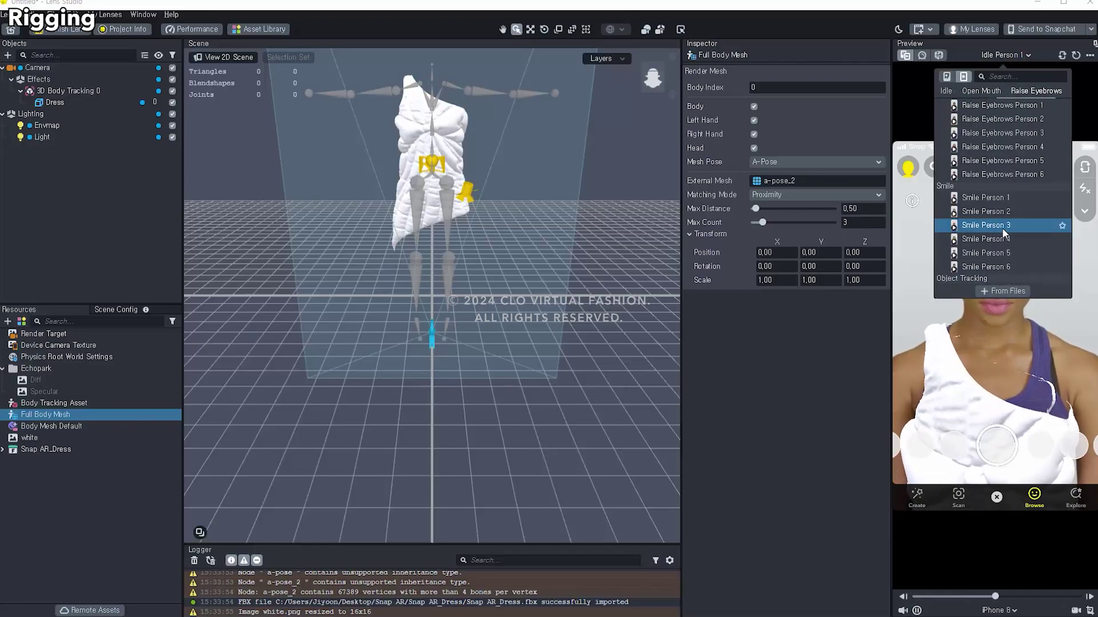
{"action": "left_click", "coordinate": [1001, 198]}
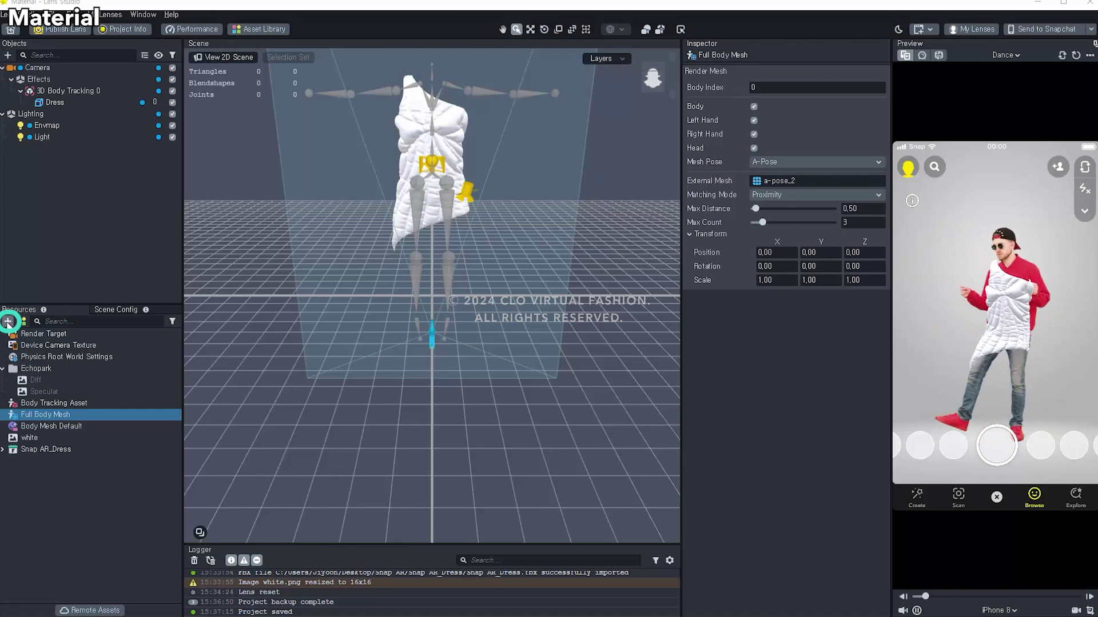
- Import all the UnifiedTexture map files into Resources
{"action": "left_click", "coordinate": [8, 322]}
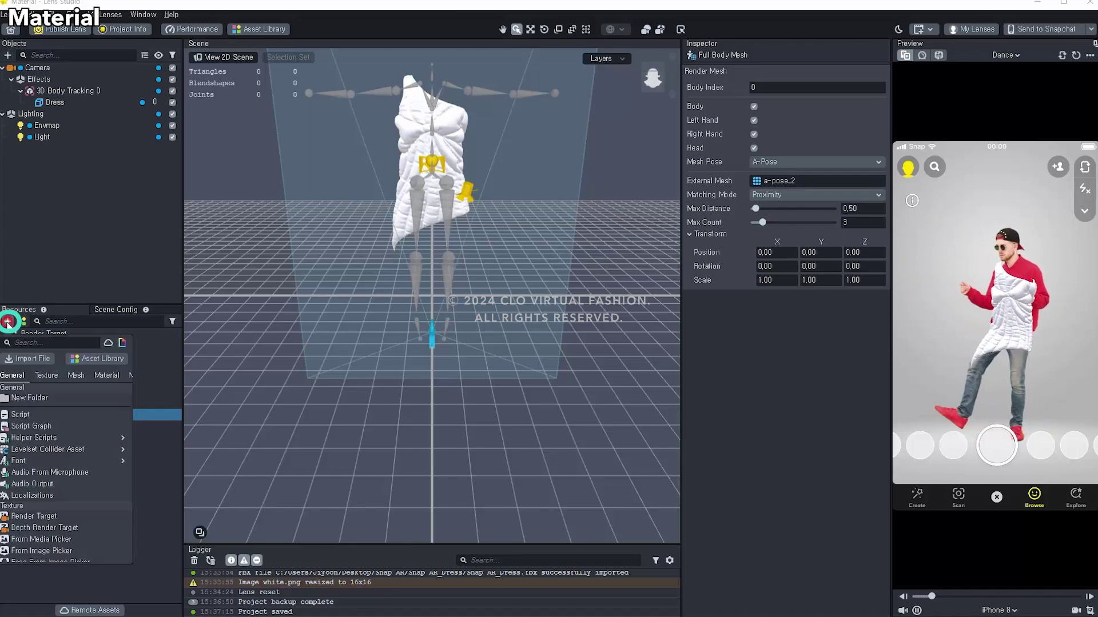
{"action": "left_click", "coordinate": [28, 360]}
{"action": "left_click", "coordinate": [245, 307]}
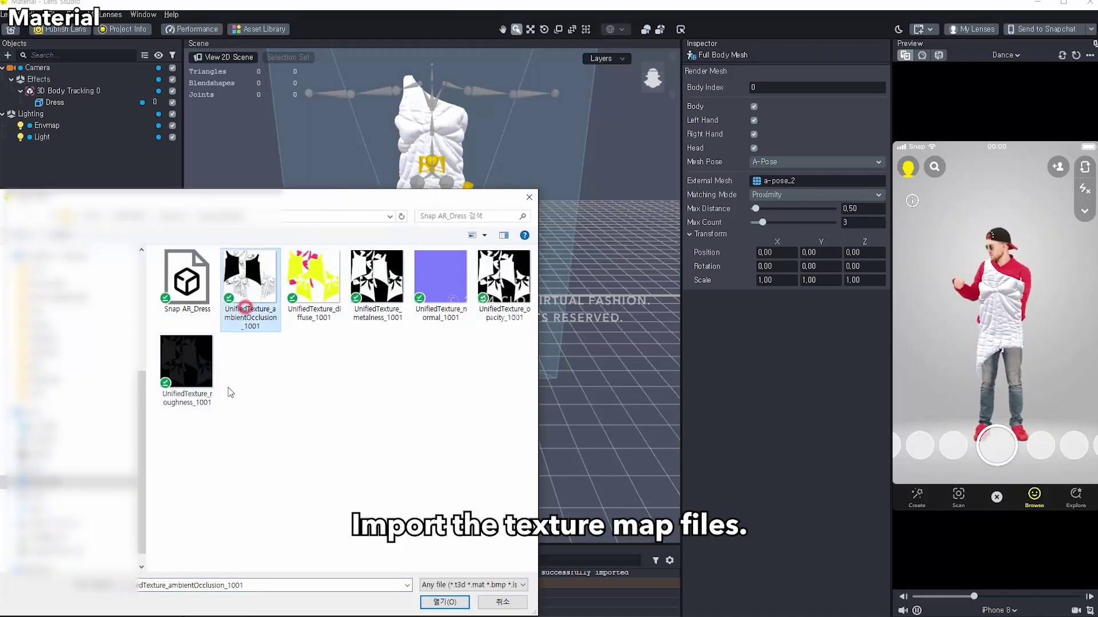
{"action": "left_click", "coordinate": [195, 389], "text": "shift"}
{"action": "left_click", "coordinate": [444, 602]}
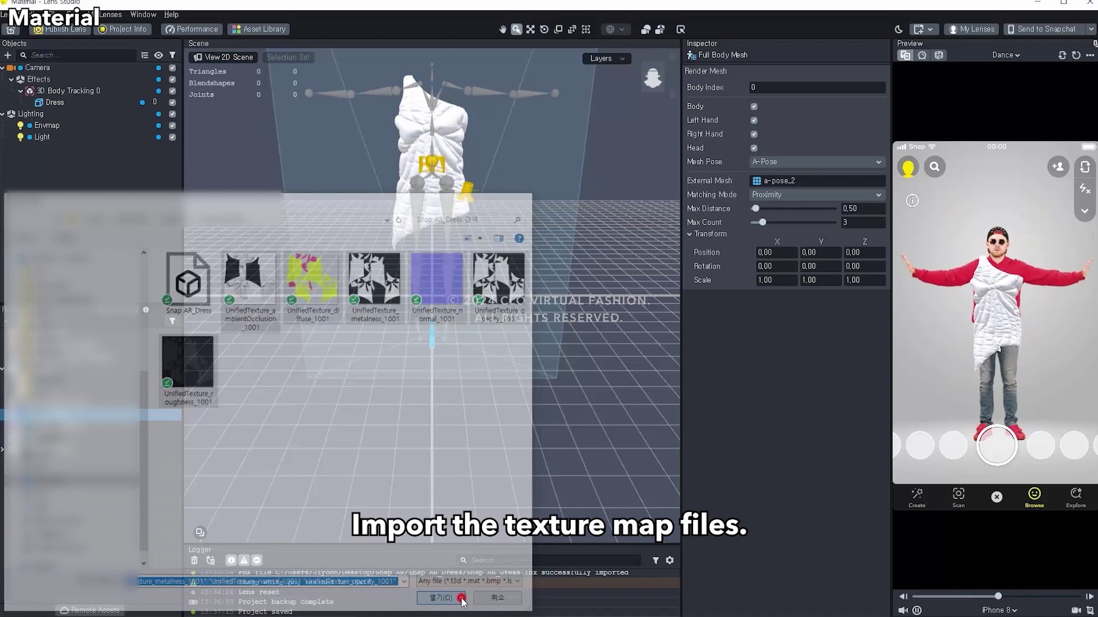
- Open the Dress object's Body Mesh Default material settings
{"action": "left_click", "coordinate": [55, 103]}
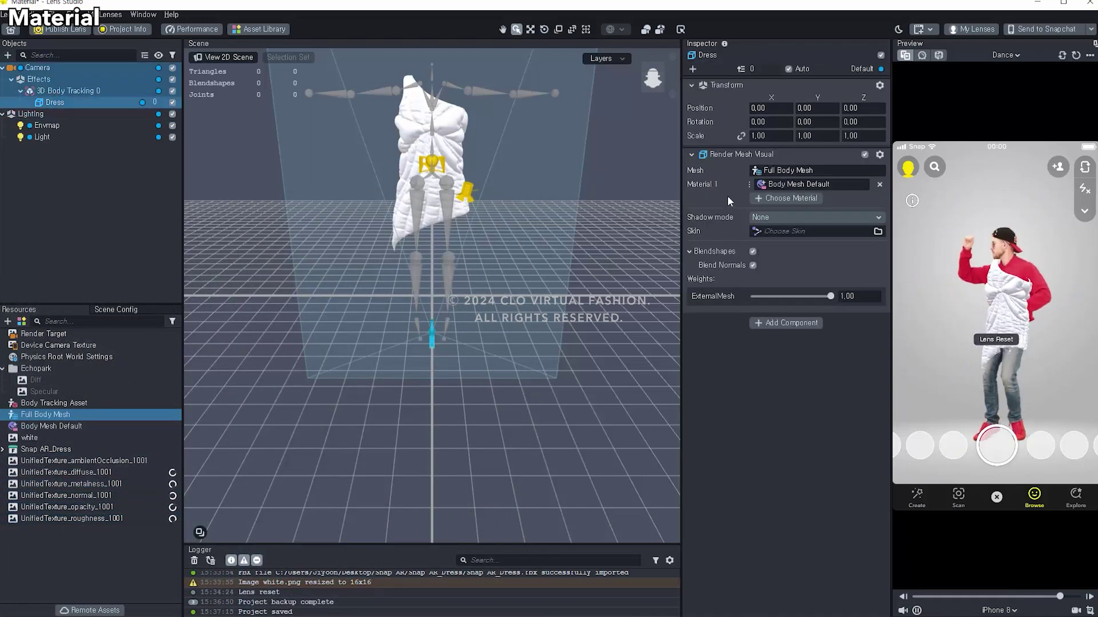
{"action": "right_click", "coordinate": [776, 187]}
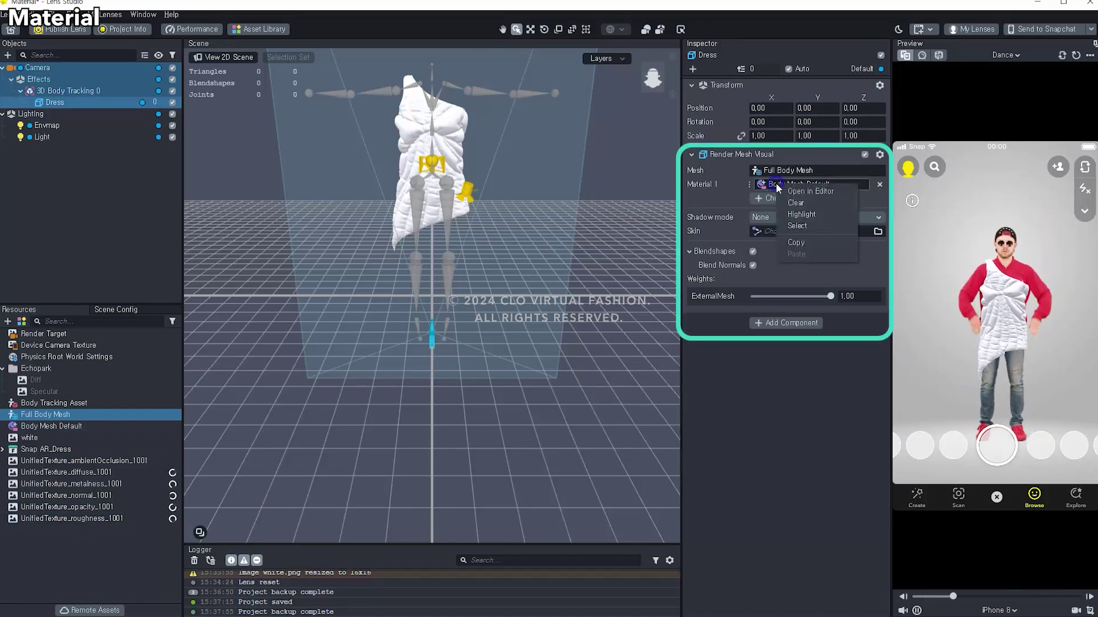
{"action": "left_click", "coordinate": [810, 225]}
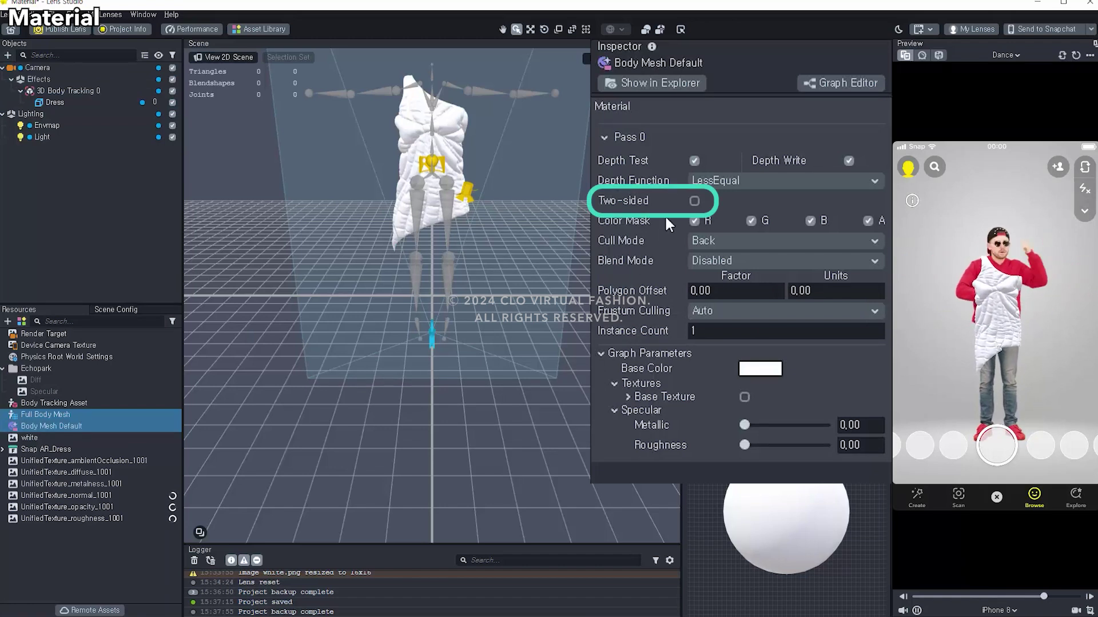
- Make the Body Mesh Default material two-sided with UnifiedTexture_diffuse_1001 as base texture and slight metallic
{"action": "left_click", "coordinate": [693, 200]}
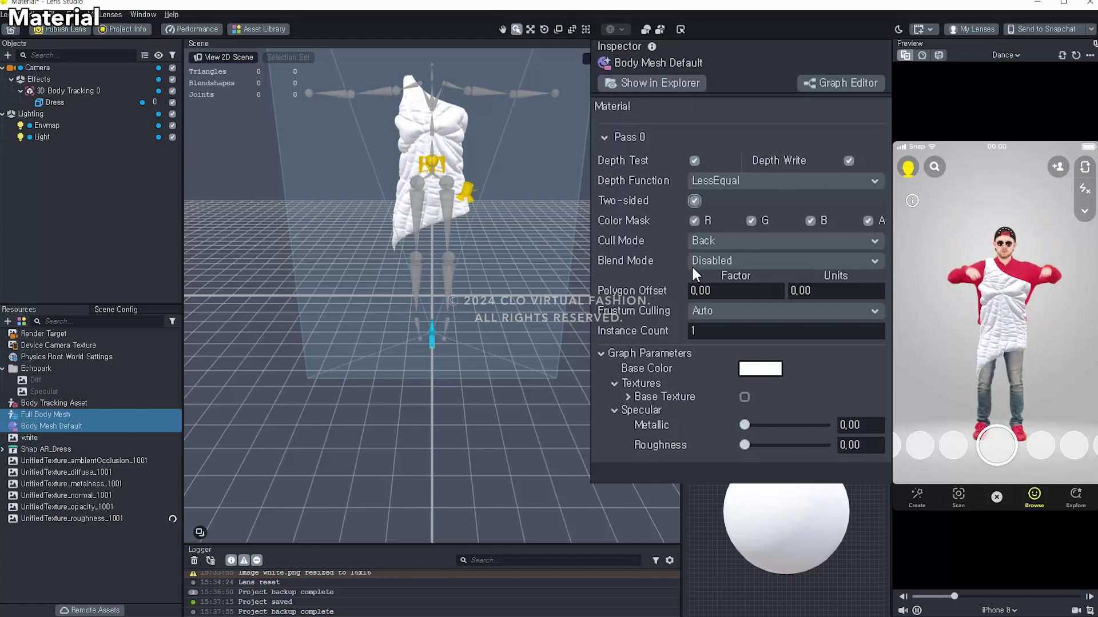
{"action": "left_click", "coordinate": [744, 396]}
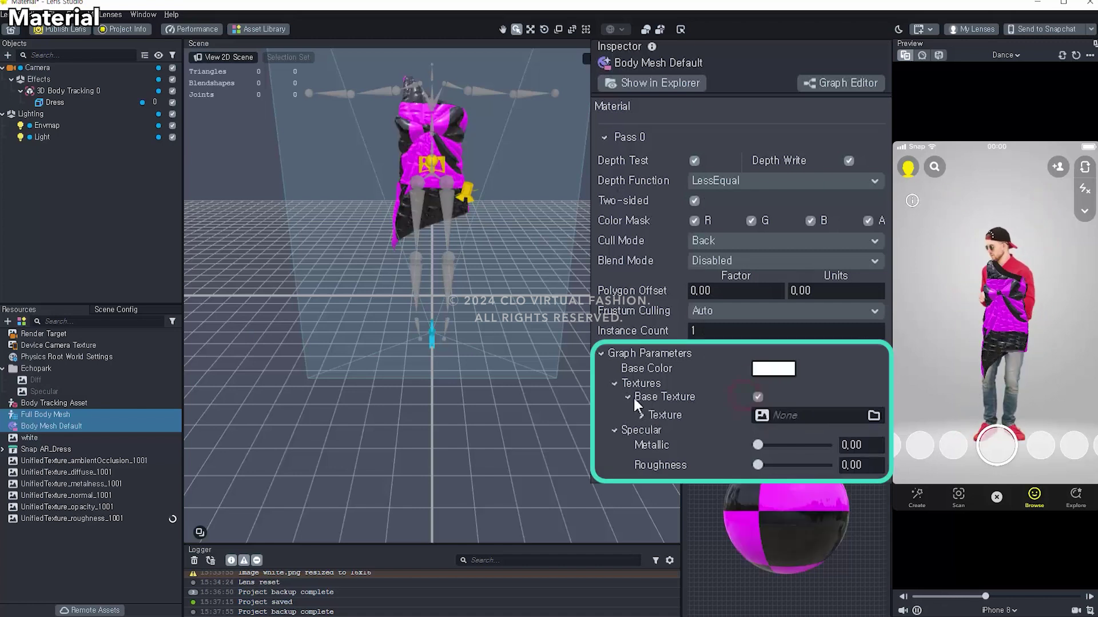
{"action": "left_click", "coordinate": [85, 473]}
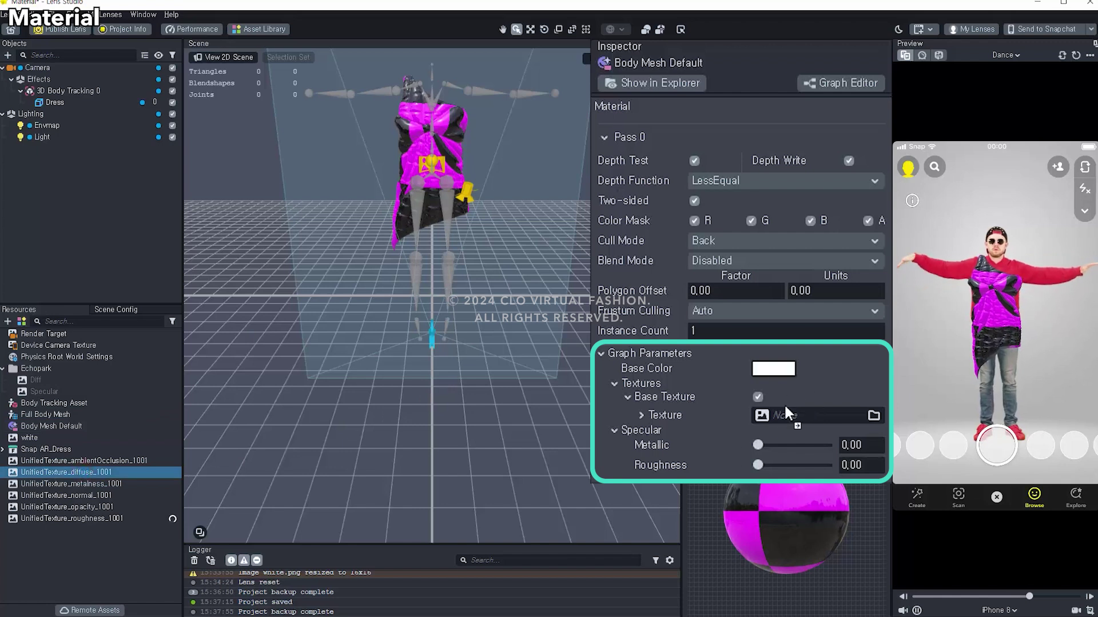
{"action": "left_click_drag", "start_coordinate": [784, 406], "coordinate": [777, 416]}
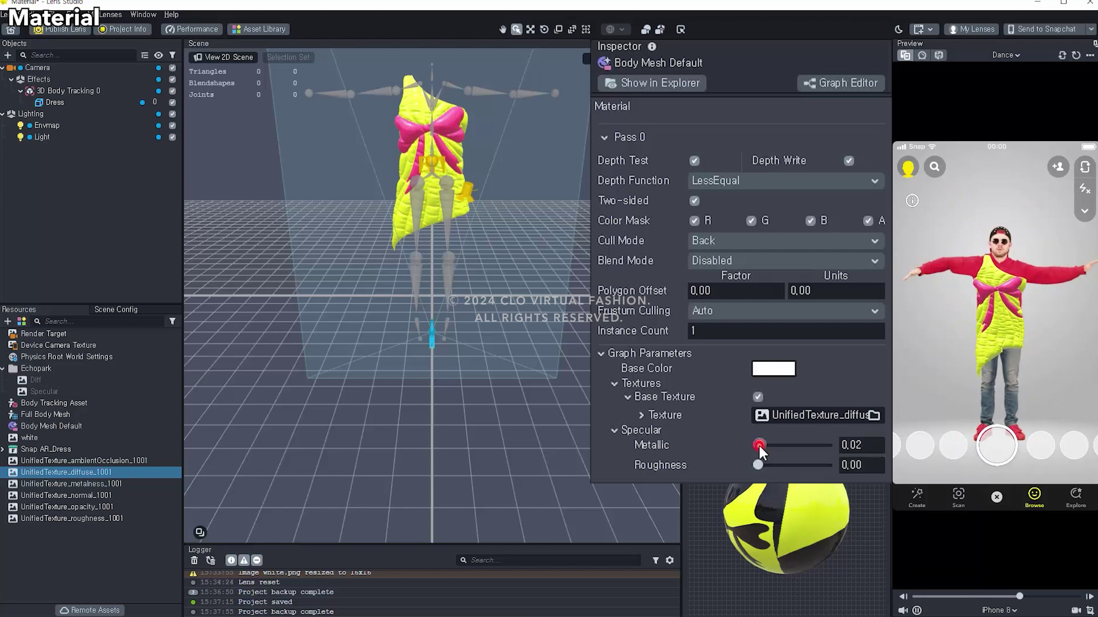
{"action": "left_click_drag", "start_coordinate": [759, 445], "coordinate": [781, 445]}
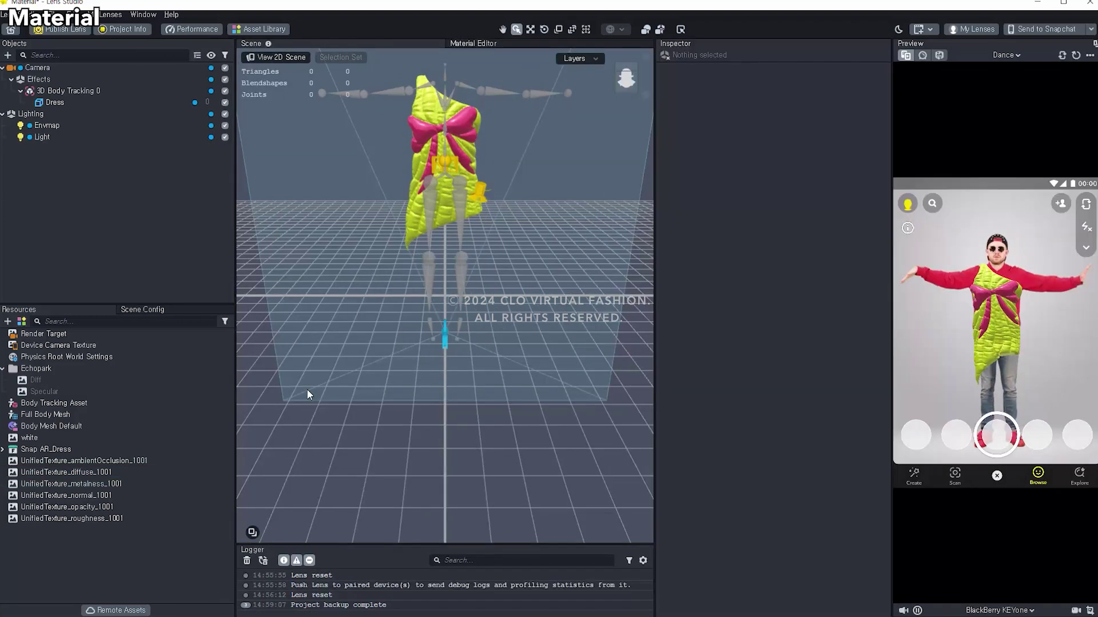
- Add a new Uber PBR material to the project resources
{"action": "left_click", "coordinate": [9, 322]}
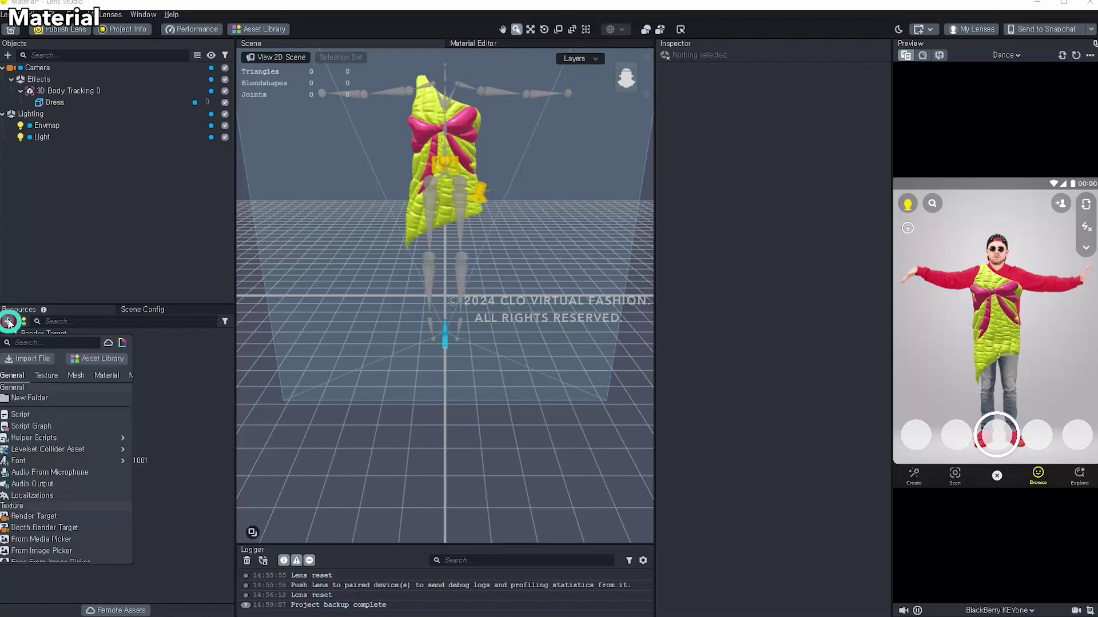
{"action": "left_click", "coordinate": [96, 376]}
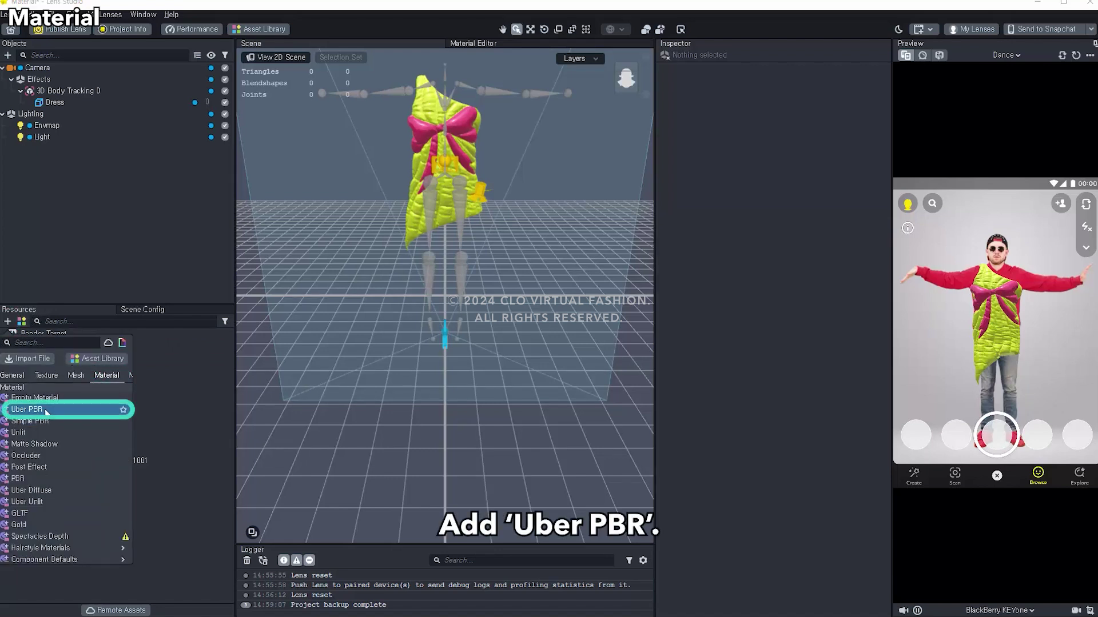
{"action": "left_click", "coordinate": [45, 411]}
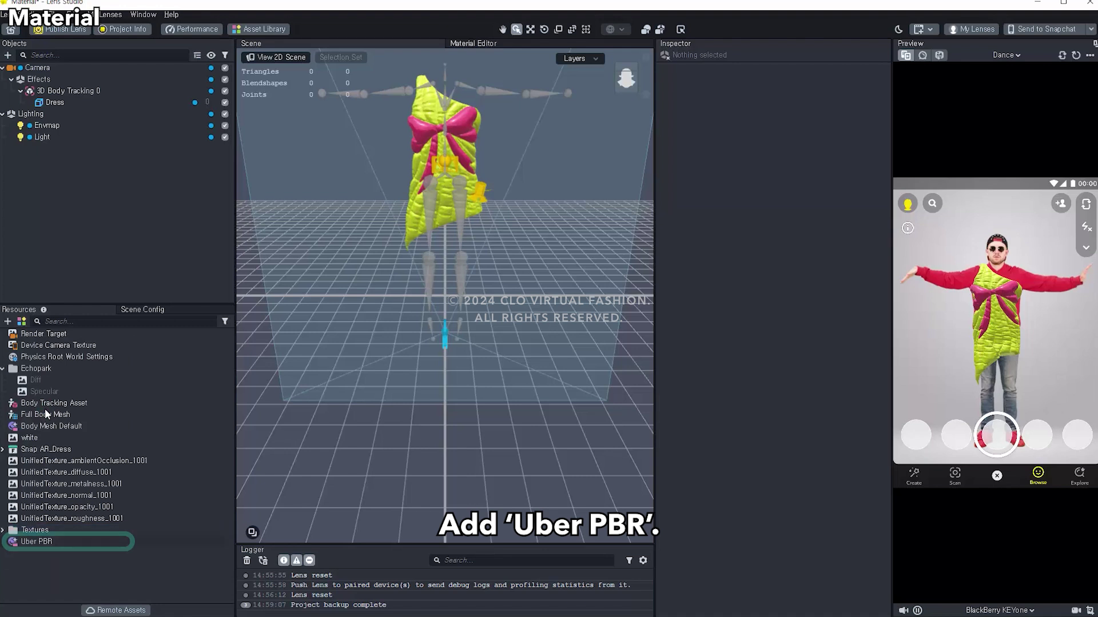
- Assign the Uber PBR material as the Dress's Render Mesh Visual material
{"action": "left_click", "coordinate": [52, 101]}
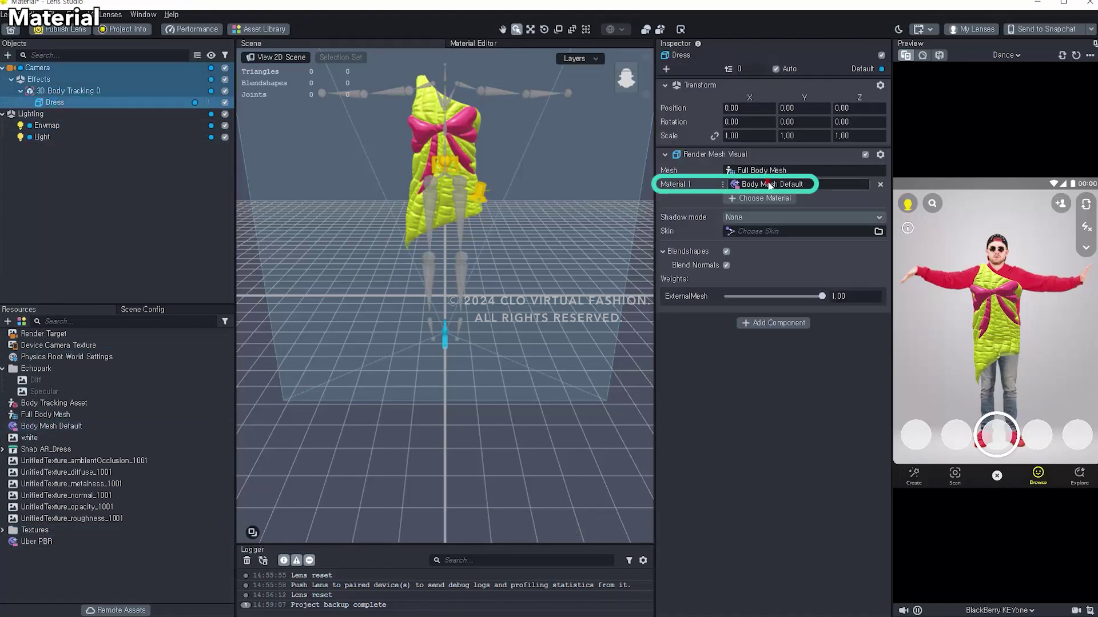
{"action": "left_click", "coordinate": [770, 185]}
{"action": "left_click", "coordinate": [516, 231]}
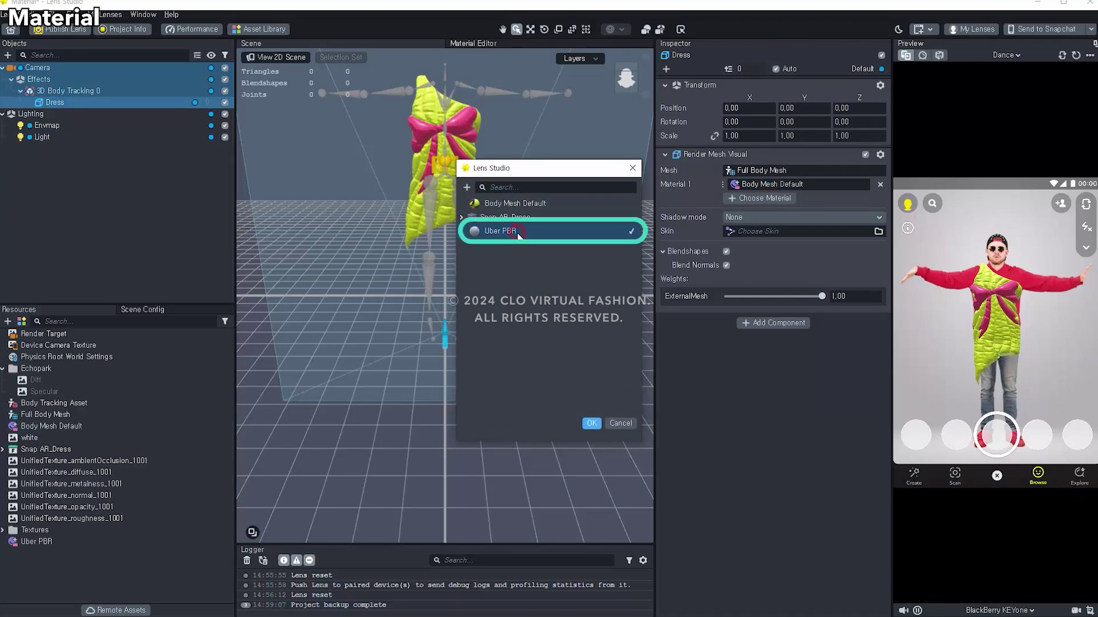
{"action": "left_click", "coordinate": [592, 423]}
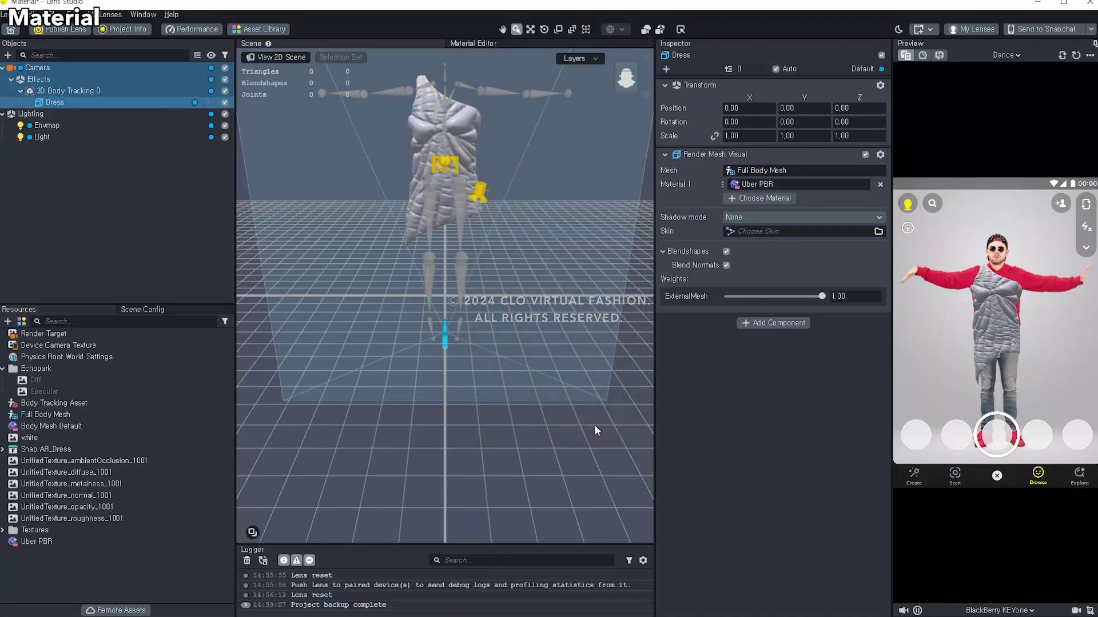
- Make Uber PBR two-sided with the dress diffuse as Base Texture and normal texture as Normal Map
{"action": "left_click", "coordinate": [30, 542]}
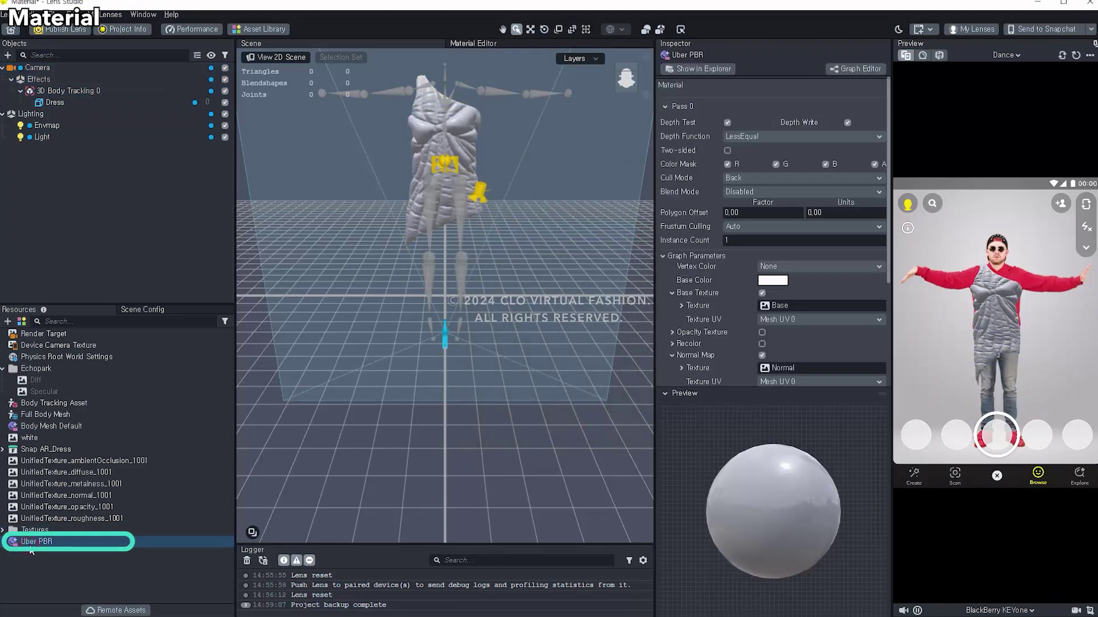
{"action": "left_click", "coordinate": [727, 150]}
{"action": "scroll", "coordinate": [709, 310], "scroll_direction": "down", "scroll_amount": 2}
{"action": "scroll", "coordinate": [714, 303], "scroll_direction": "down", "scroll_amount": 1}
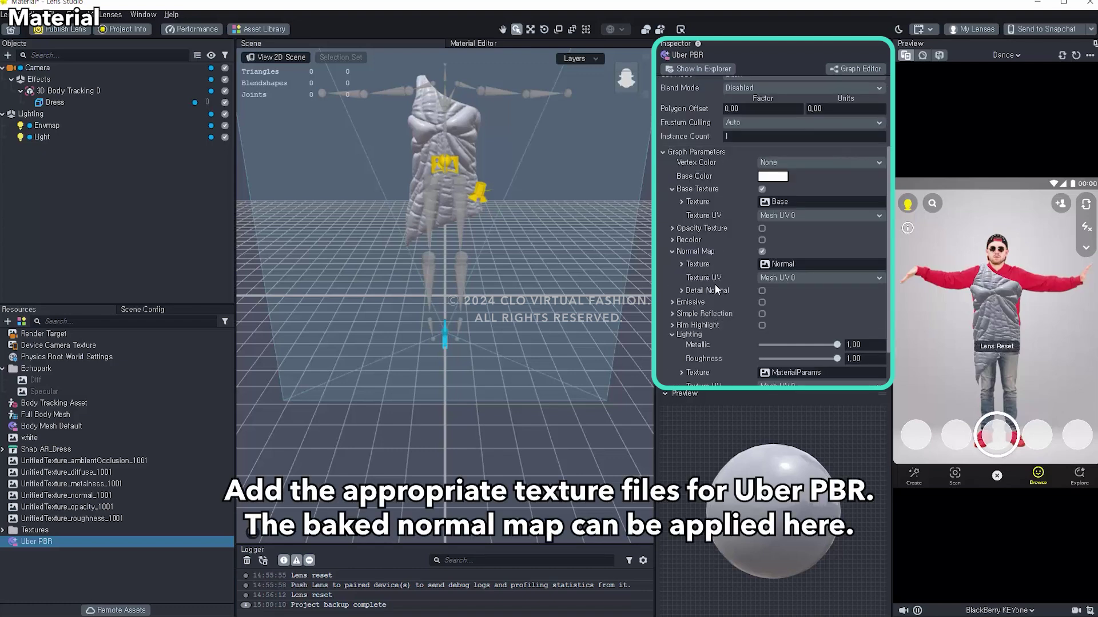
{"action": "left_click_drag", "start_coordinate": [77, 474], "coordinate": [664, 342]}
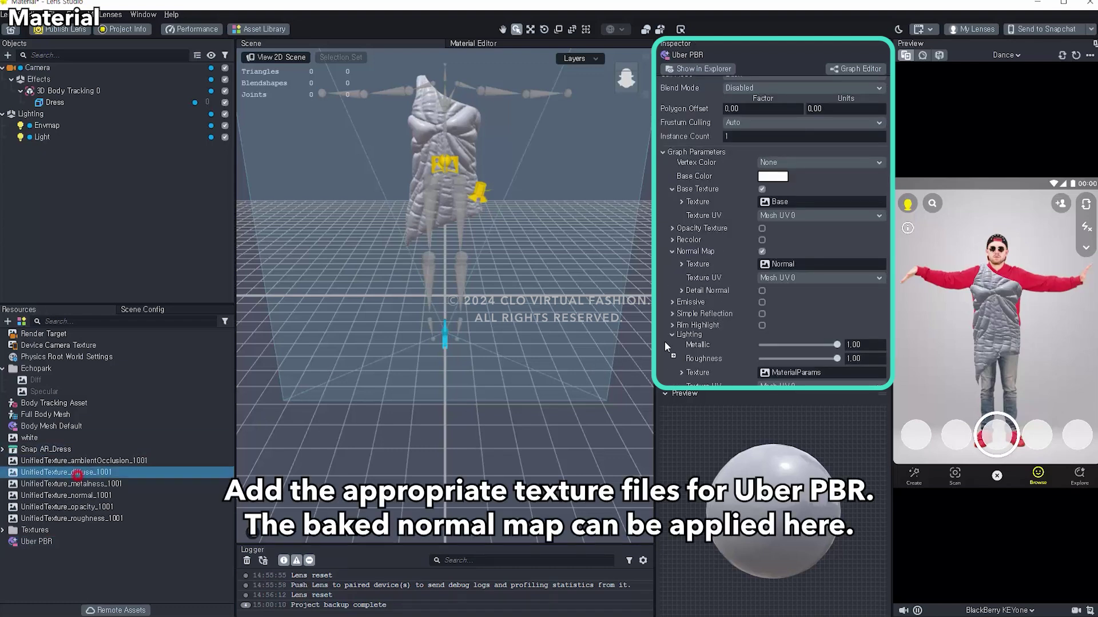
{"action": "left_click_drag", "start_coordinate": [778, 199], "coordinate": [778, 199]}
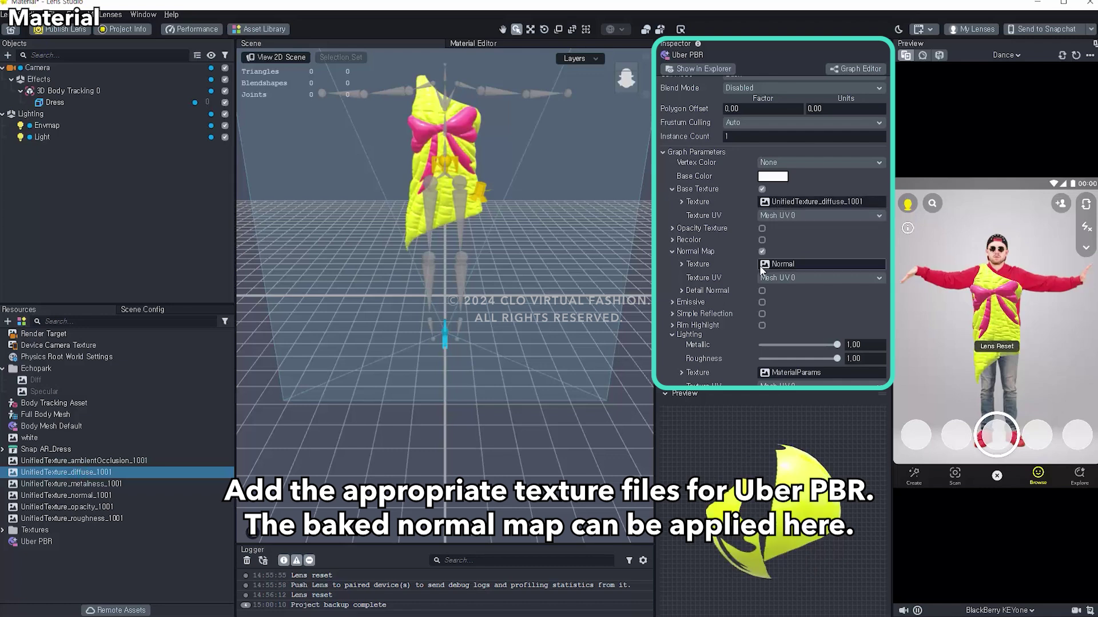
{"action": "left_click_drag", "start_coordinate": [71, 496], "coordinate": [663, 361]}
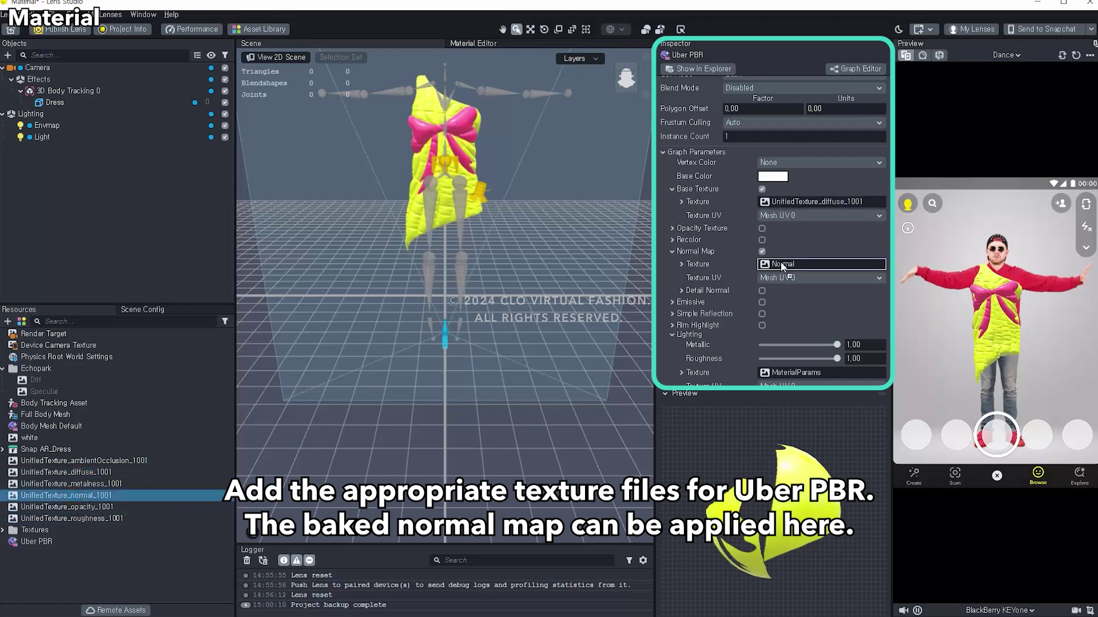
- Set the lighting parameters texture to Base and slightly lower the roughness
{"action": "scroll", "coordinate": [753, 313], "scroll_direction": "down", "scroll_amount": 1}
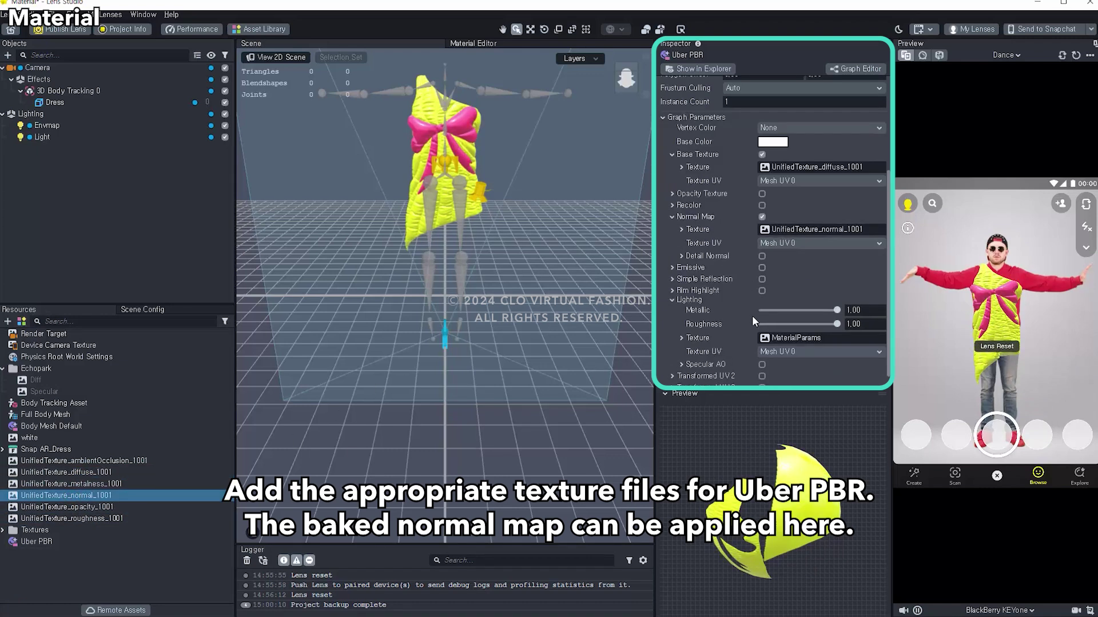
{"action": "scroll", "coordinate": [753, 316], "scroll_direction": "down", "scroll_amount": 1}
{"action": "left_click", "coordinate": [778, 323]}
{"action": "double_click", "coordinate": [498, 372]}
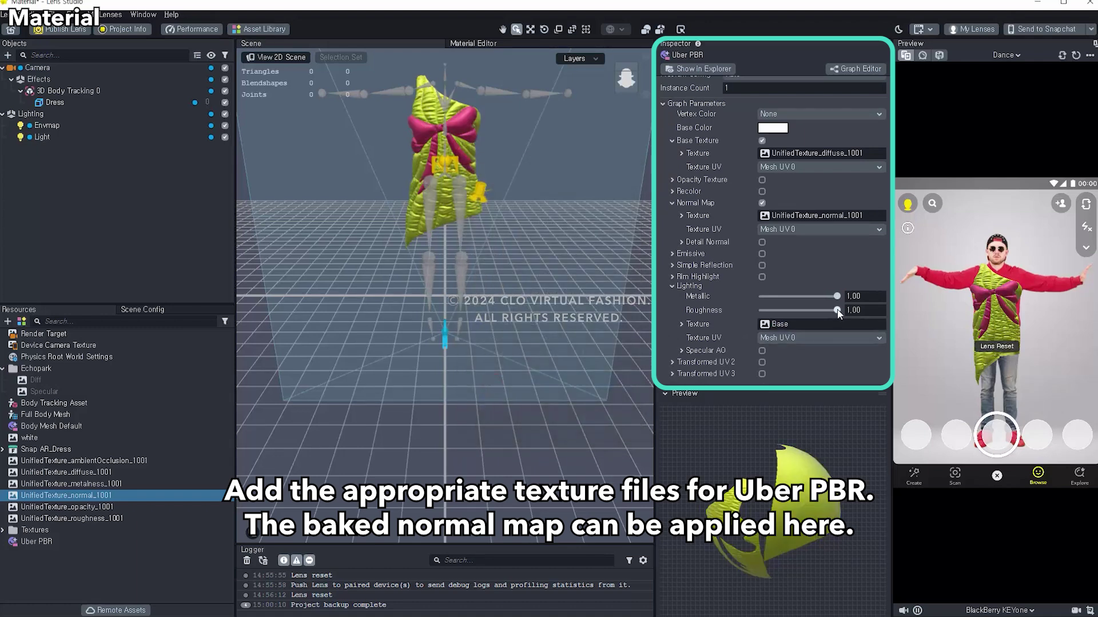
{"action": "mouse_move", "coordinate": [838, 310]}
{"action": "left_mouse_down"}
{"action": "mouse_move", "coordinate": [784, 297]}
{"action": "mouse_move", "coordinate": [845, 310]}
{"action": "mouse_move", "coordinate": [814, 296]}
{"action": "left_mouse_up"}
{"action": "scroll", "coordinate": [440, 395], "scroll_direction": "up", "scroll_amount": 3}
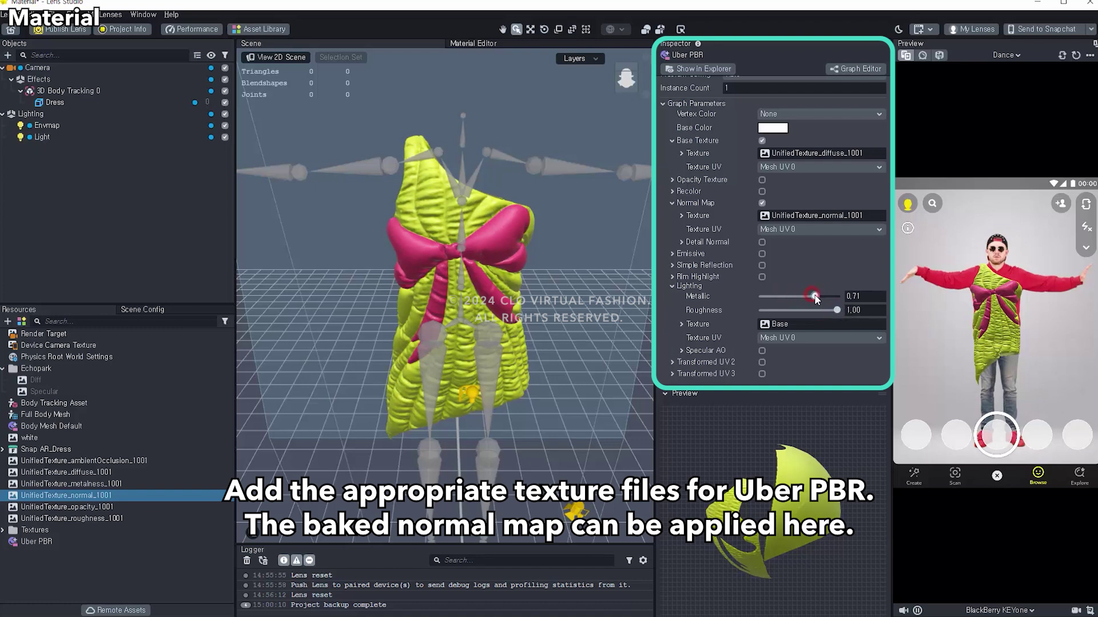
{"action": "scroll", "coordinate": [546, 383], "scroll_direction": "down", "scroll_amount": 3}
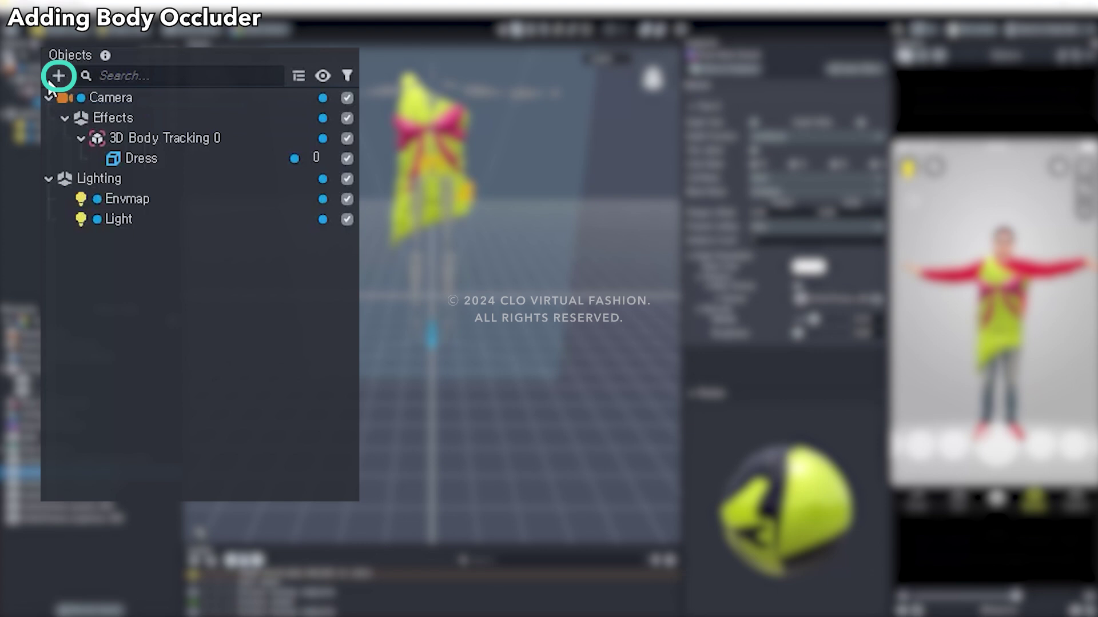
- Add a Full Body Mesh, nest it under 3D Body Tracking 0, and delete 3D Body Tracking 1
{"action": "left_click", "coordinate": [57, 77]}
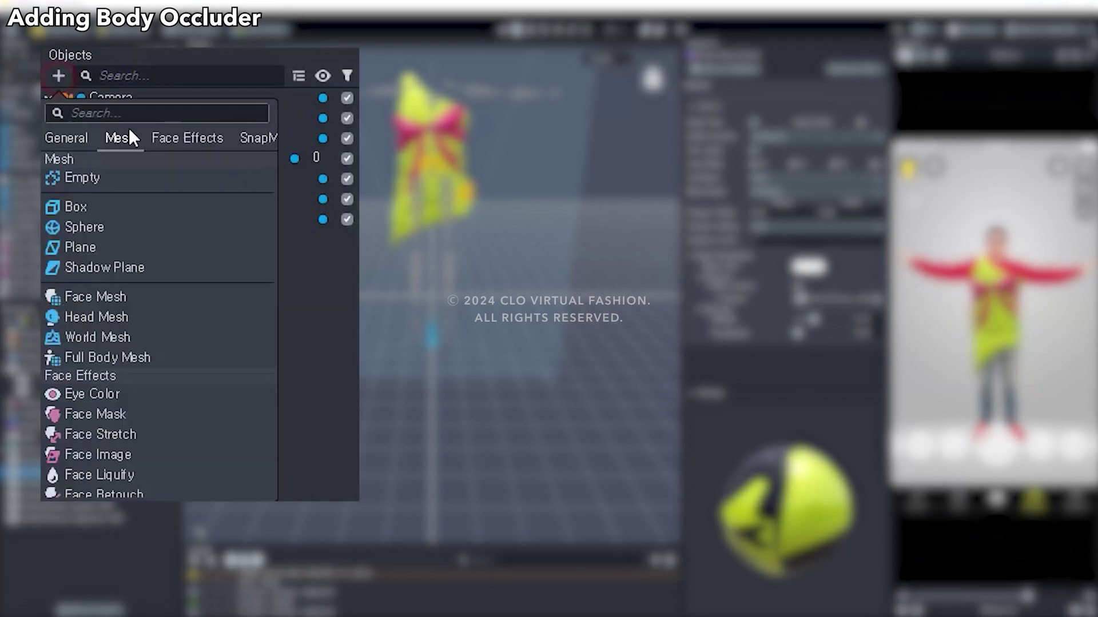
{"action": "left_click", "coordinate": [111, 357]}
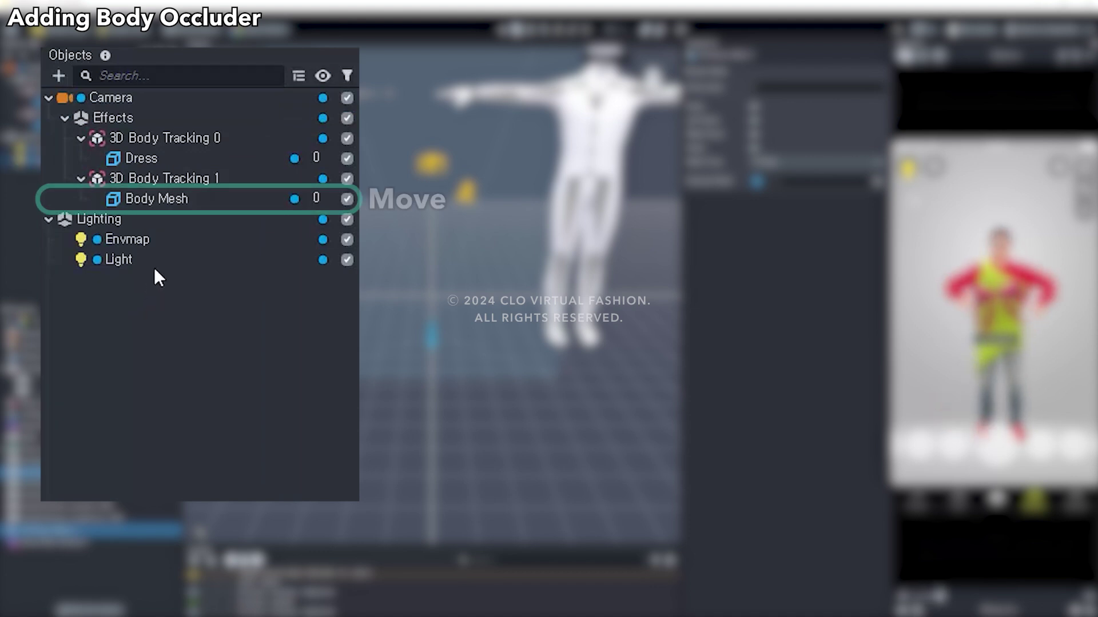
{"action": "left_click", "coordinate": [168, 202]}
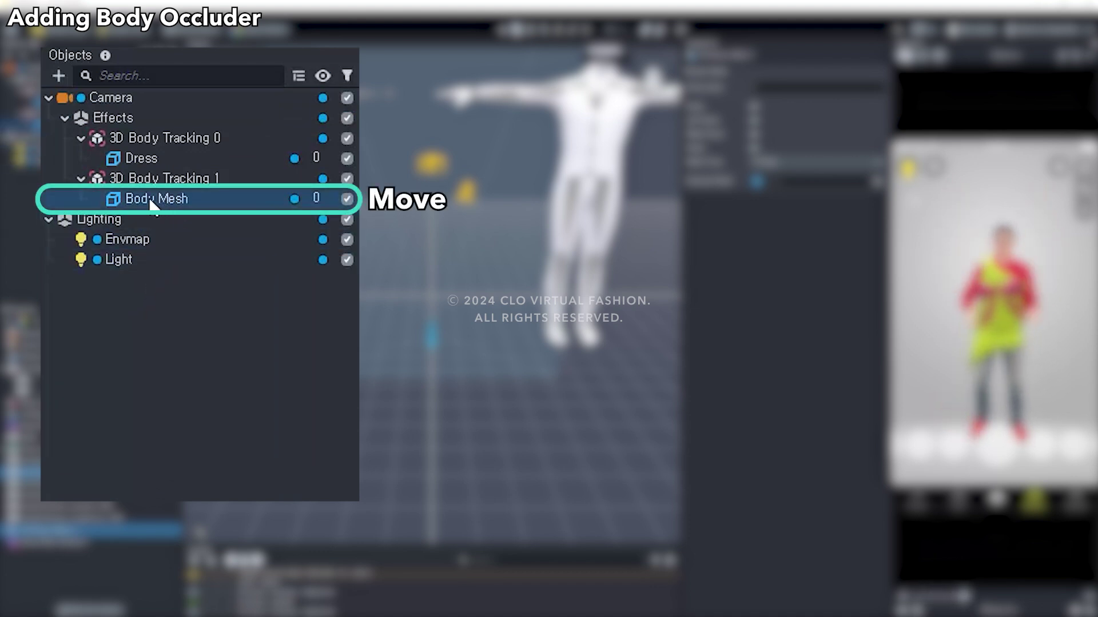
{"action": "left_click_drag", "start_coordinate": [163, 205], "coordinate": [185, 139]}
{"action": "left_click", "coordinate": [169, 204]}
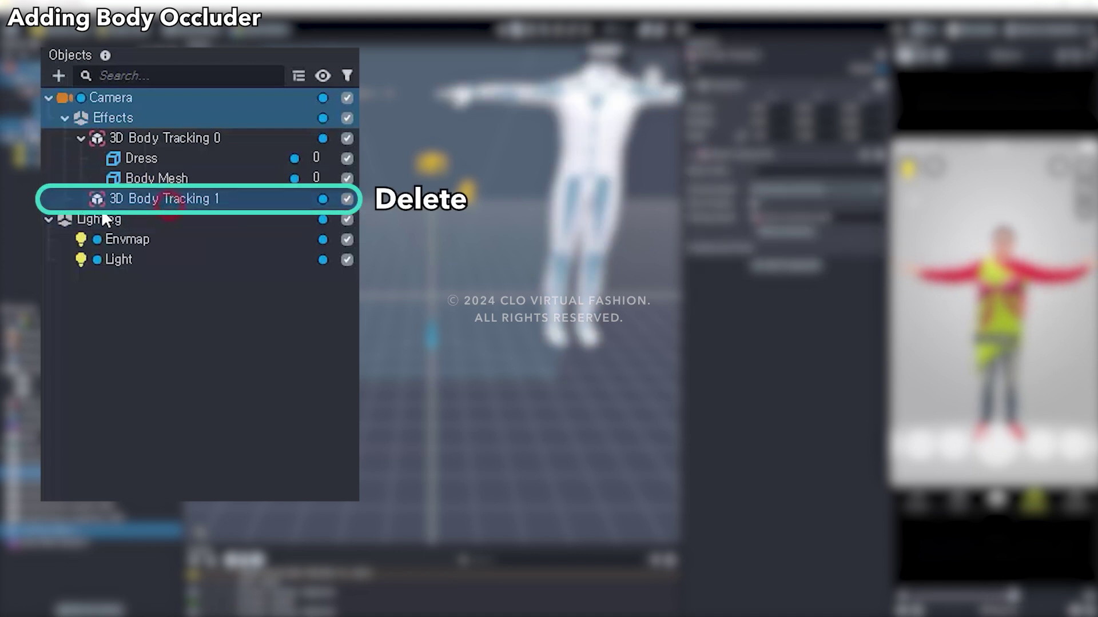
{"action": "key", "text": "Delete"}
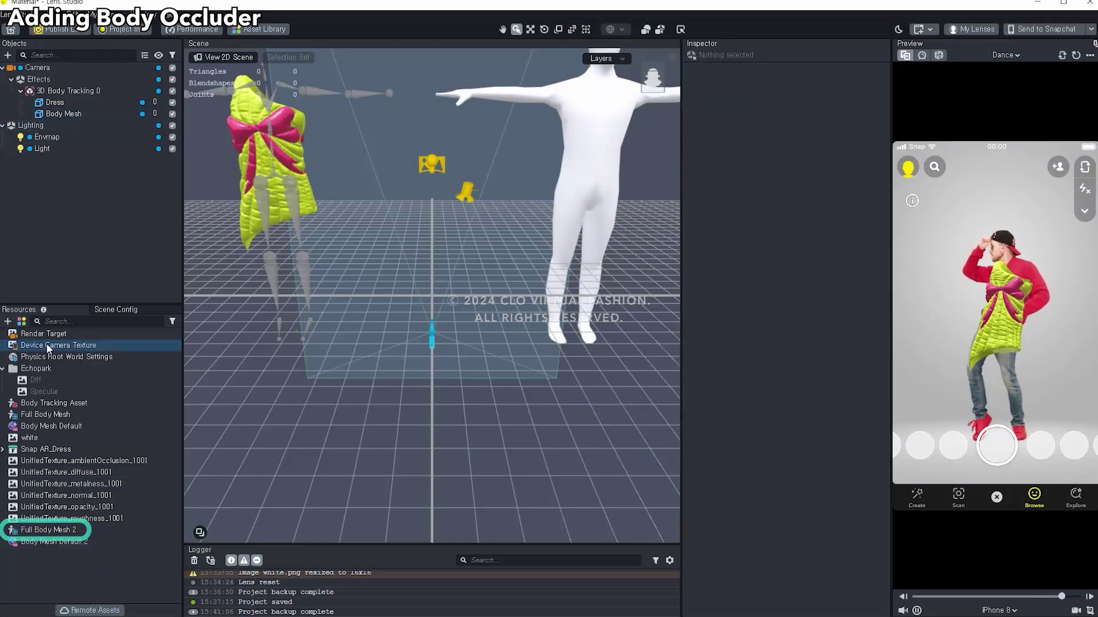
- Set Full Body Mesh 2 to Body Index 0 with the A-Pose mesh pose
{"action": "left_click", "coordinate": [58, 532]}
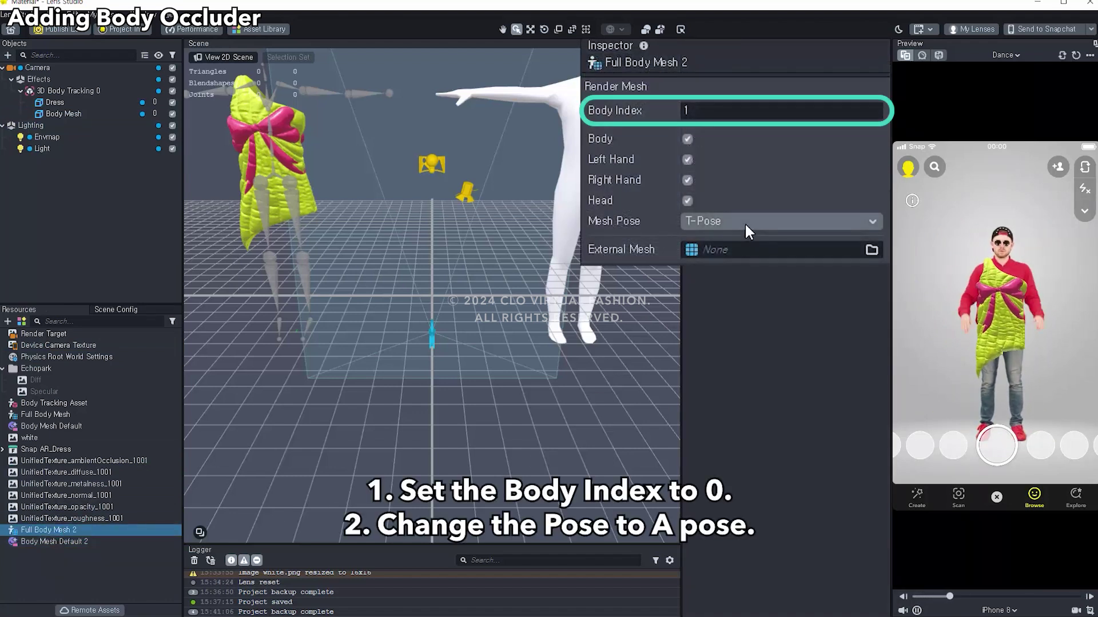
{"action": "double_click", "coordinate": [705, 110]}
{"action": "type", "text": "0"}
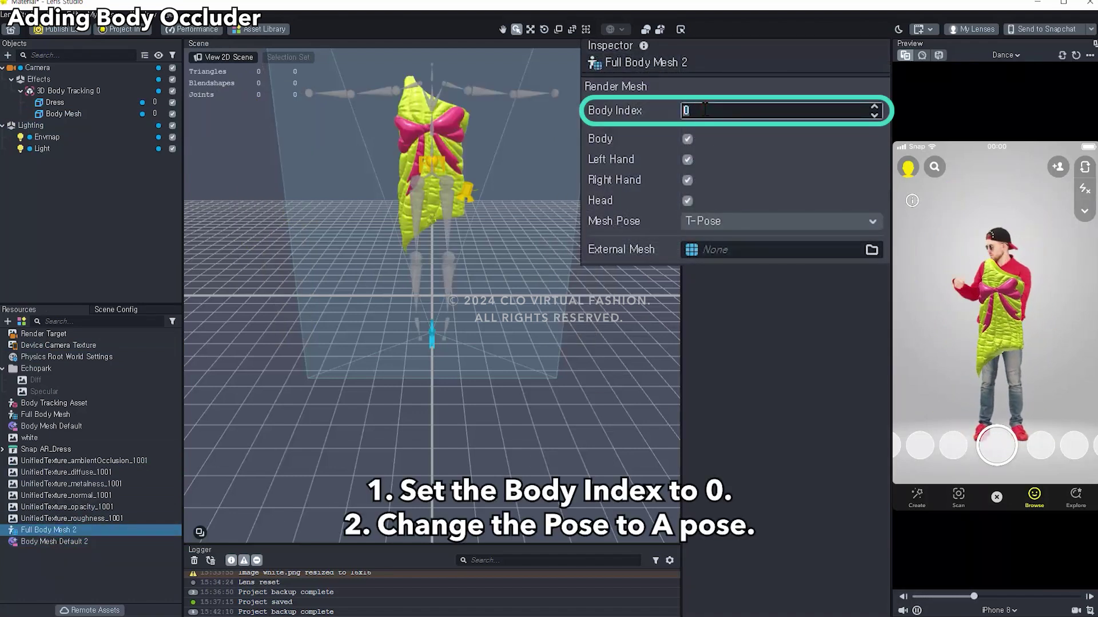
{"action": "left_click", "coordinate": [715, 221]}
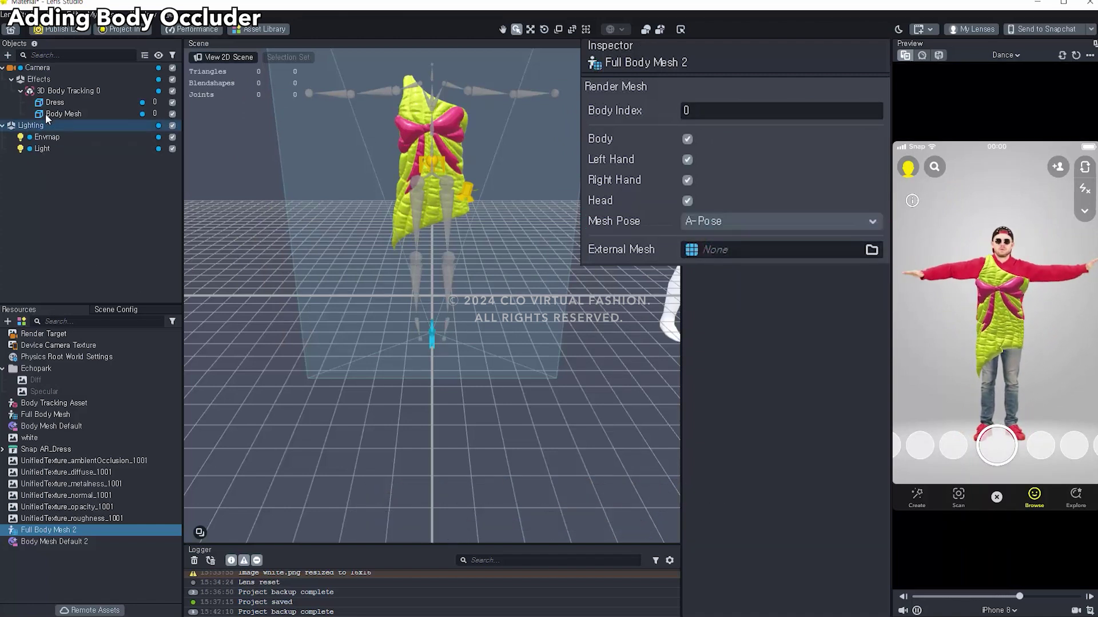
- Change the Body Mesh X position from 180 to 0
{"action": "left_click", "coordinate": [63, 113]}
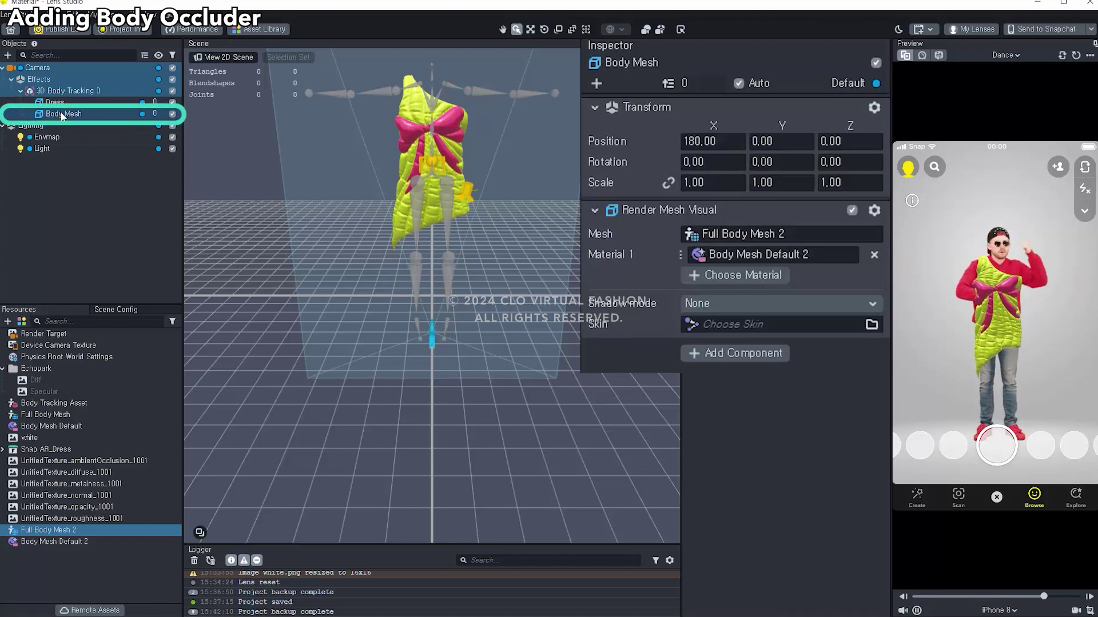
{"action": "left_click", "coordinate": [709, 142]}
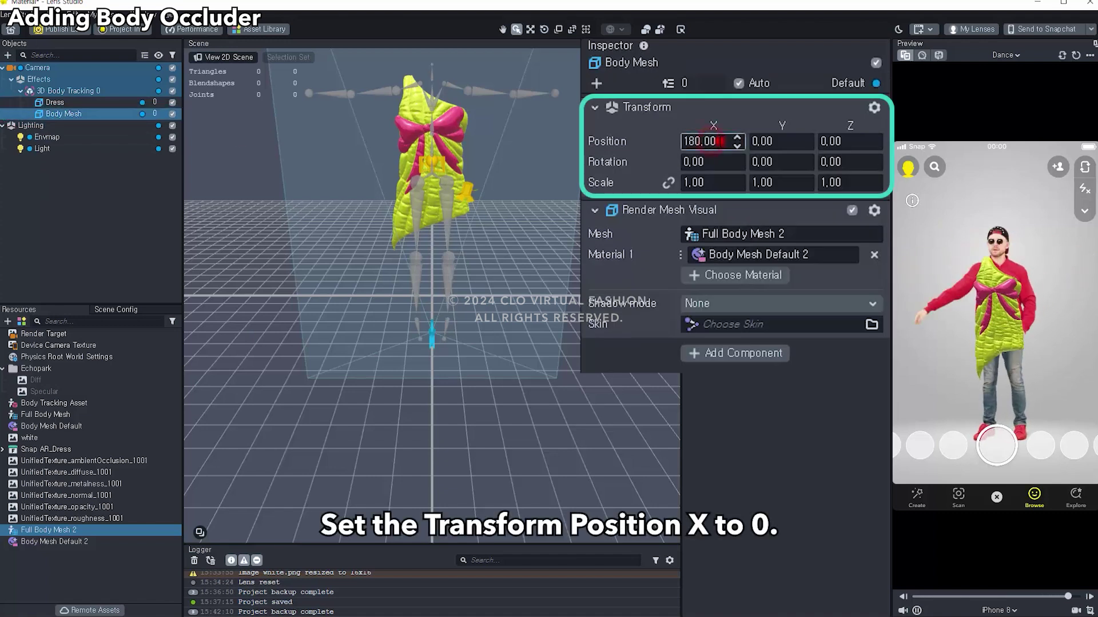
{"action": "left_click_drag", "start_coordinate": [709, 141], "coordinate": [681, 140]}
{"action": "type", "text": "0"}
{"action": "key", "text": "Return"}
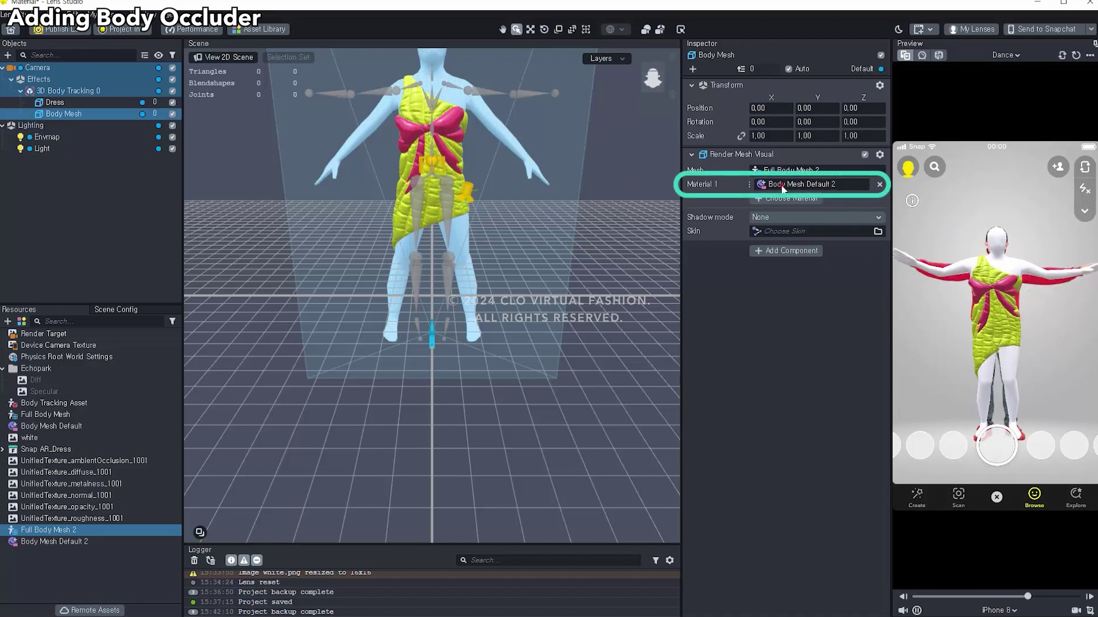
- Create a new Occluder material from the Body Mesh's material picker and apply it
{"action": "left_click", "coordinate": [783, 185]}
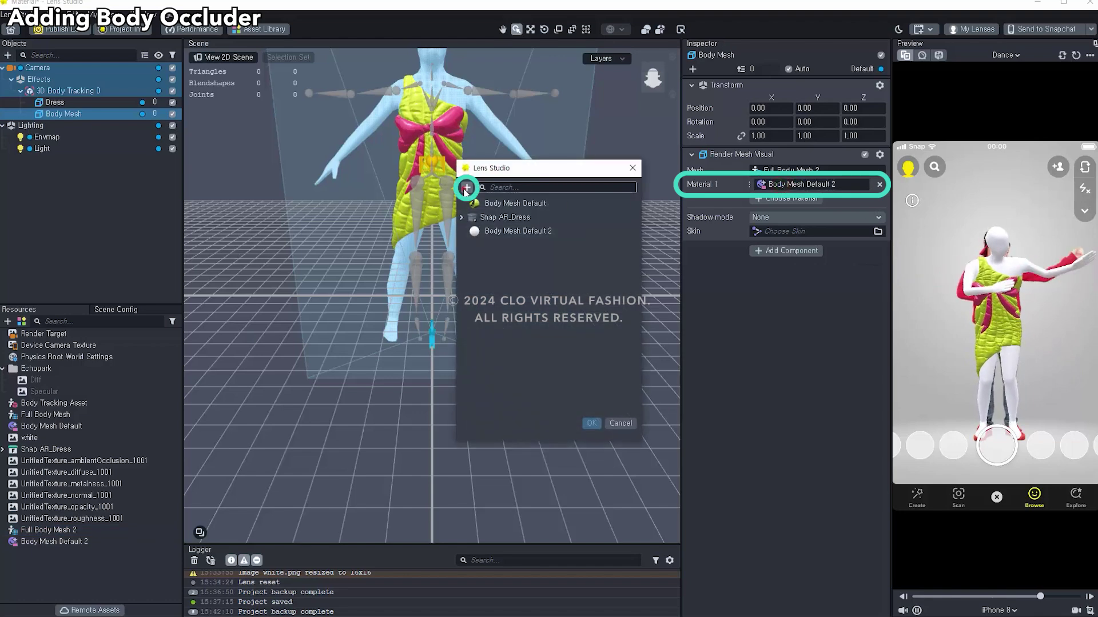
{"action": "left_click", "coordinate": [466, 188]}
{"action": "left_click", "coordinate": [429, 289]}
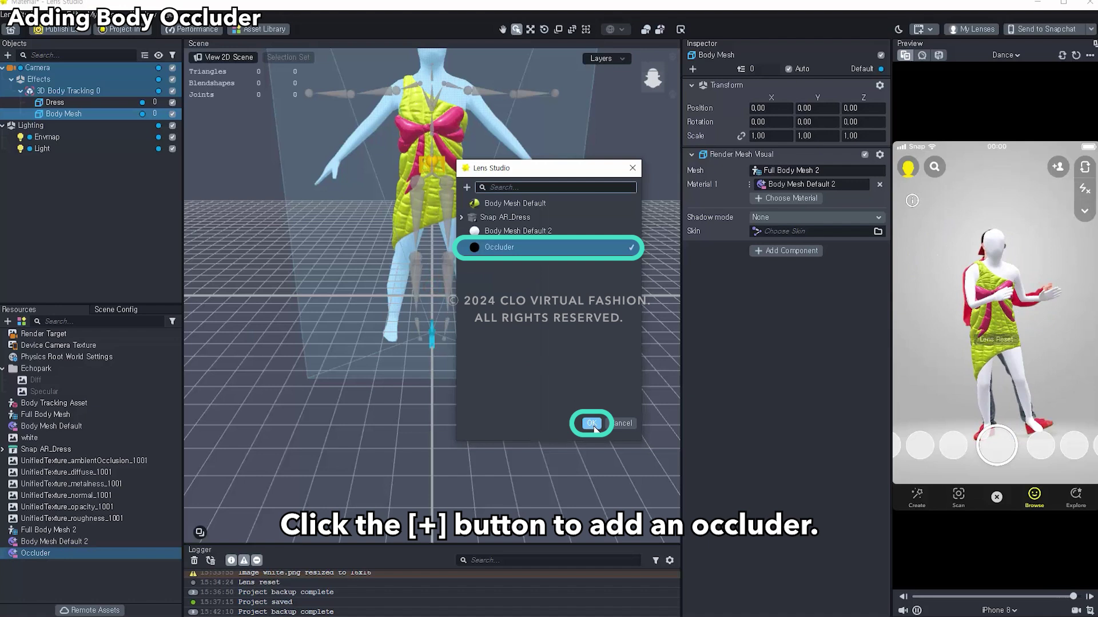
{"action": "left_click", "coordinate": [593, 423]}
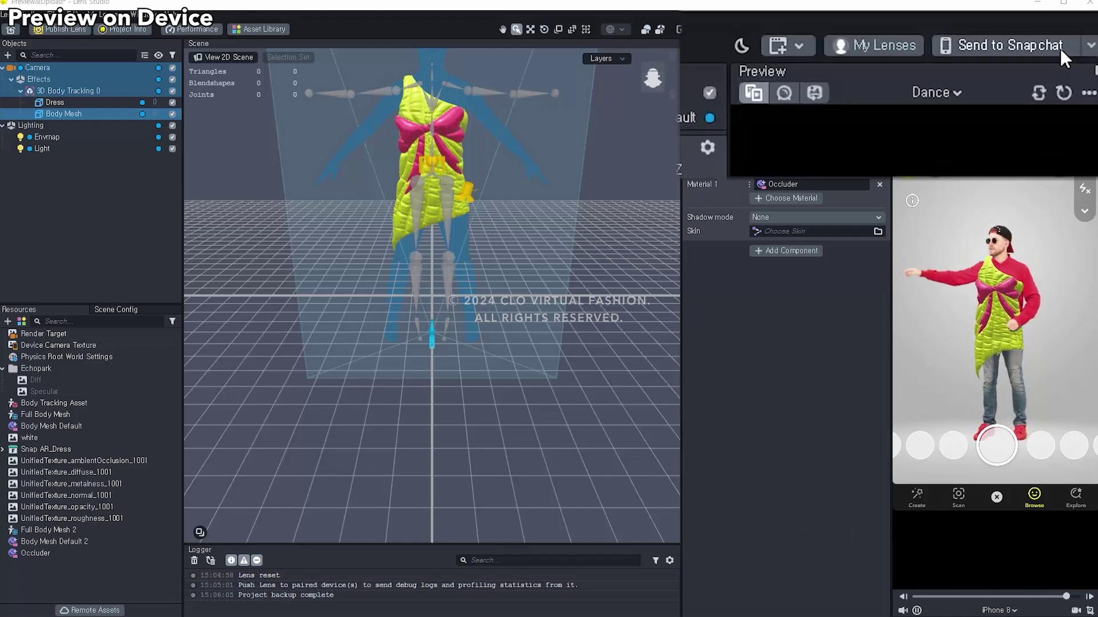
- Send the bow-dress lens to the paired phone with Send to Snapchat
{"action": "left_click", "coordinate": [1057, 58]}
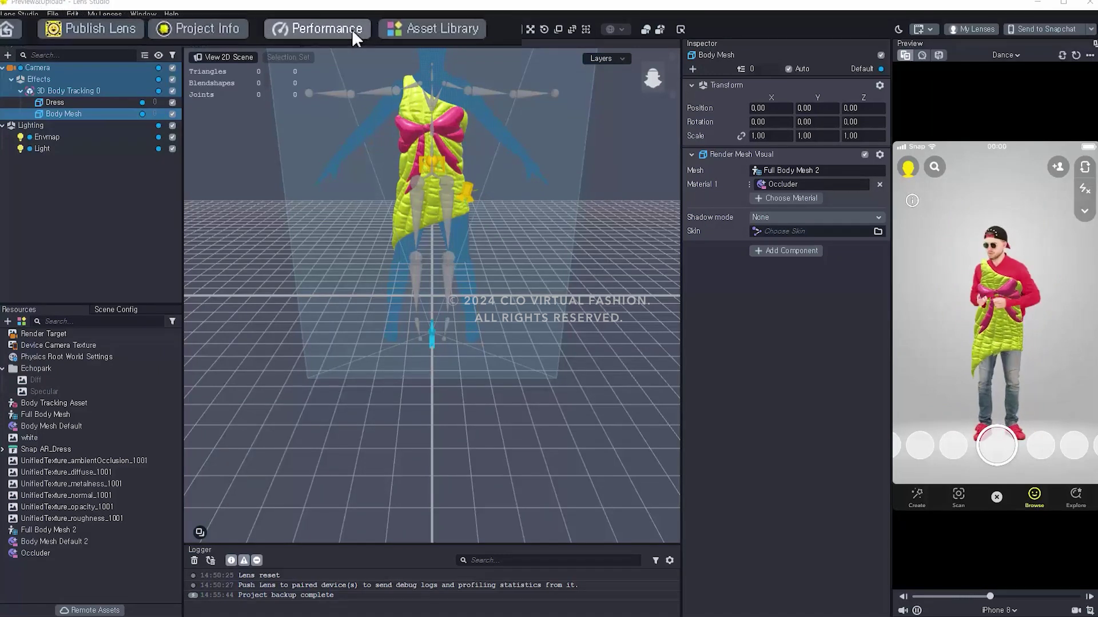
{"action": "left_click", "coordinate": [353, 34]}
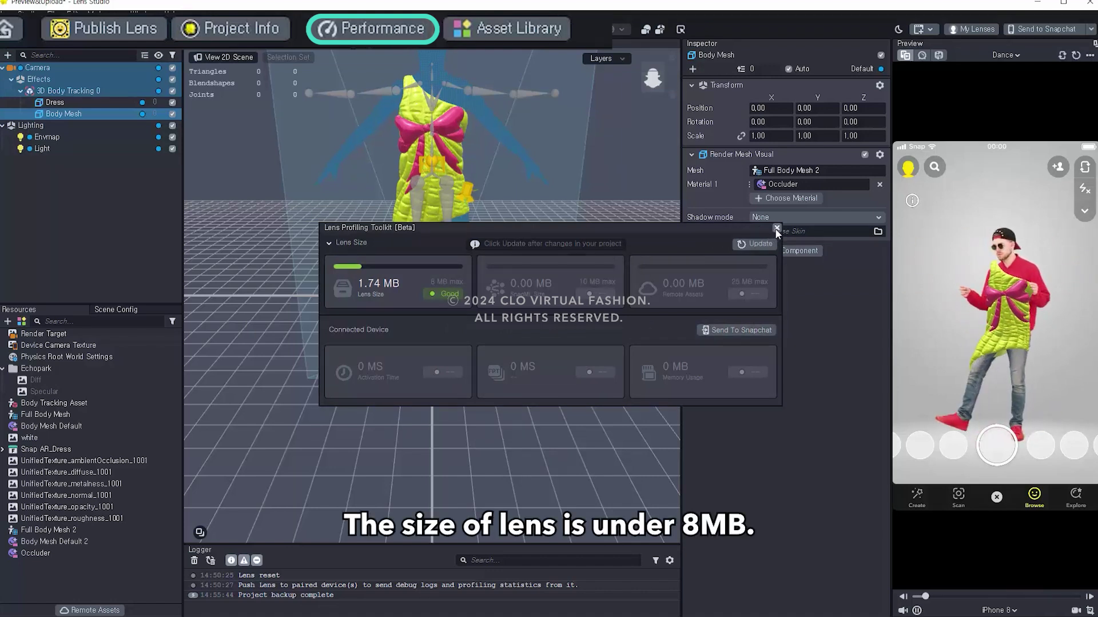
{"action": "left_click", "coordinate": [776, 228]}
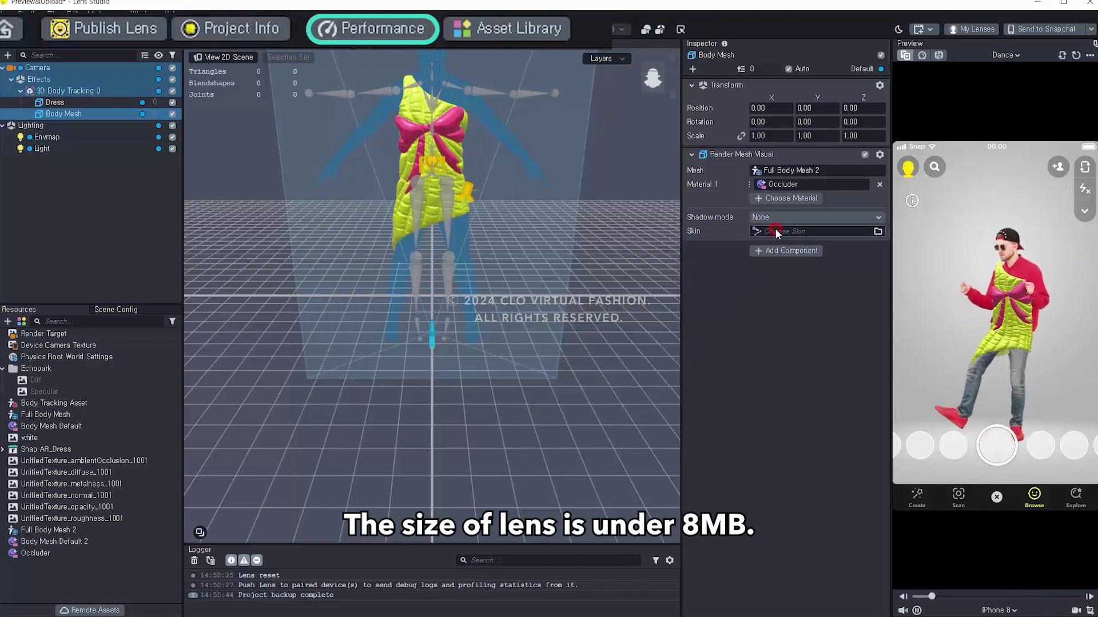
- Set the lens preview to the Object Tracking full-body dress clip
{"action": "left_click", "coordinate": [198, 36]}
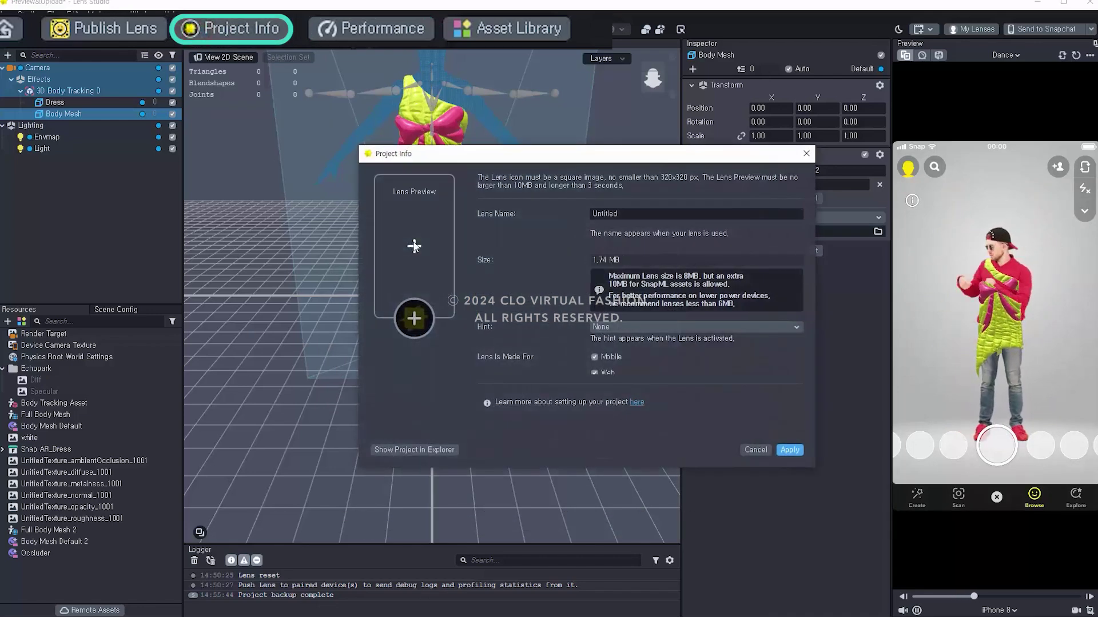
{"action": "left_click", "coordinate": [415, 247]}
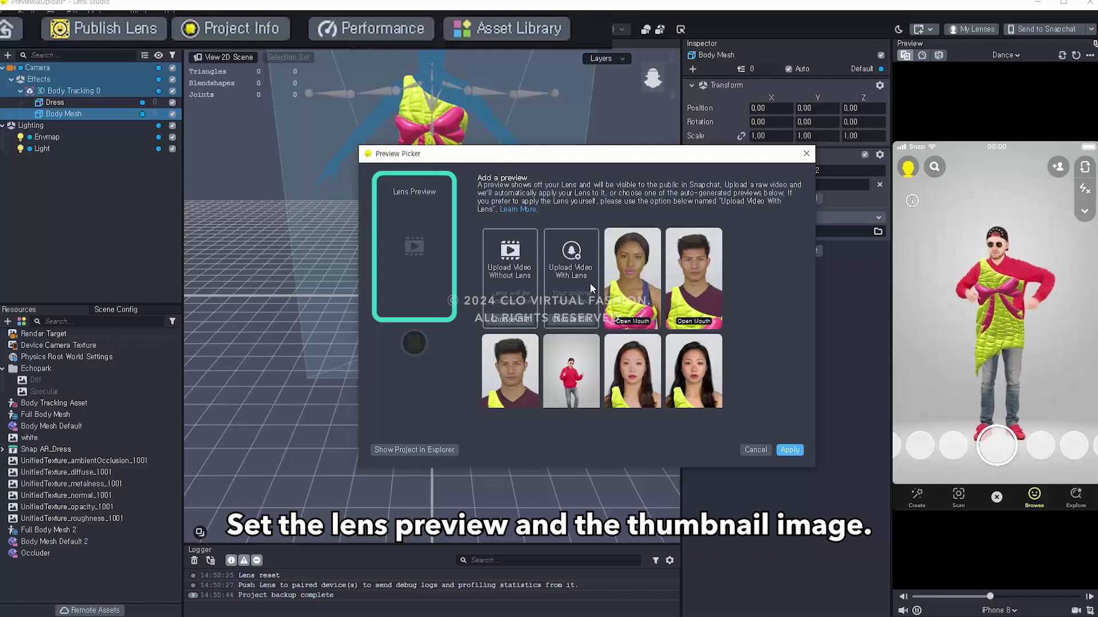
{"action": "scroll", "coordinate": [595, 292], "scroll_direction": "down", "scroll_amount": 5}
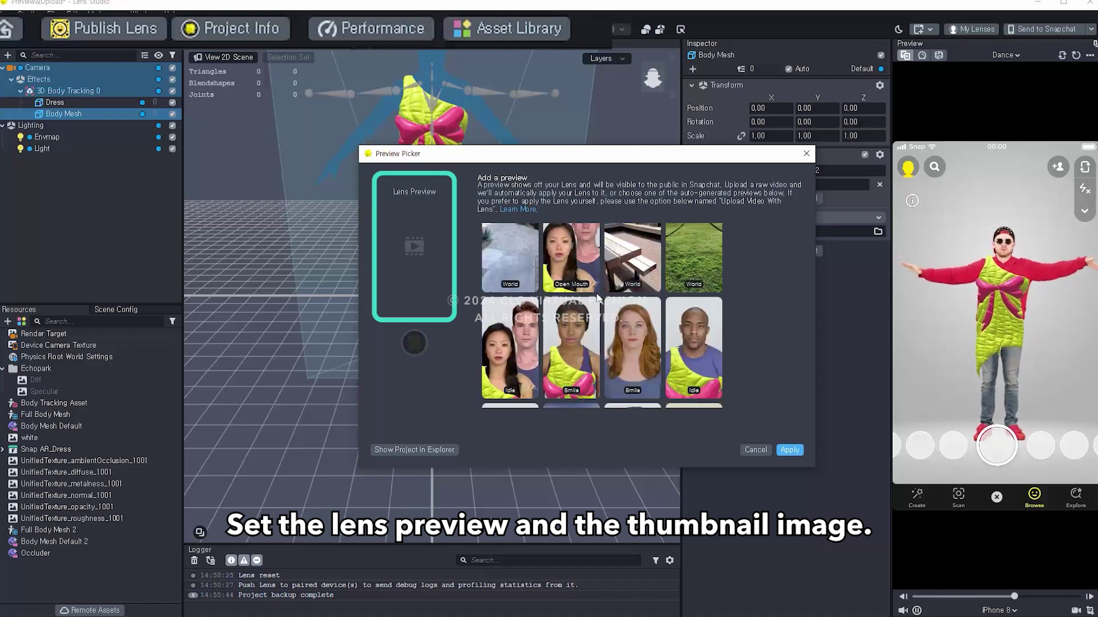
{"action": "scroll", "coordinate": [597, 298], "scroll_direction": "down", "scroll_amount": 2}
{"action": "scroll", "coordinate": [597, 298], "scroll_direction": "down", "scroll_amount": 2}
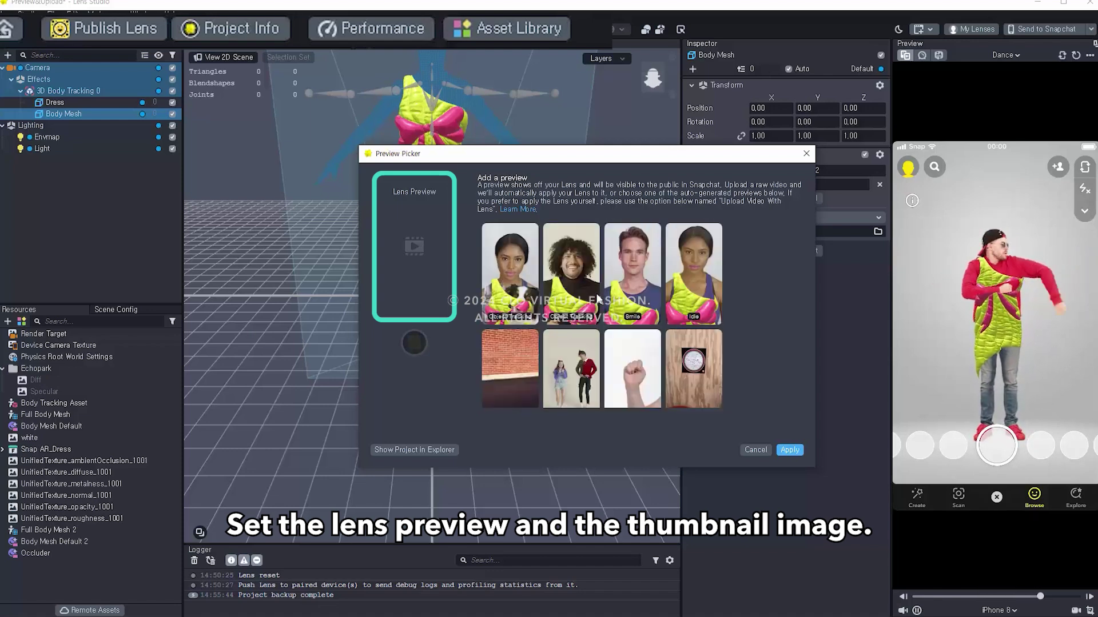
{"action": "scroll", "coordinate": [597, 297], "scroll_direction": "down", "scroll_amount": 2}
{"action": "scroll", "coordinate": [598, 298], "scroll_direction": "down", "scroll_amount": 2}
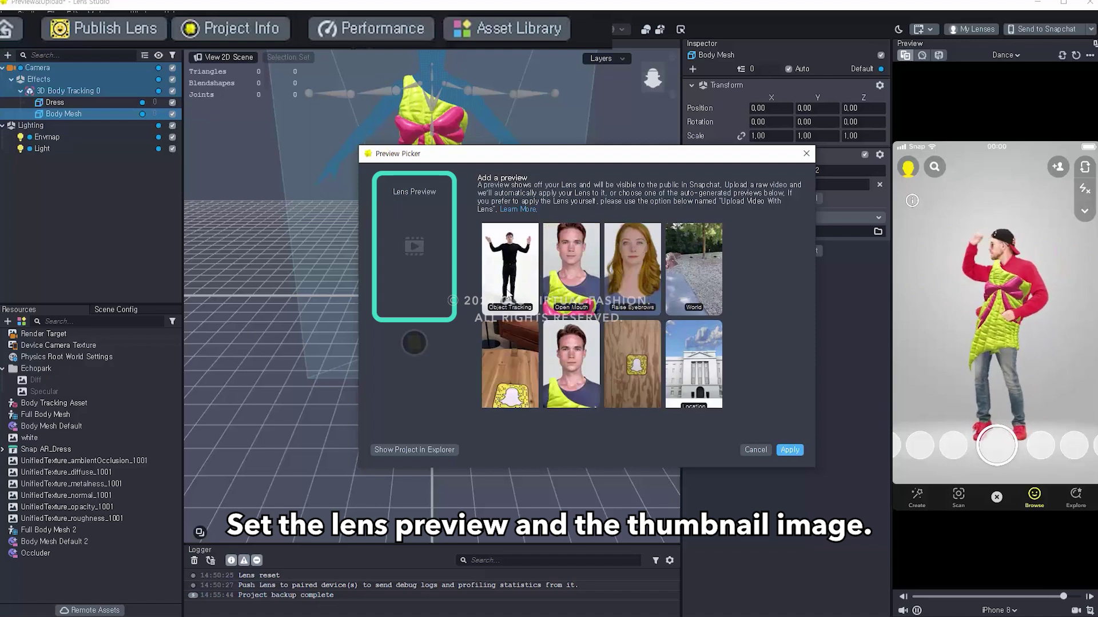
{"action": "left_click", "coordinate": [508, 295]}
{"action": "left_click", "coordinate": [696, 294]}
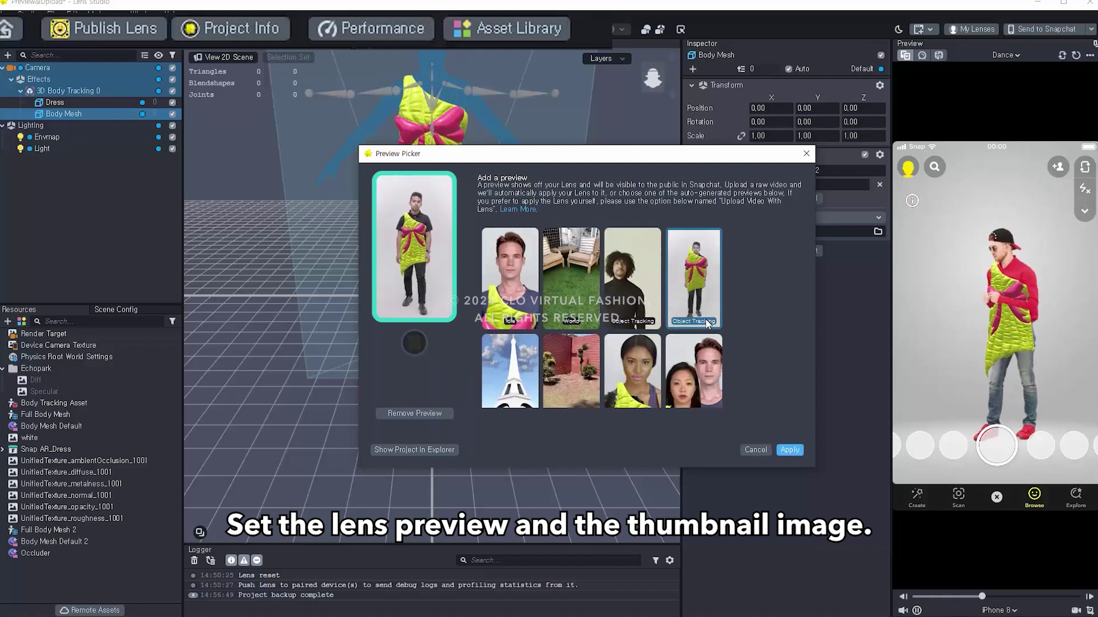
{"action": "left_click", "coordinate": [790, 450]}
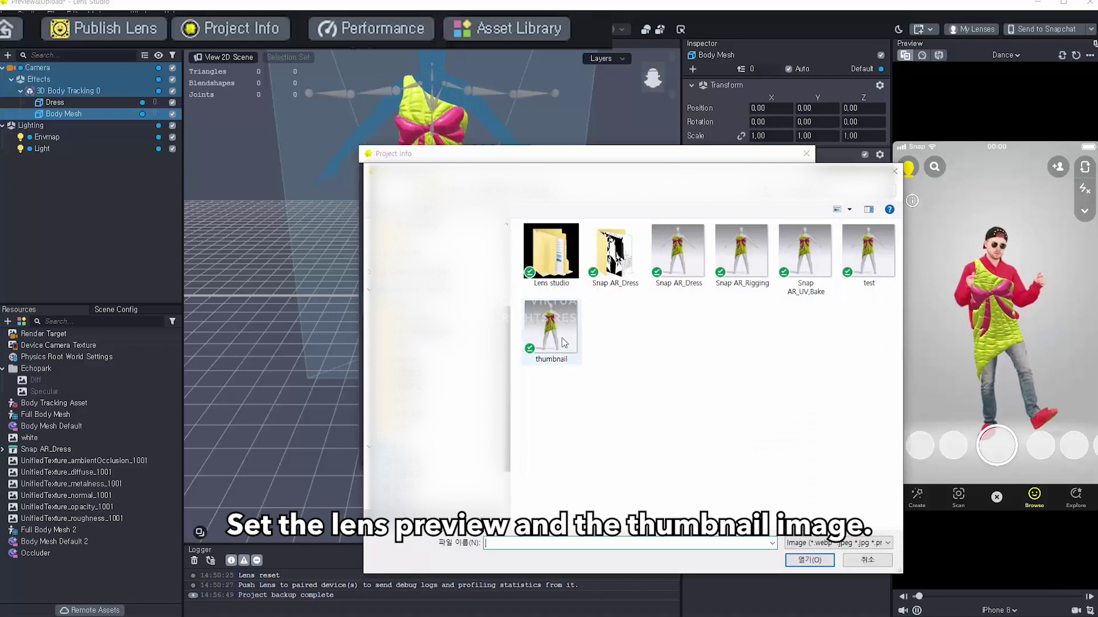
- Make the lens icon a round crop of the thumbnail image
{"action": "left_click", "coordinate": [565, 343]}
{"action": "left_click", "coordinate": [809, 562]}
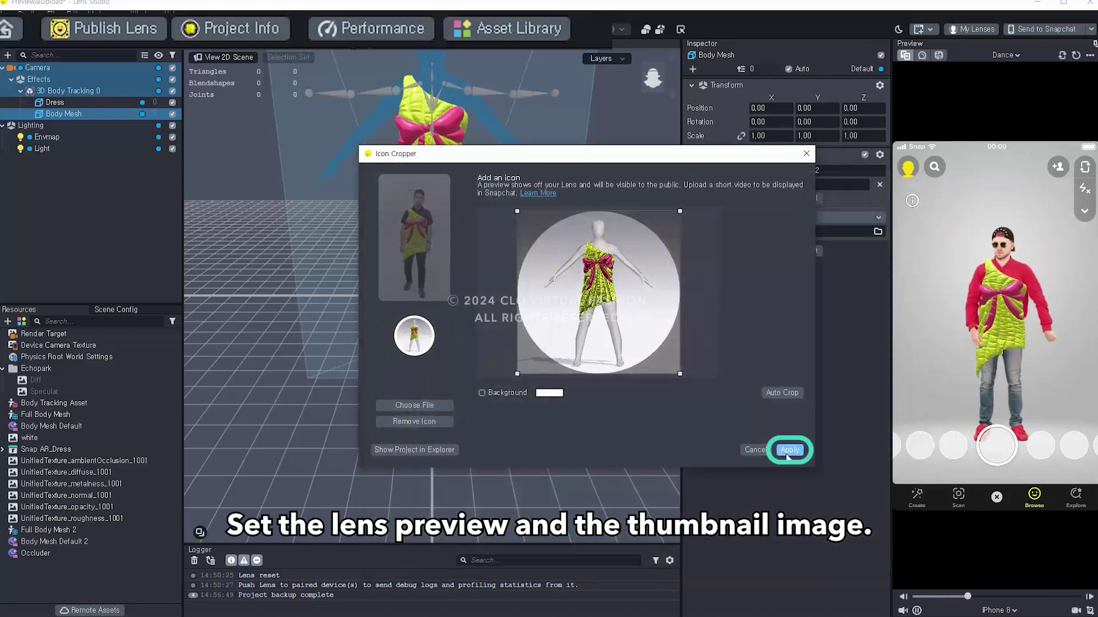
{"action": "left_click", "coordinate": [788, 452]}
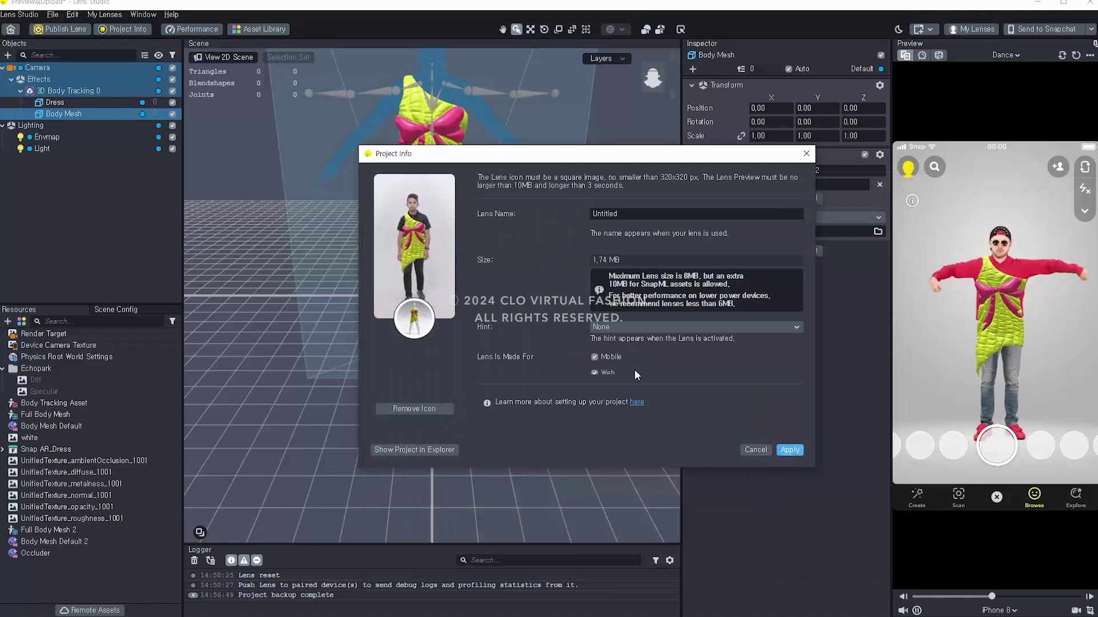
- Enter 'Snap AR Dress' as the lens name and apply the project info
{"action": "left_click", "coordinate": [616, 214]}
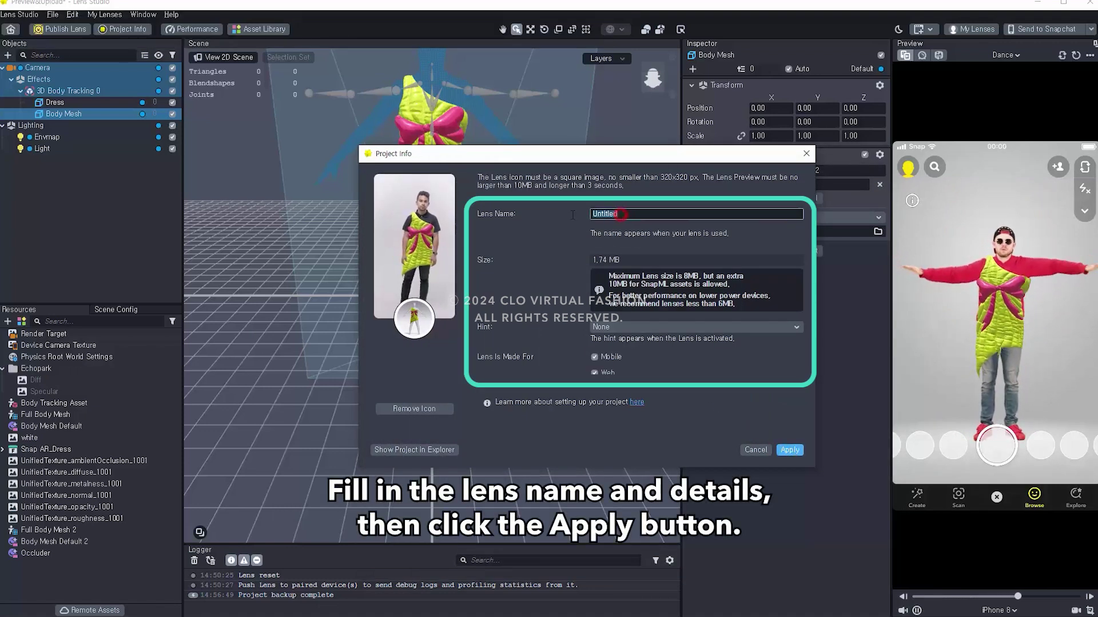
{"action": "type", "text": "Snap A"}
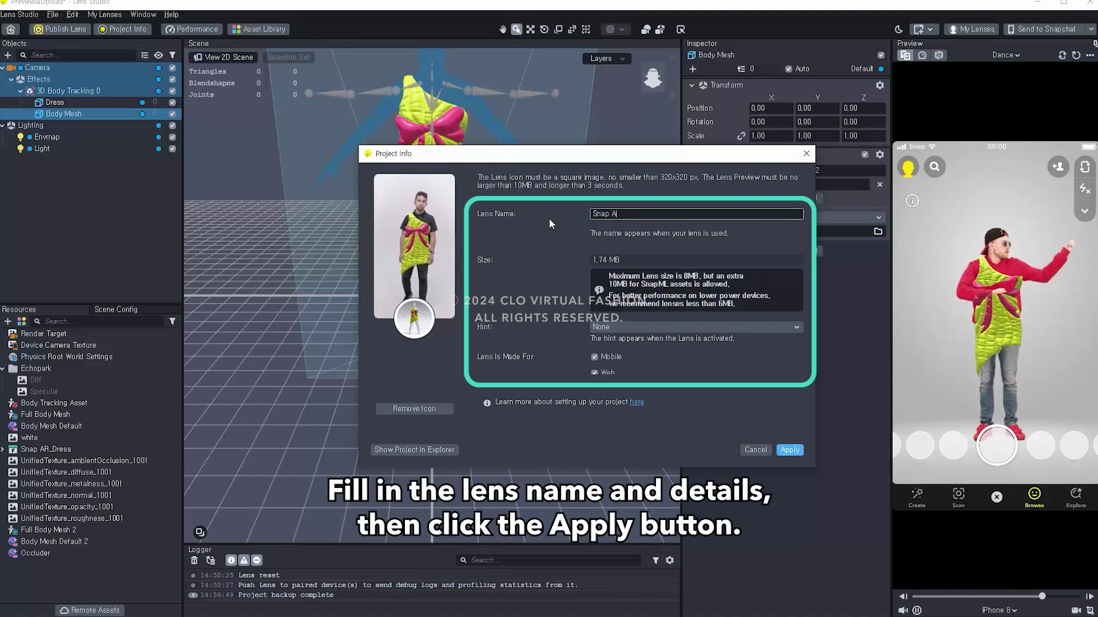
{"action": "type", "text": "R Dress"}
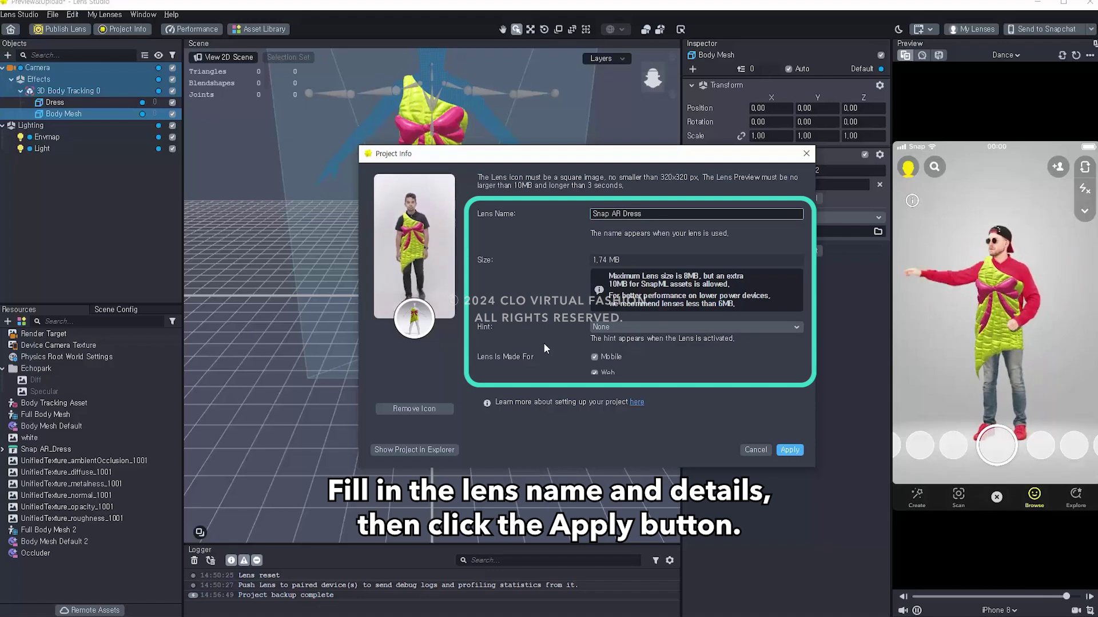
{"action": "scroll", "coordinate": [546, 342], "scroll_direction": "down", "scroll_amount": 2}
{"action": "scroll", "coordinate": [554, 341], "scroll_direction": "down", "scroll_amount": 2}
{"action": "scroll", "coordinate": [554, 342], "scroll_direction": "down", "scroll_amount": 2}
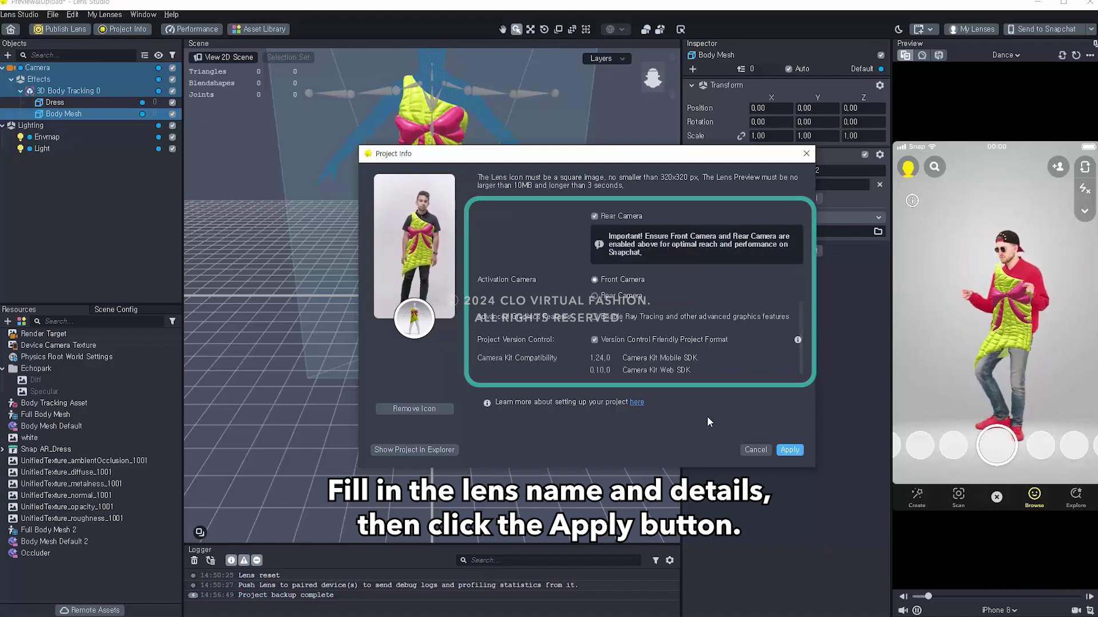
{"action": "left_click", "coordinate": [798, 451]}
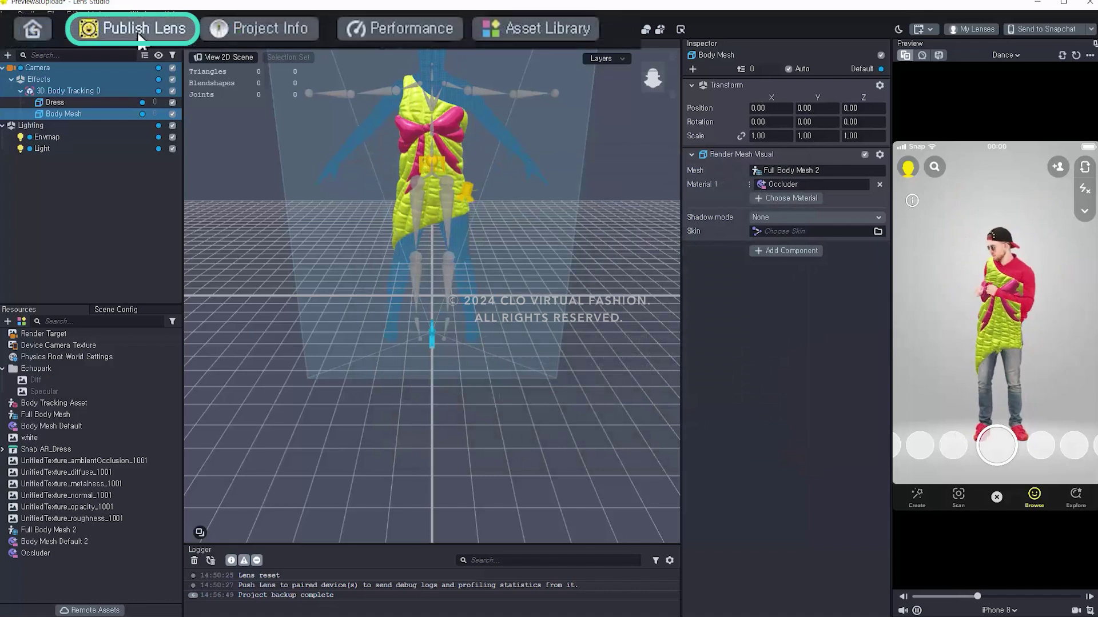
- Upload the lens to the studio's folder with primary category Fashion & Retail - Clothing
{"action": "left_click", "coordinate": [140, 39]}
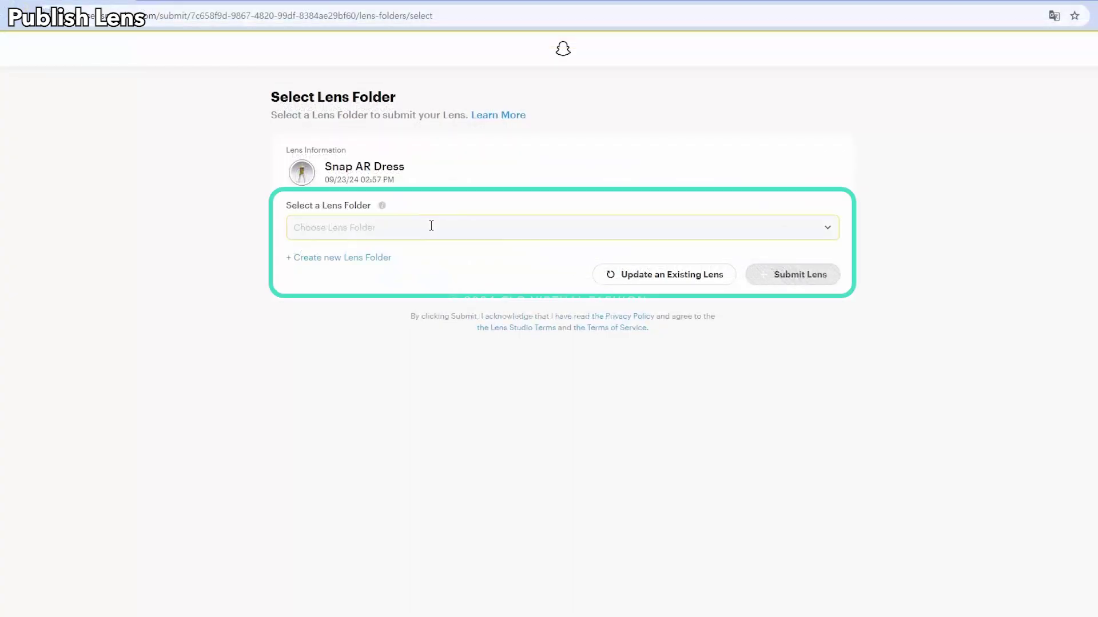
{"action": "left_click", "coordinate": [431, 226]}
{"action": "left_click", "coordinate": [427, 256]}
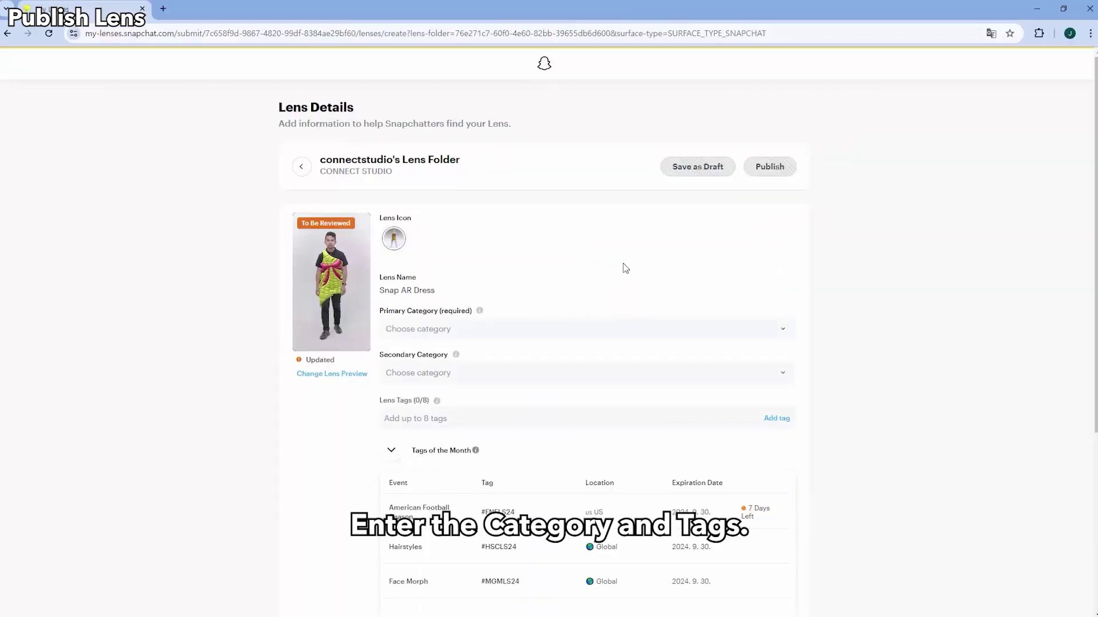
{"action": "scroll", "coordinate": [585, 277], "scroll_direction": "down", "scroll_amount": 1}
{"action": "left_click", "coordinate": [505, 274]}
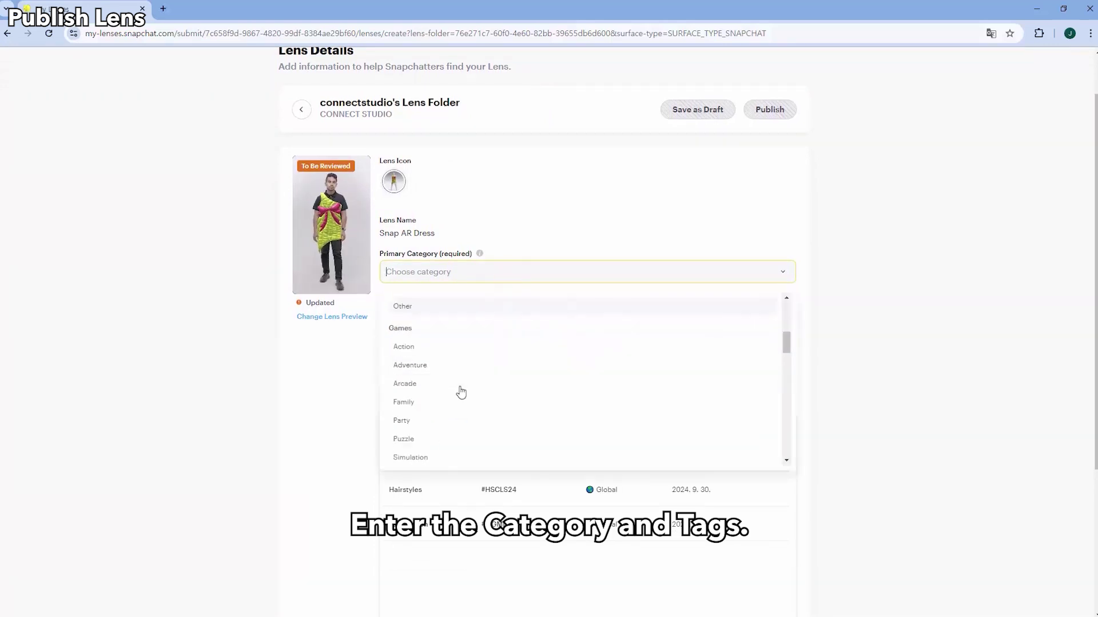
{"action": "scroll", "coordinate": [435, 377], "scroll_direction": "down", "scroll_amount": 3}
{"action": "left_click", "coordinate": [407, 358]}
- Tag the lens connect, dress, ribbon, outfit and add a Person scan trigger
{"action": "type", "text": "connect dress ribbon"}
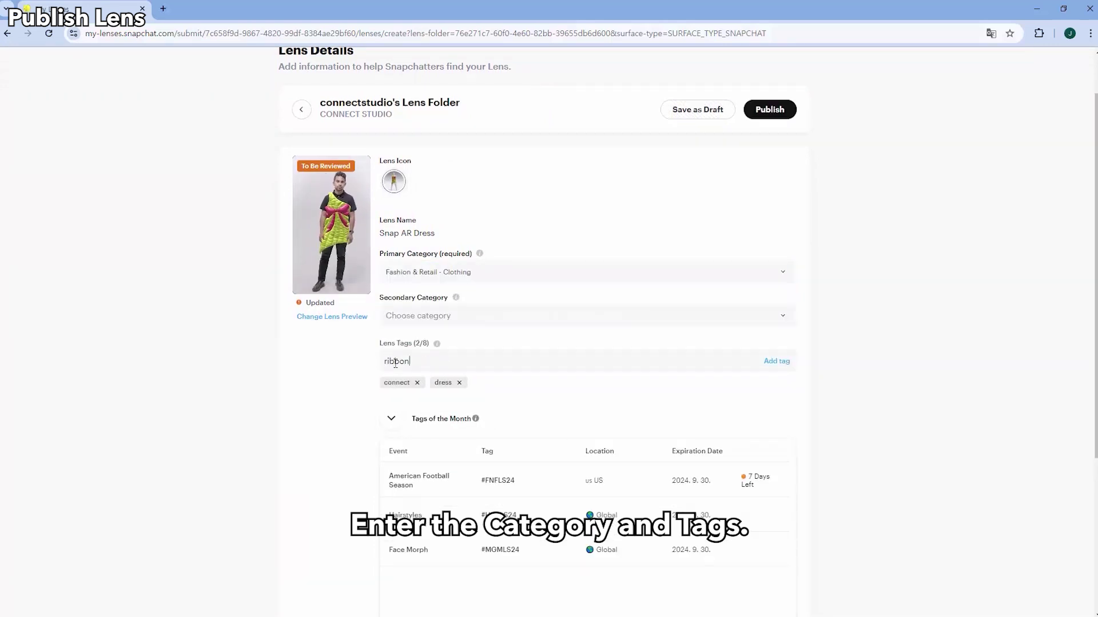
{"action": "type", "text": " outfit"}
{"action": "left_click", "coordinate": [428, 429]}
{"action": "left_click", "coordinate": [440, 452]}
{"action": "type", "text": "person"}
{"action": "key", "text": "Return"}
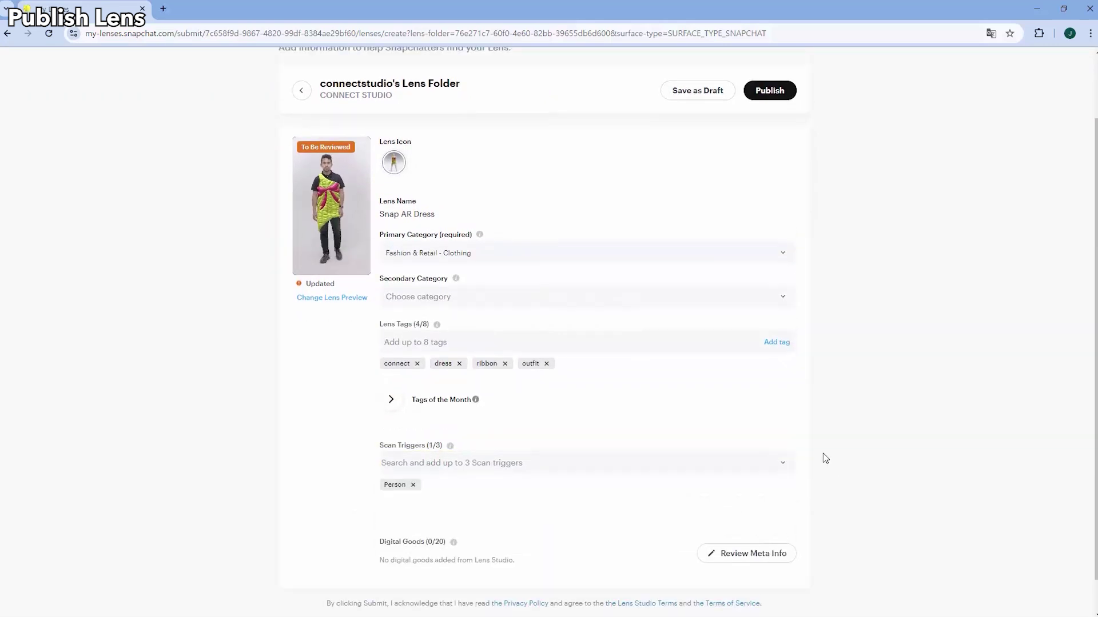
{"action": "scroll", "coordinate": [822, 454], "scroll_direction": "up", "scroll_amount": 2}
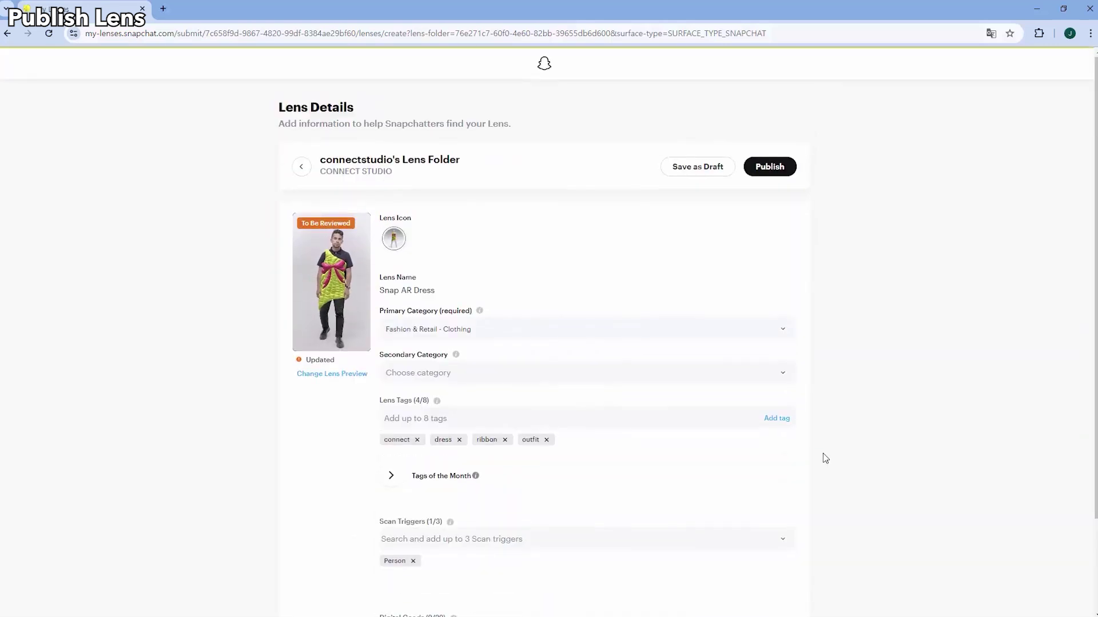
- Submit the lens for review, then check it shows as Available in the studio's folder
{"action": "left_click", "coordinate": [702, 173]}
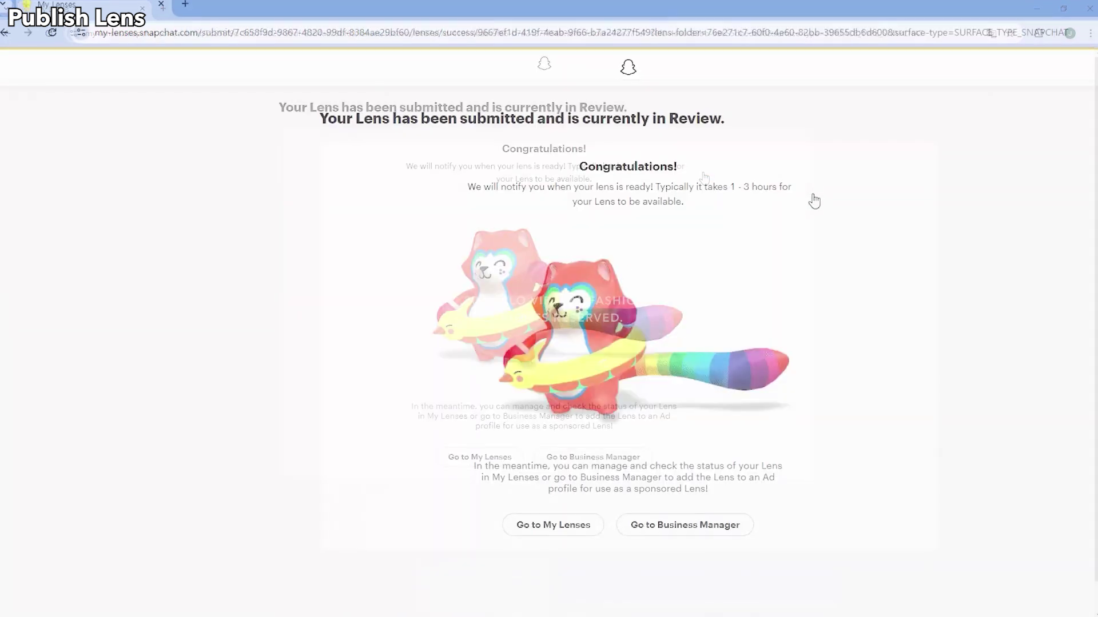
{"action": "left_click", "coordinate": [576, 526]}
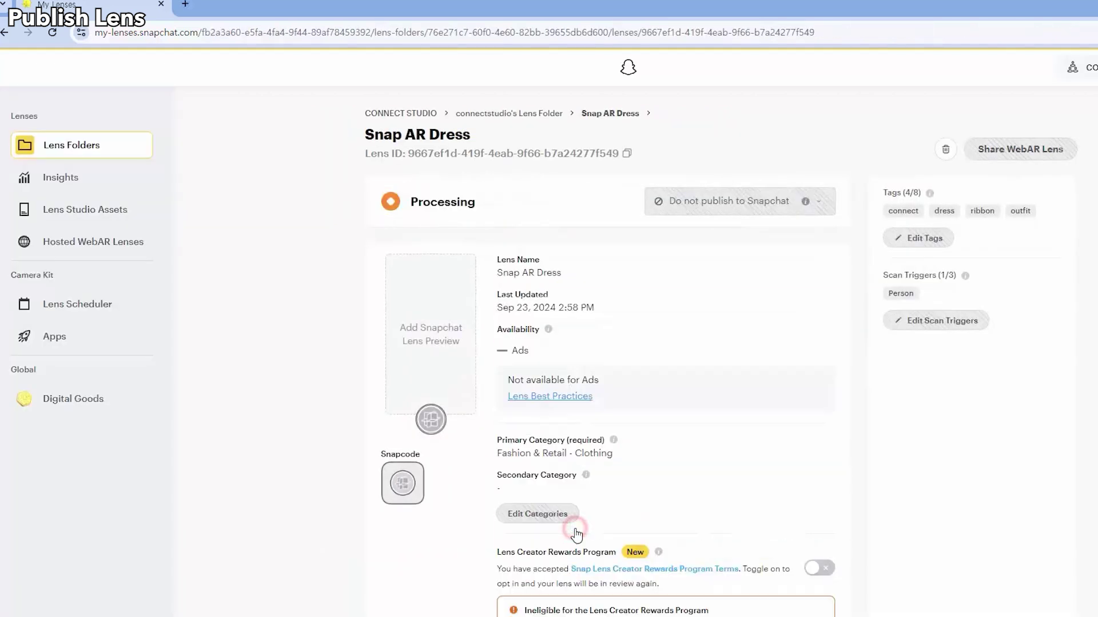
{"action": "left_click", "coordinate": [84, 142]}
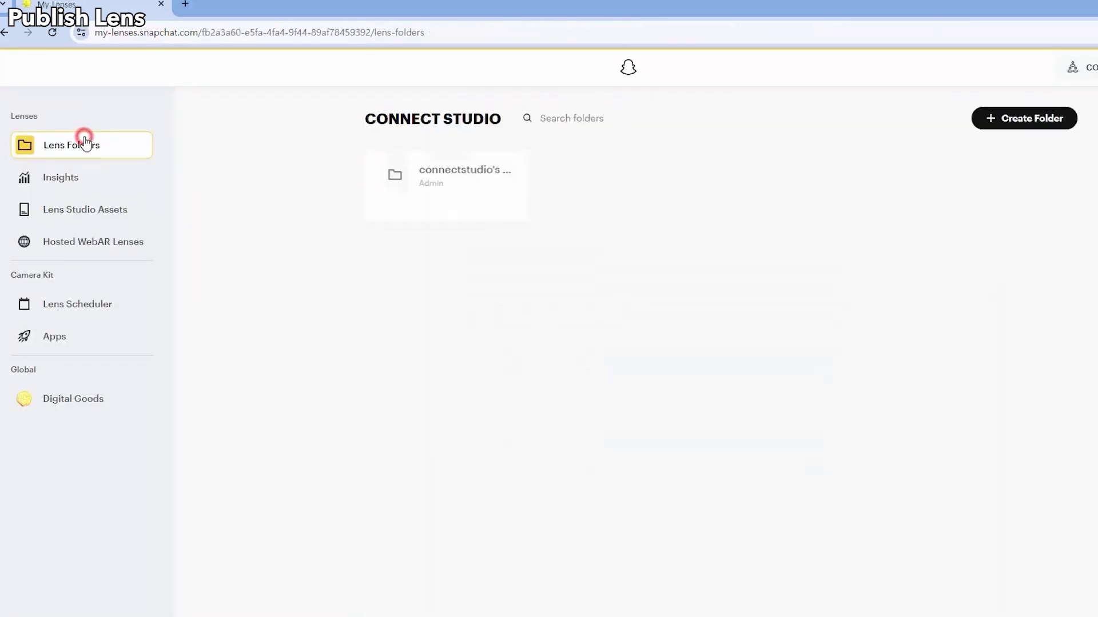
{"action": "left_click", "coordinate": [423, 193]}
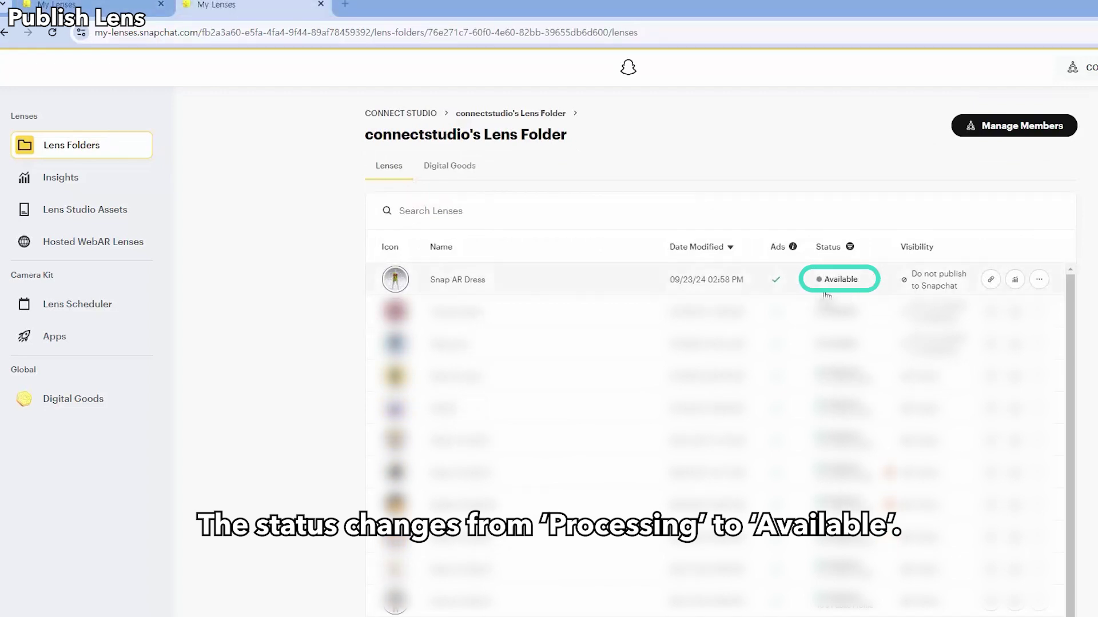
- Publish the Snap AR Dress lens with Public visibility from its My Lenses details page
{"action": "left_click", "coordinate": [462, 279]}
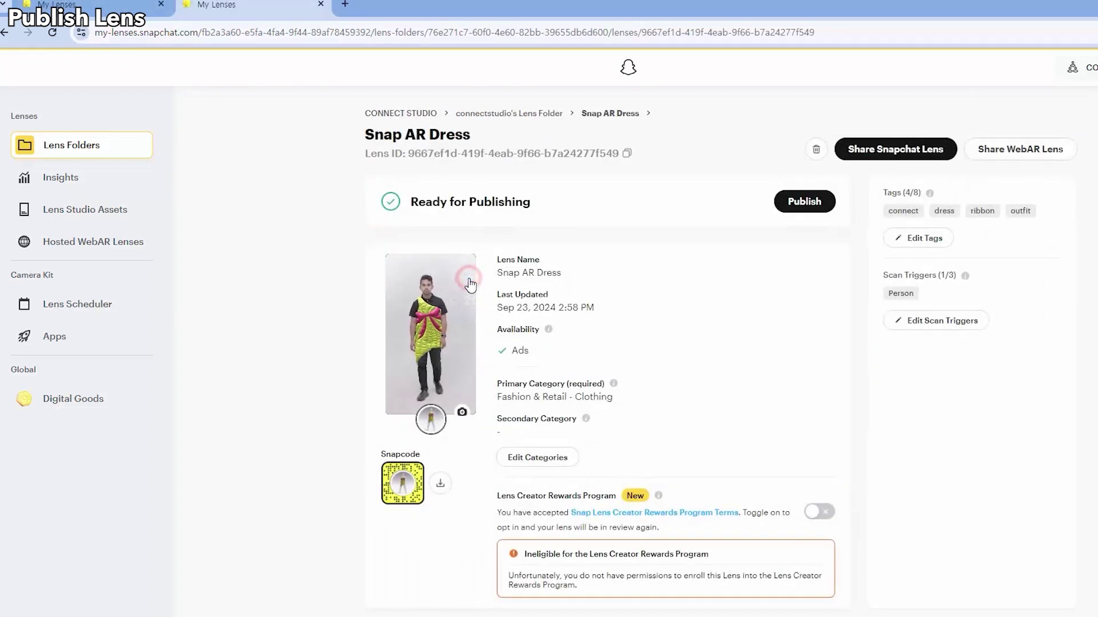
{"action": "left_click", "coordinate": [804, 203]}
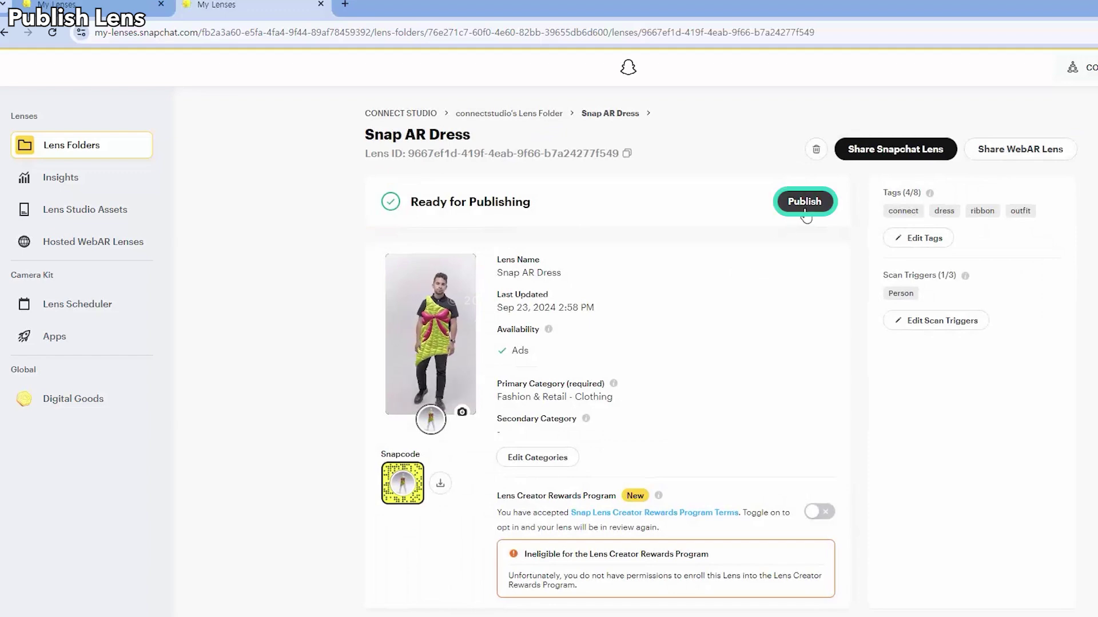
{"action": "left_click", "coordinate": [804, 211]}
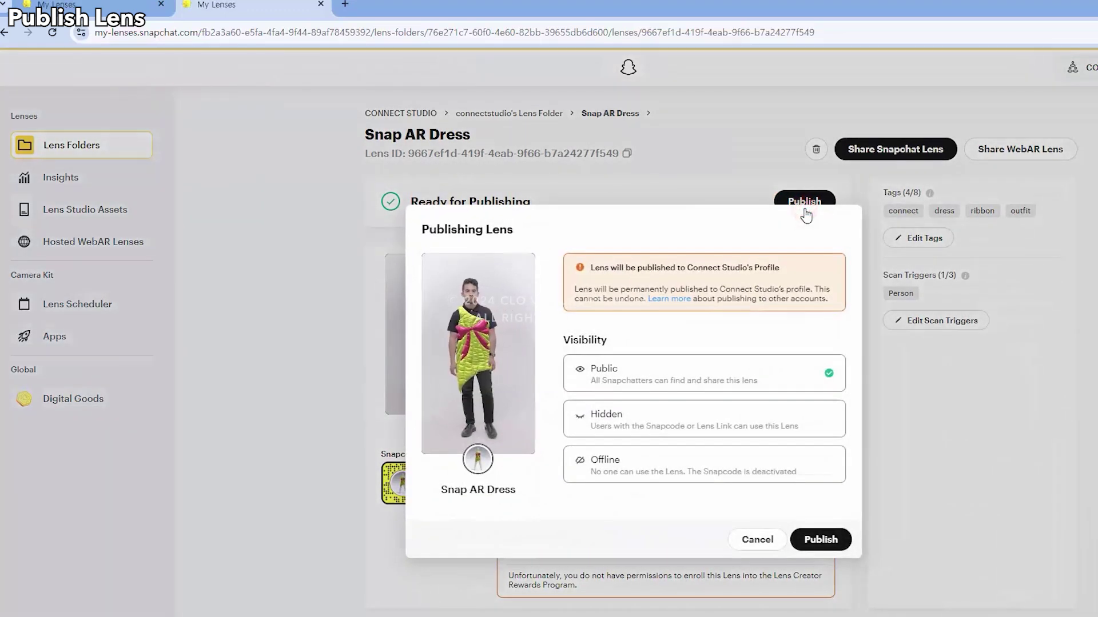
{"action": "left_click", "coordinate": [828, 546]}
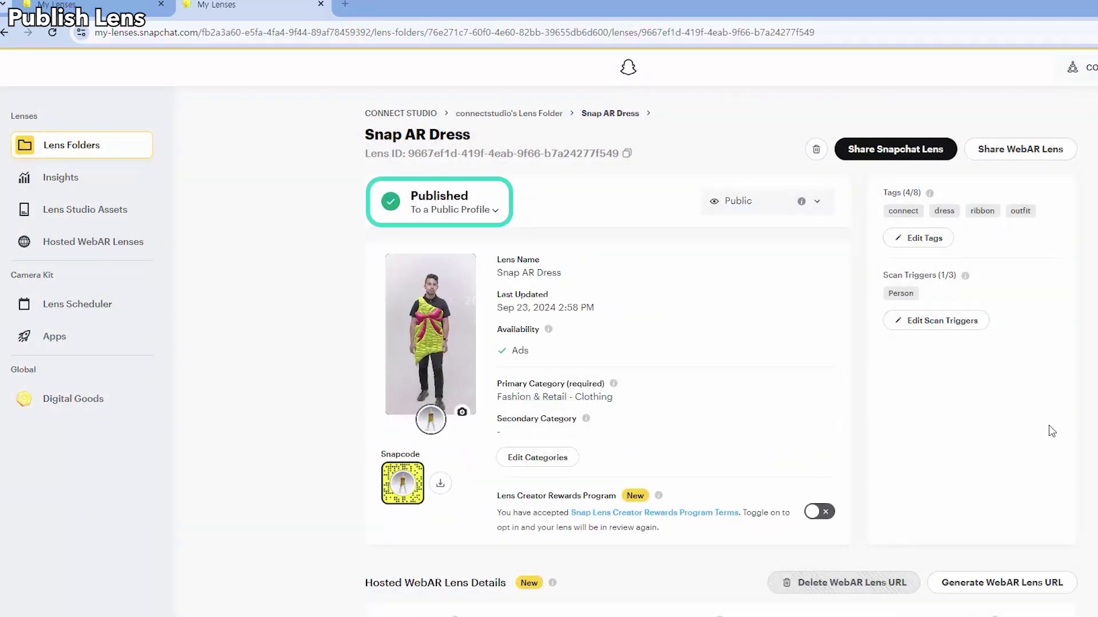
{"action": "left_click", "coordinate": [818, 208]}
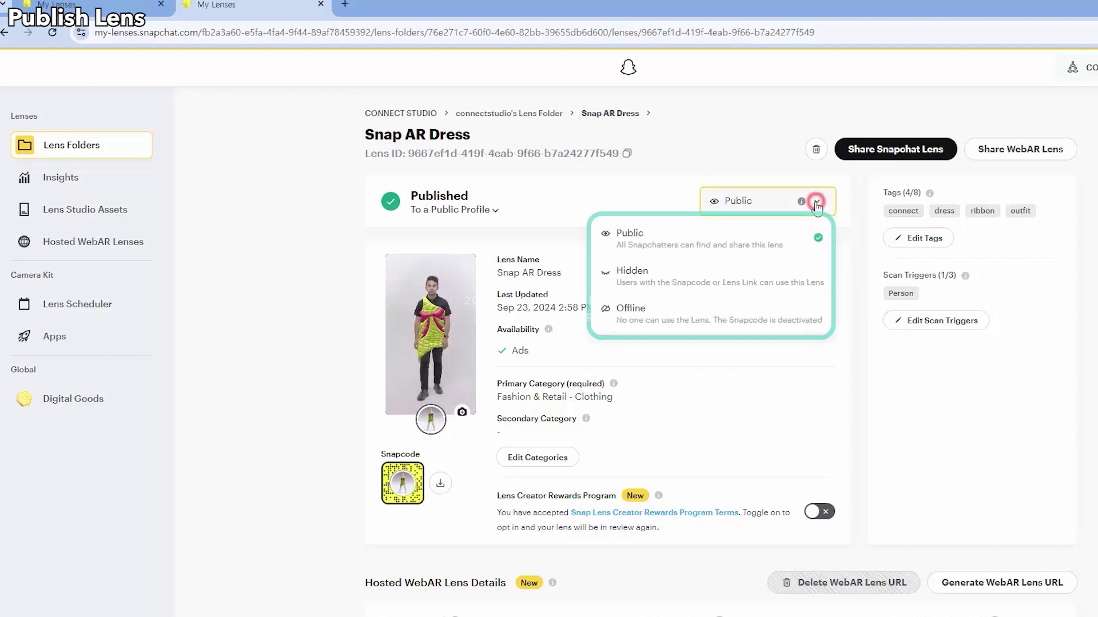